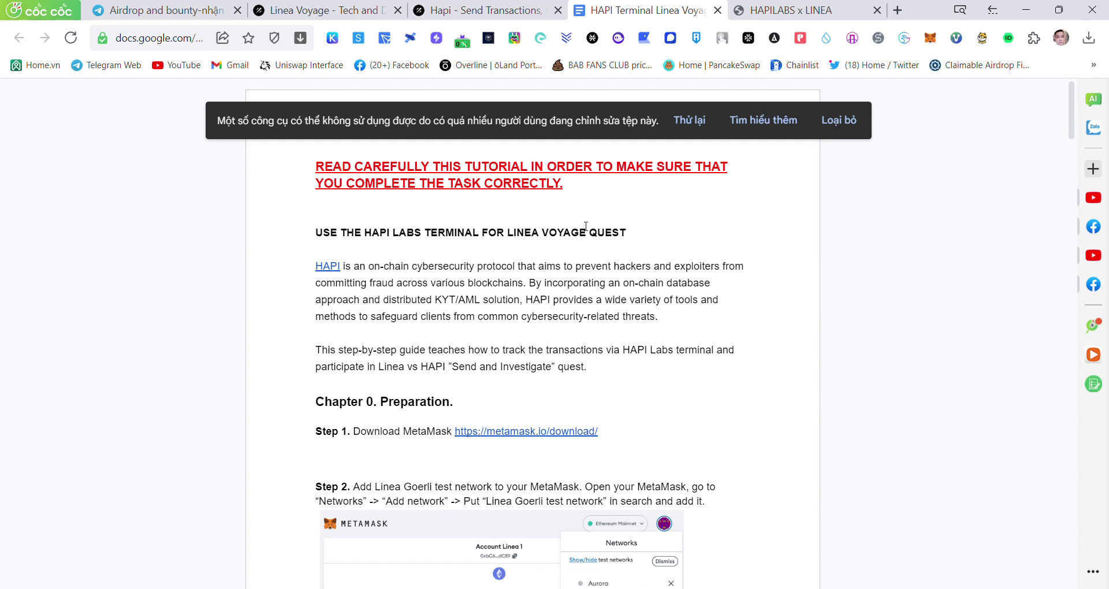
Read the tutorial's preparation instructions on adding the Linea Goerli test network and claiming LineaETH, up to Chapter 1
{"action": "scroll", "coordinate": [587, 222], "scroll_direction": "down", "scroll_amount": 10}
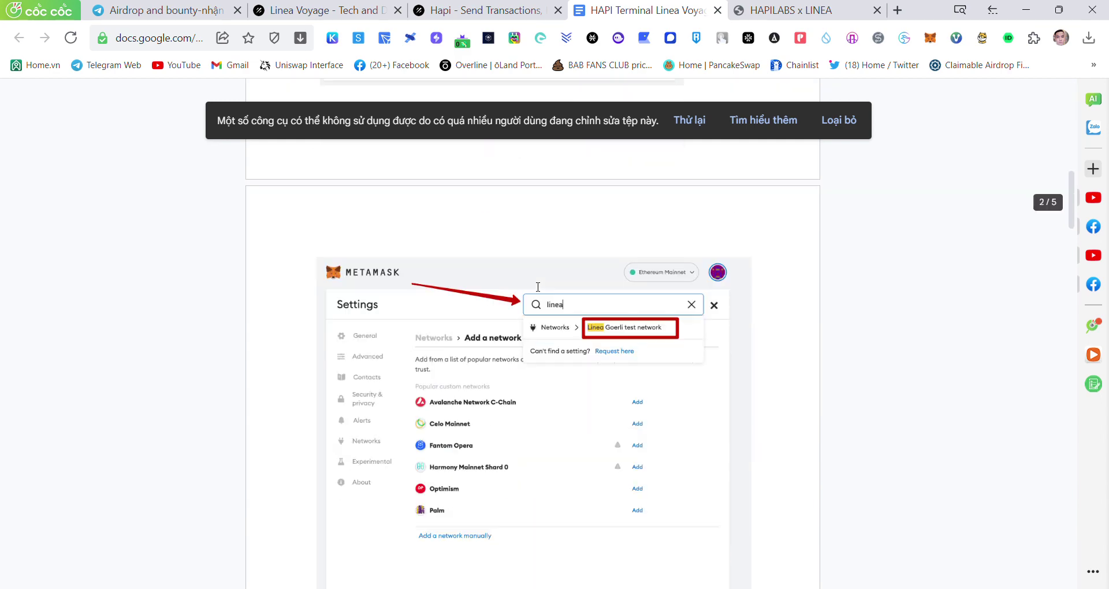
{"action": "scroll", "coordinate": [530, 535], "scroll_direction": "down", "scroll_amount": 5}
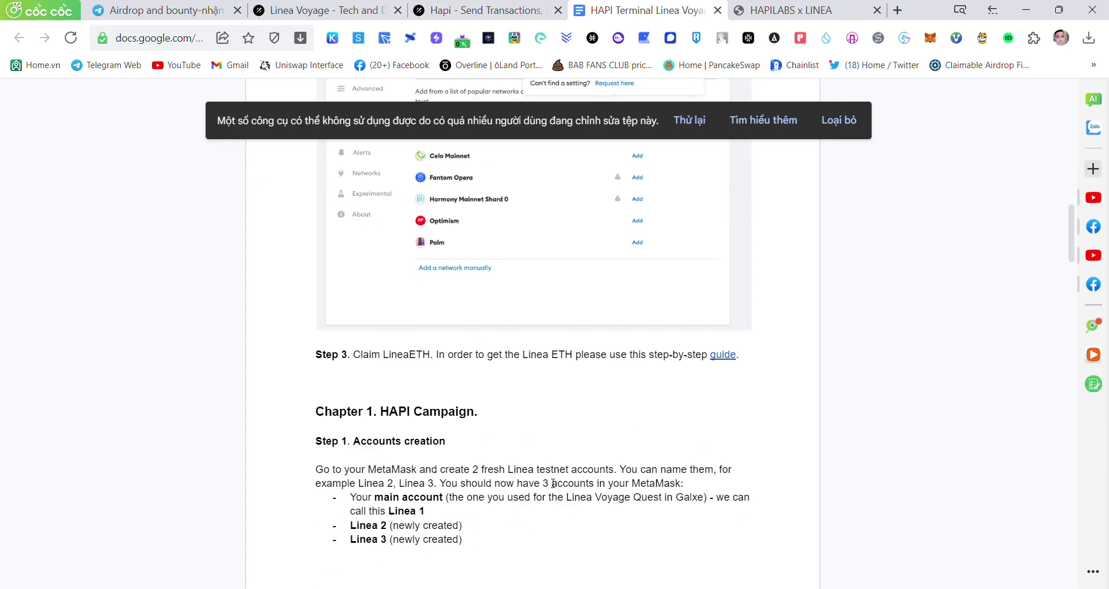
{"action": "scroll", "coordinate": [572, 412], "scroll_direction": "up", "scroll_amount": 4}
{"action": "scroll", "coordinate": [618, 422], "scroll_direction": "up", "scroll_amount": 1}
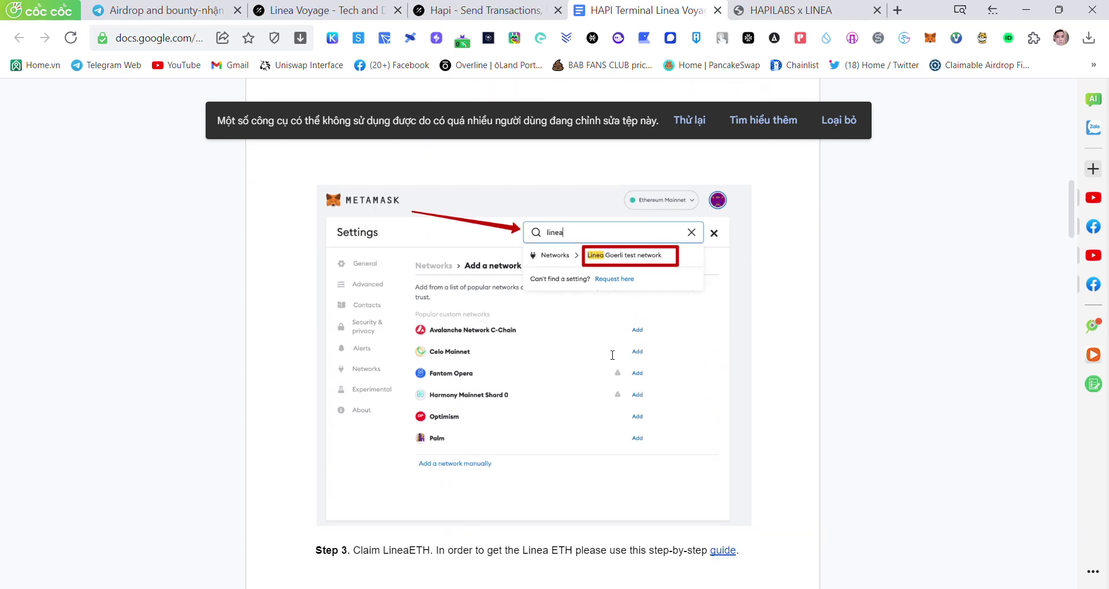
{"action": "scroll", "coordinate": [613, 353], "scroll_direction": "down", "scroll_amount": 5}
{"action": "scroll", "coordinate": [619, 339], "scroll_direction": "up", "scroll_amount": 6}
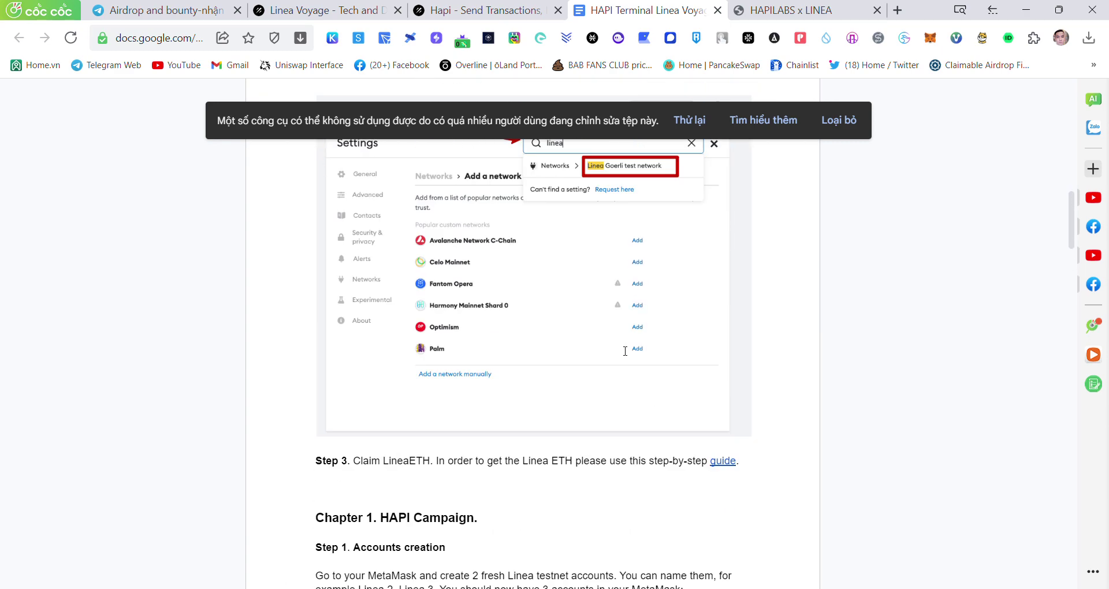
{"action": "scroll", "coordinate": [636, 345], "scroll_direction": "up", "scroll_amount": 4}
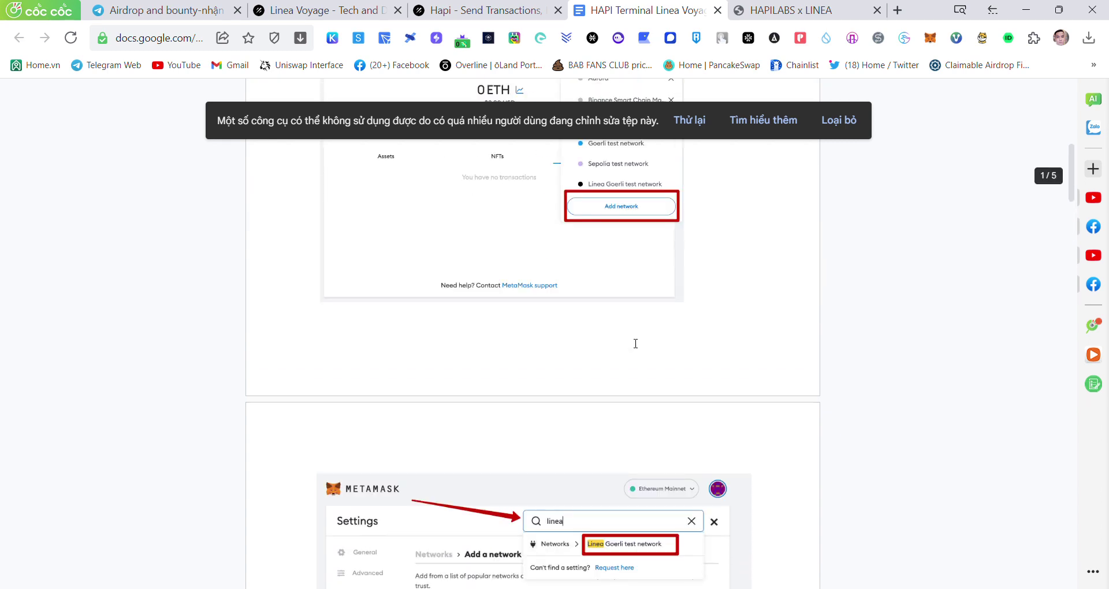
{"action": "scroll", "coordinate": [638, 343], "scroll_direction": "up", "scroll_amount": 4}
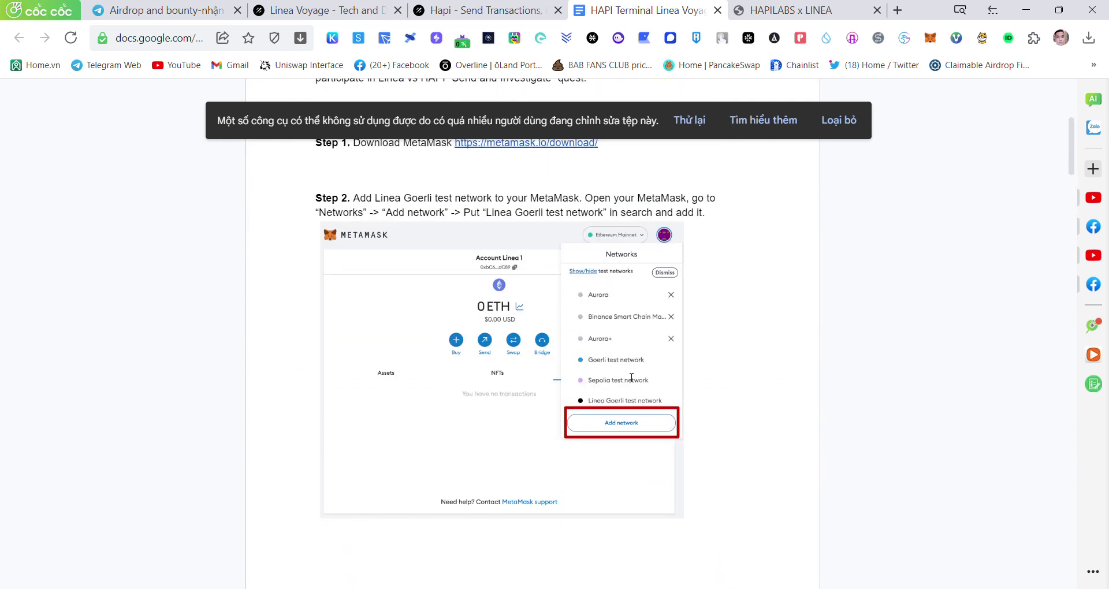
{"action": "scroll", "coordinate": [711, 375], "scroll_direction": "down", "scroll_amount": 5}
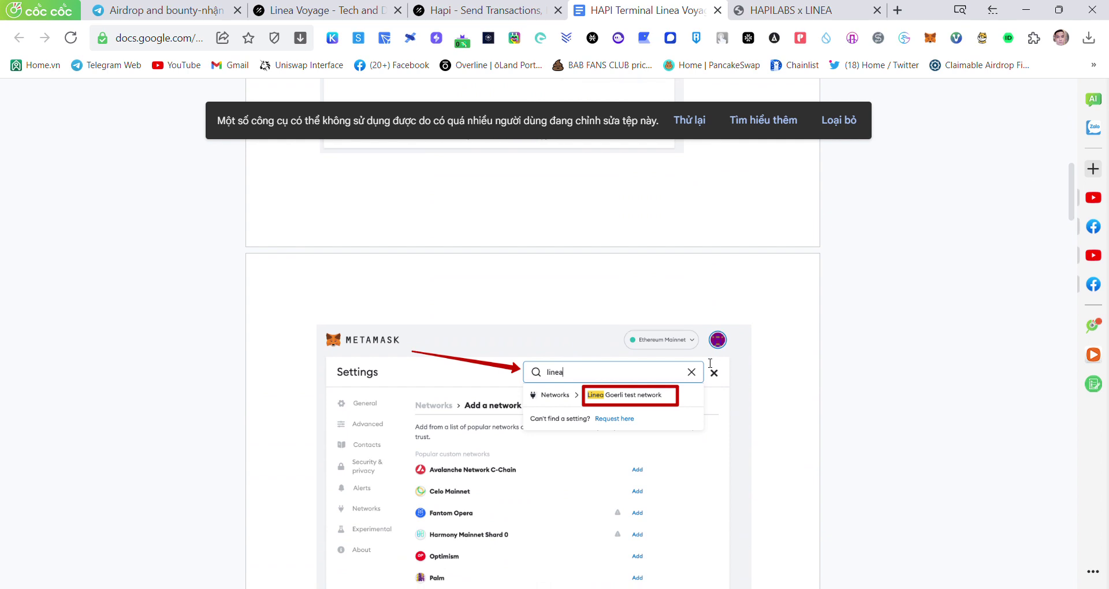
{"action": "scroll", "coordinate": [688, 393], "scroll_direction": "down", "scroll_amount": 1}
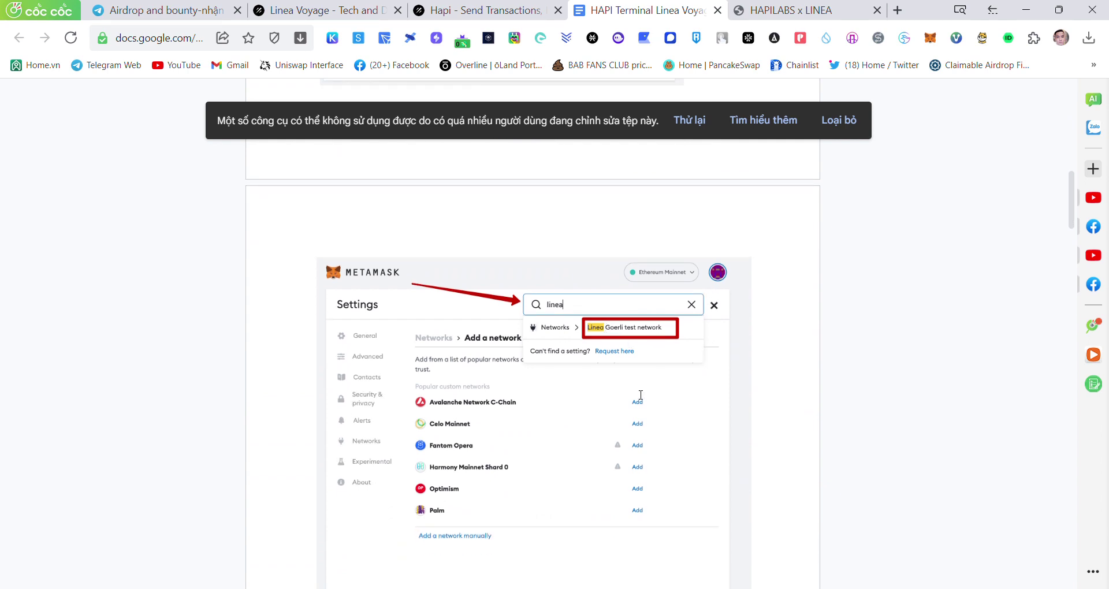
{"action": "scroll", "coordinate": [606, 383], "scroll_direction": "down", "scroll_amount": 8}
{"action": "scroll", "coordinate": [544, 355], "scroll_direction": "up", "scroll_amount": 3}
{"action": "scroll", "coordinate": [529, 272], "scroll_direction": "down", "scroll_amount": 1}
Move the HAPILABS x LINEA browser tab in front of the tutorial document and return to the document
{"action": "left_click", "coordinate": [806, 10]}
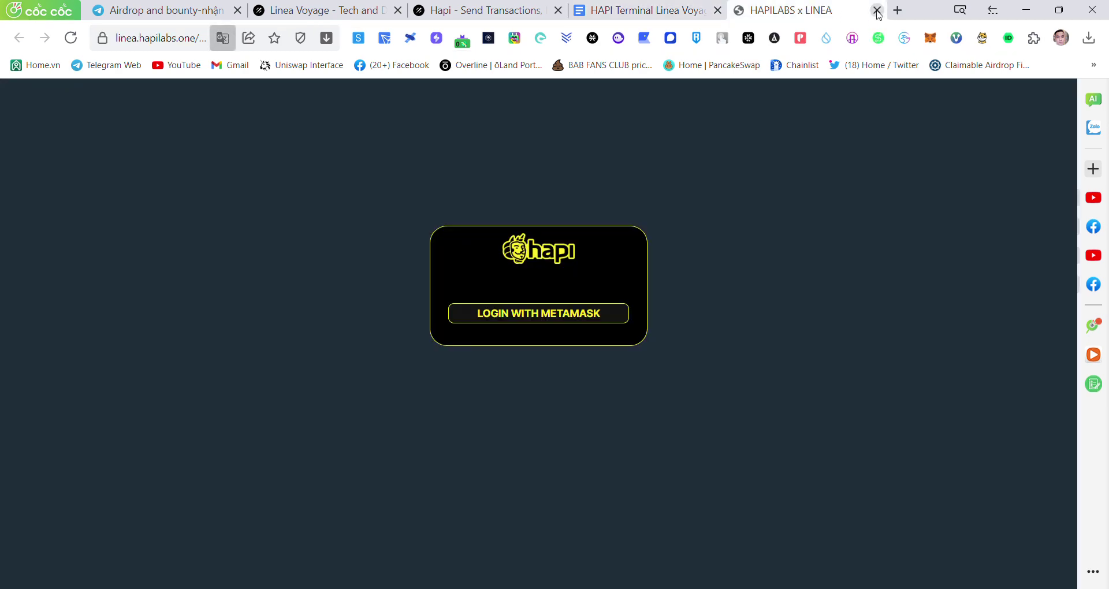
{"action": "left_click_drag", "start_coordinate": [821, 13], "coordinate": [740, 11]}
{"action": "left_click", "coordinate": [797, 10]}
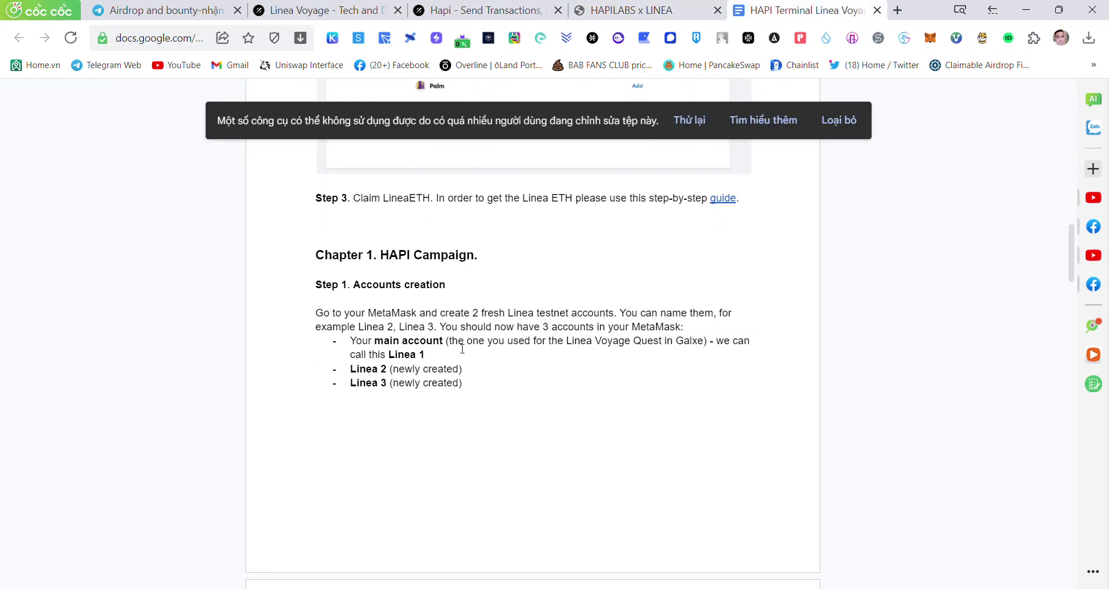
Check the MetaMask wallet and review the tutorial's instructions for creating the Linea 2 and Linea 3 accounts
{"action": "scroll", "coordinate": [464, 347], "scroll_direction": "down", "scroll_amount": 1}
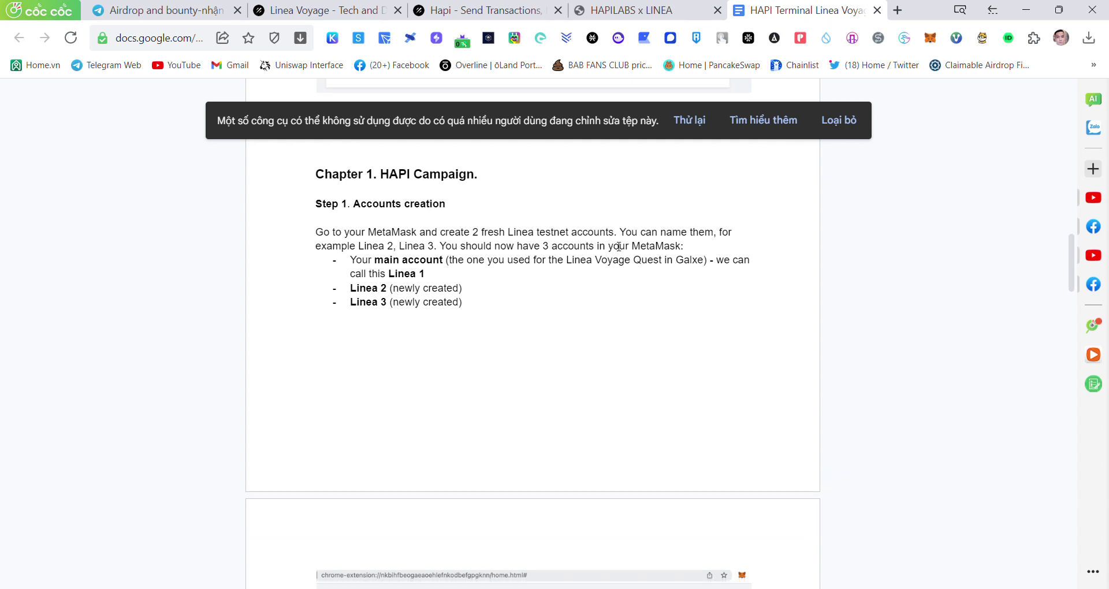
{"action": "left_click", "coordinate": [930, 37]}
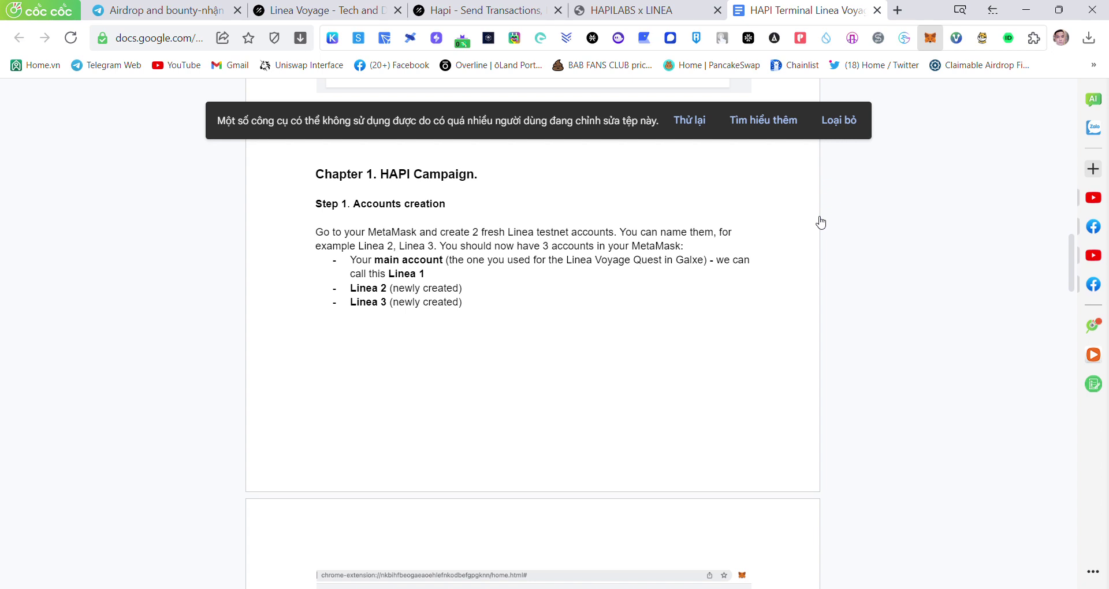
{"action": "left_click", "coordinate": [584, 310]}
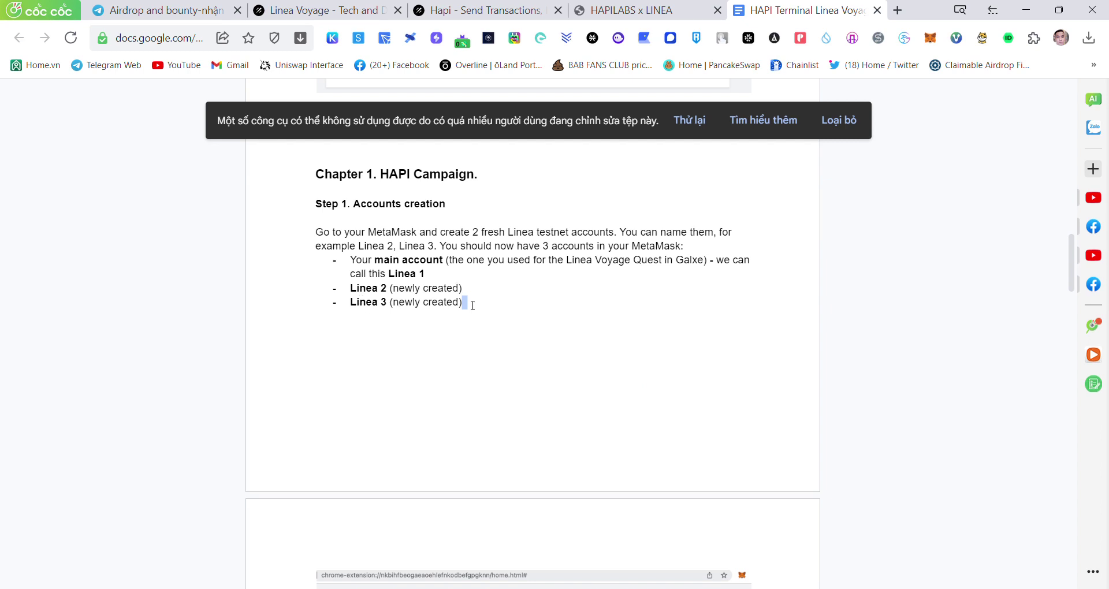
{"action": "scroll", "coordinate": [472, 305], "scroll_direction": "down", "scroll_amount": 5}
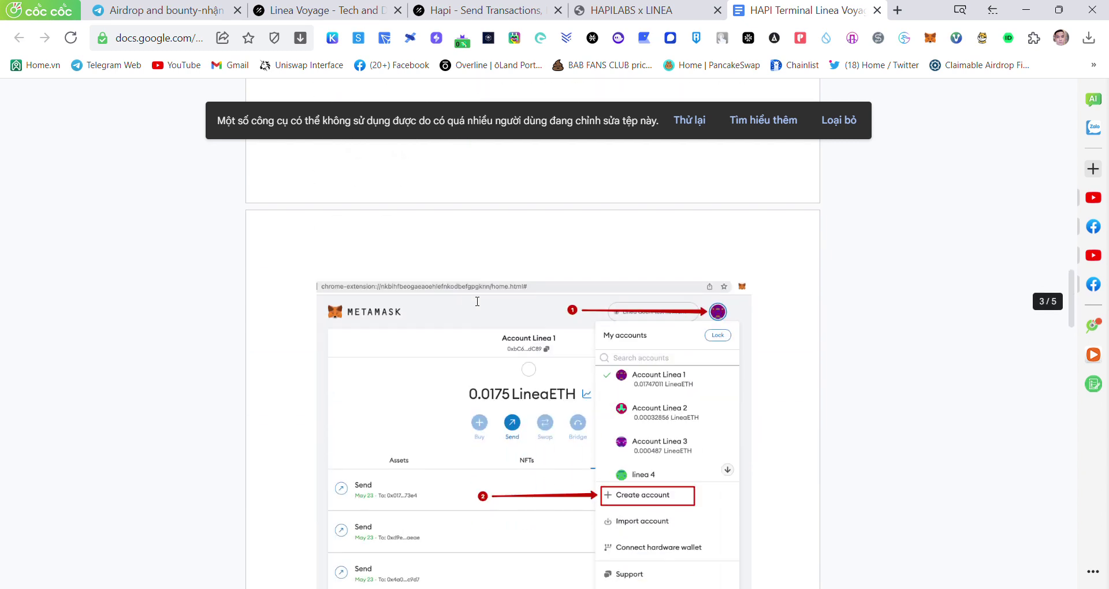
{"action": "scroll", "coordinate": [477, 302], "scroll_direction": "down", "scroll_amount": 3}
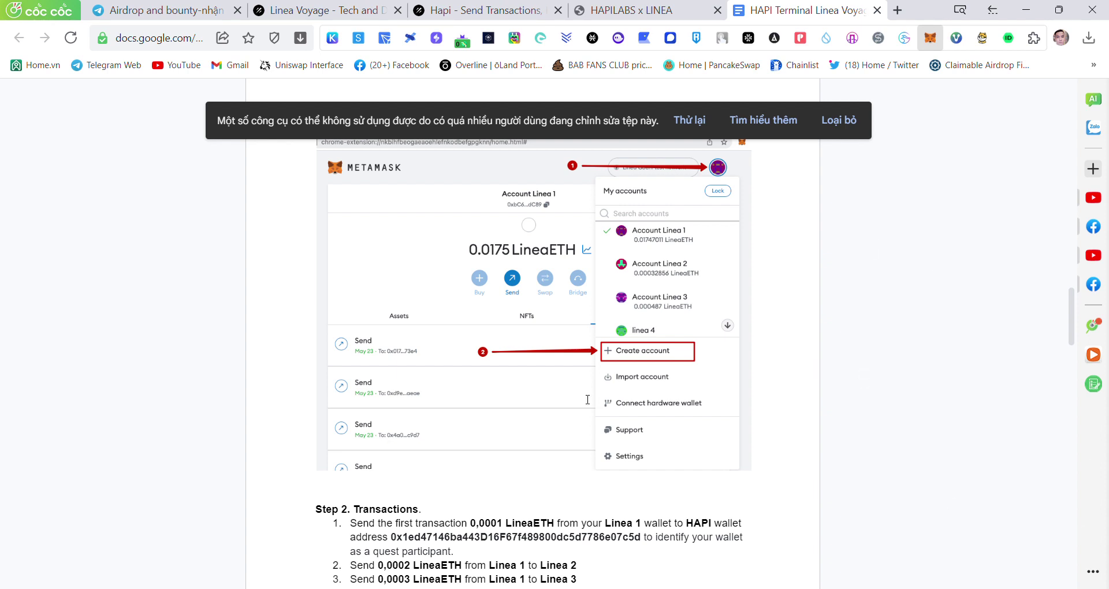
Copy the HAPI wallet address from the tutorial's Step 2 transaction instructions and open the MetaMask wallet
{"action": "scroll", "coordinate": [490, 258], "scroll_direction": "down", "scroll_amount": 5}
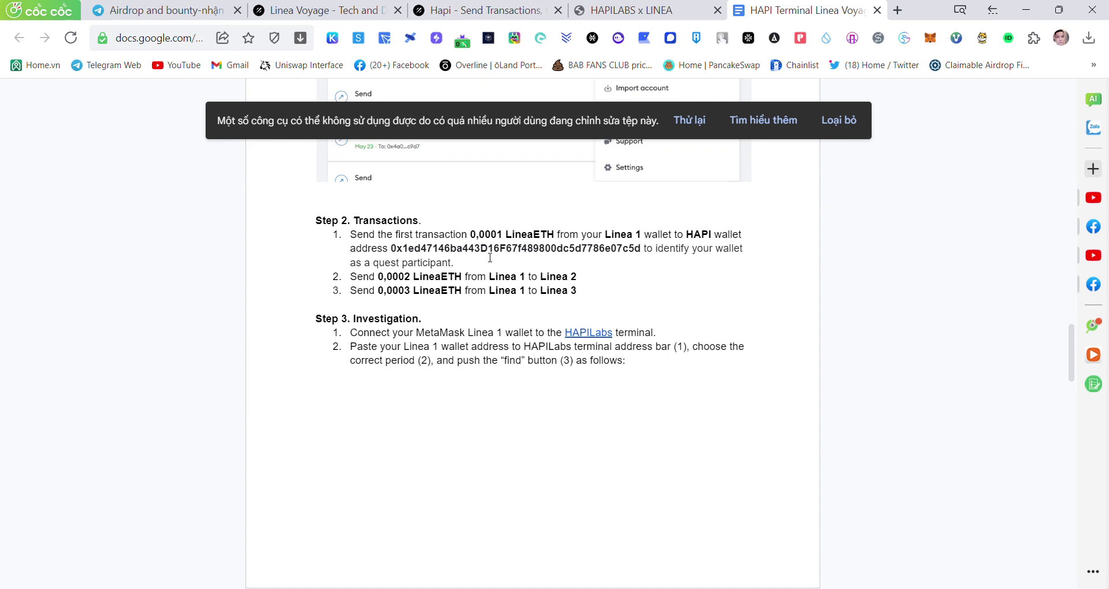
{"action": "left_click_drag", "start_coordinate": [395, 252], "coordinate": [646, 252]}
{"action": "right_click", "coordinate": [648, 252]}
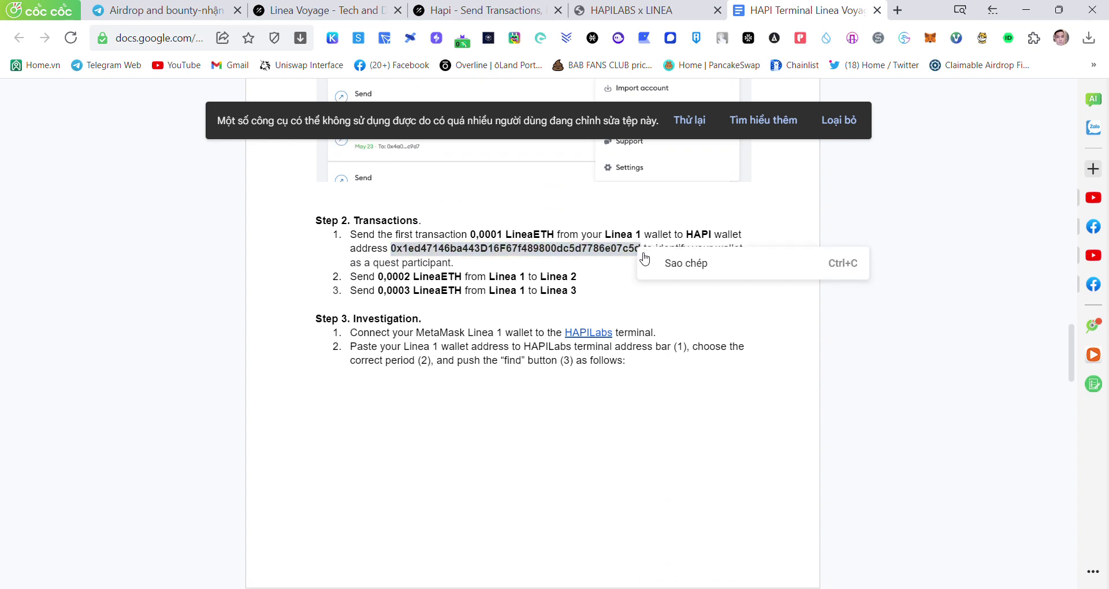
{"action": "left_click", "coordinate": [674, 265]}
{"action": "left_click", "coordinate": [937, 40]}
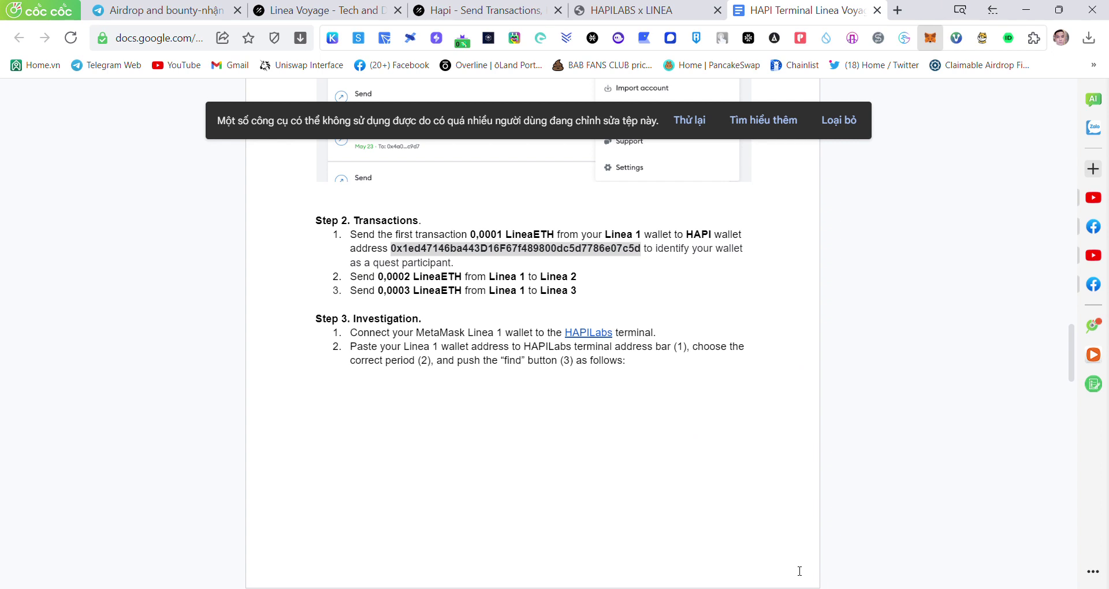
{"action": "left_click", "coordinate": [564, 474]}
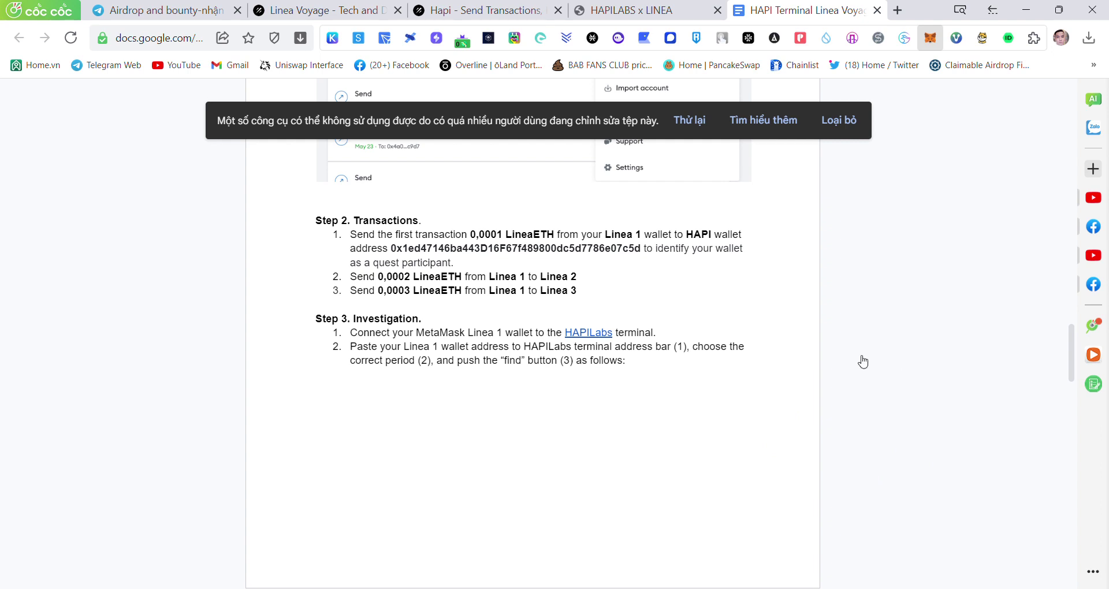
Open the HAPILabs terminal linked in the tutorial's Step 3 investigation instructions
{"action": "left_click", "coordinate": [587, 333]}
{"action": "left_click", "coordinate": [665, 354]}
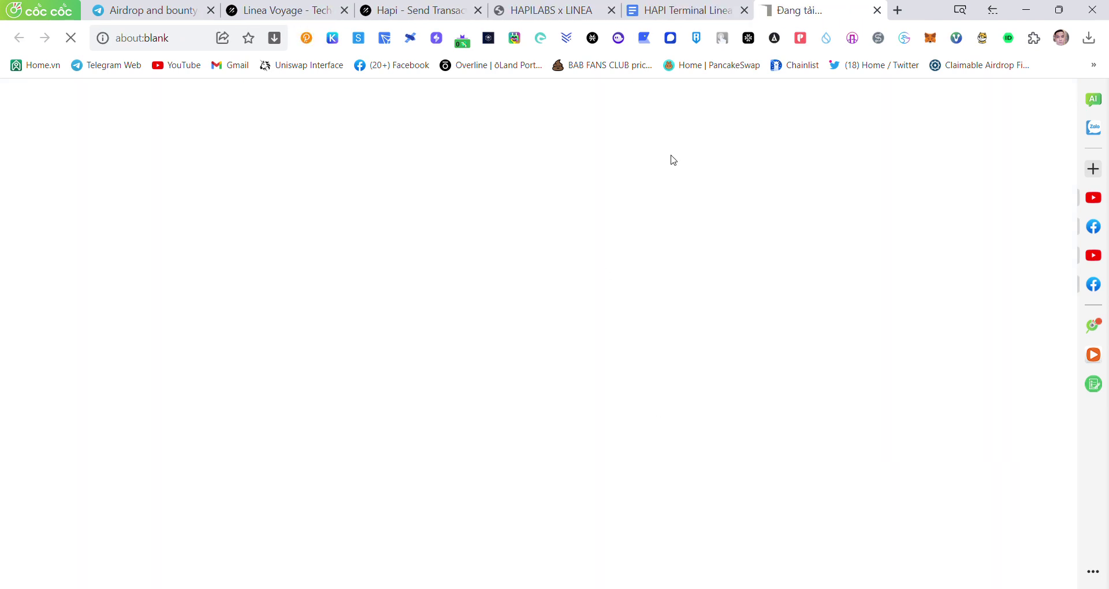
{"action": "left_click", "coordinate": [722, 7]}
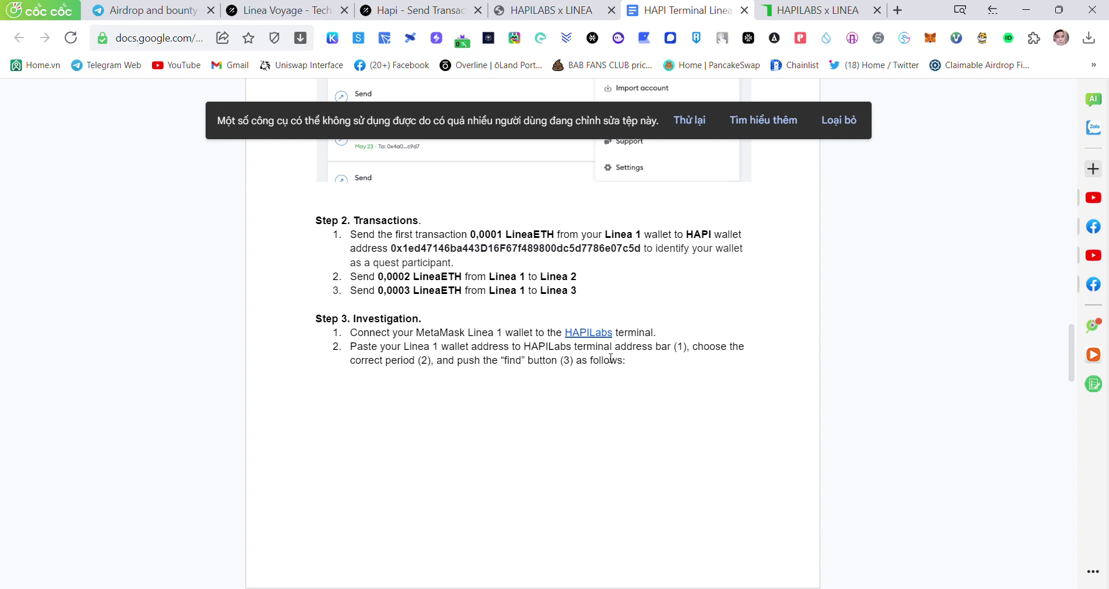
{"action": "left_click", "coordinate": [820, 10]}
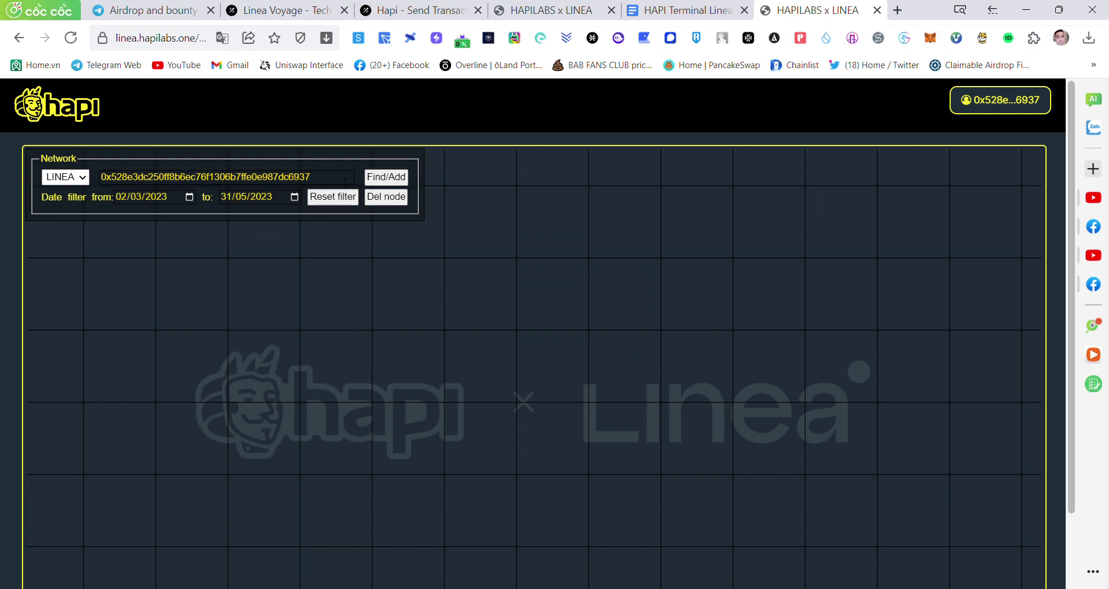
Following the tutorial's example, set the terminal's date filter to start on 31/05/2023 and load the wallet's transactions
{"action": "left_click", "coordinate": [122, 198]}
{"action": "left_click", "coordinate": [681, 10]}
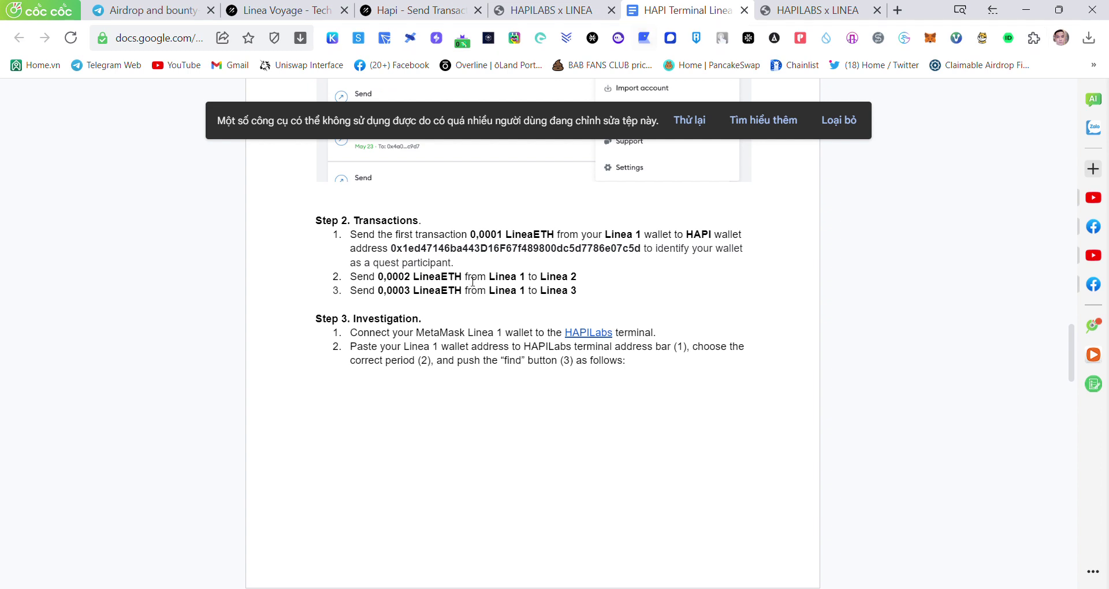
{"action": "scroll", "coordinate": [466, 313], "scroll_direction": "down", "scroll_amount": 6}
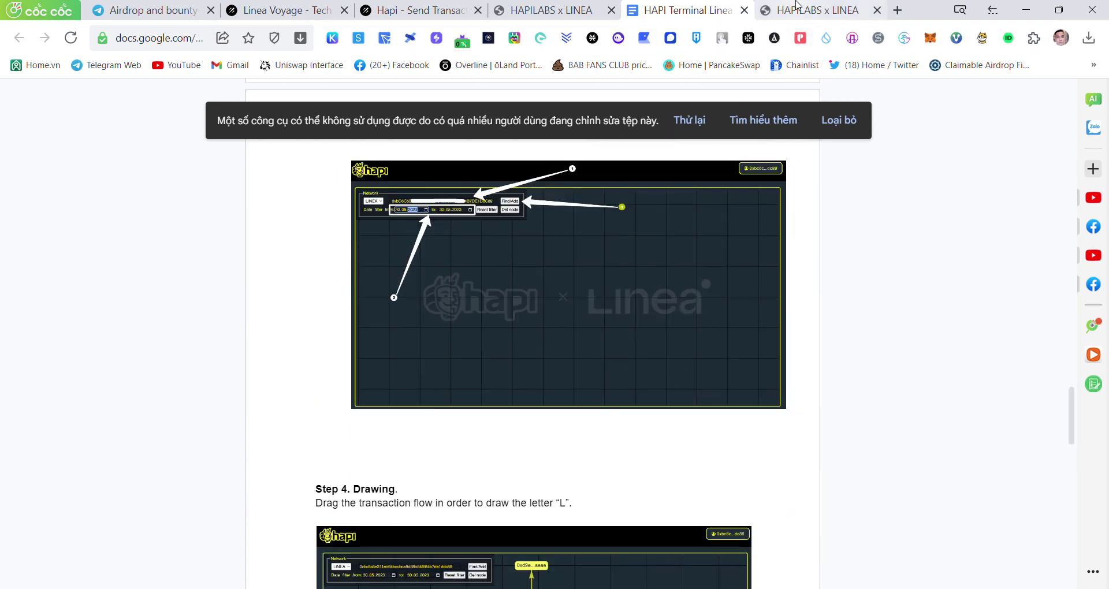
{"action": "left_click", "coordinate": [815, 10]}
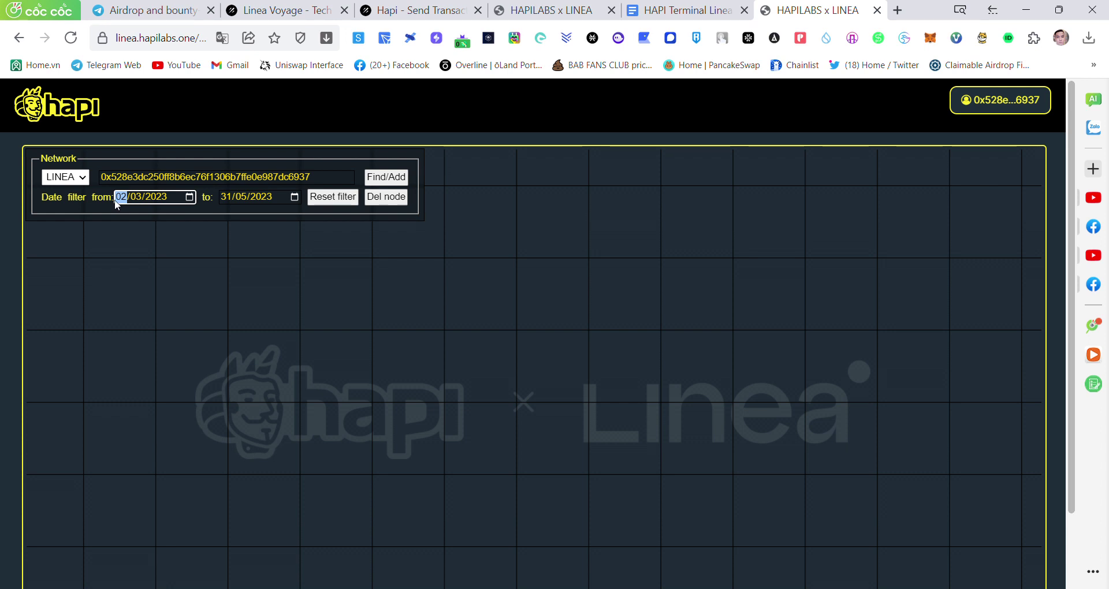
{"action": "type", "text": "5"}
{"action": "left_click", "coordinate": [719, 244]}
{"action": "left_click", "coordinate": [404, 180]}
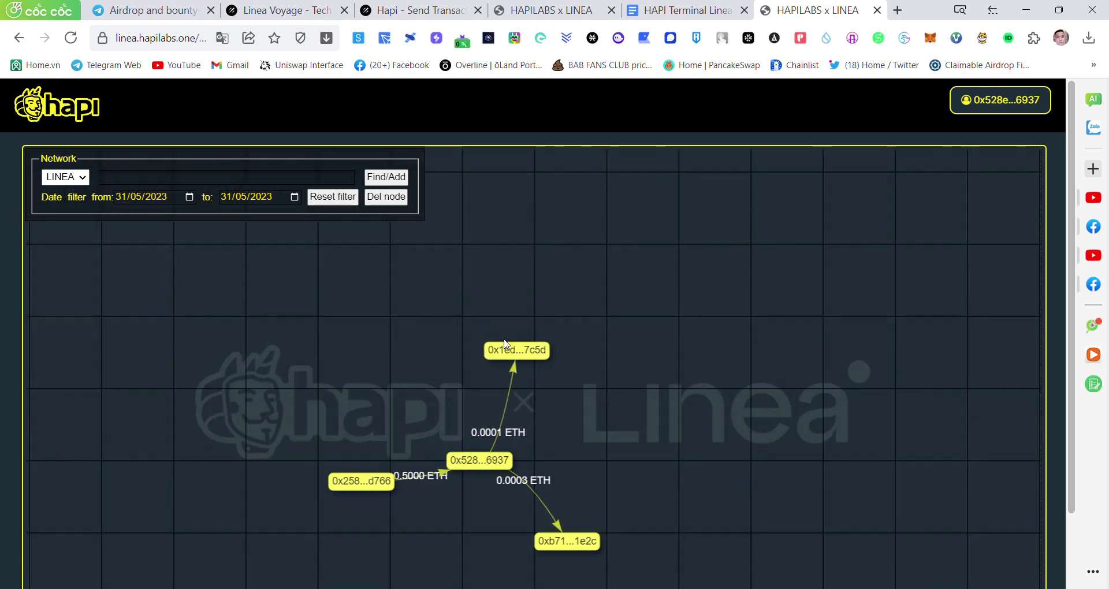
Arrange the nodes as an L: 0.0001 ETH recipient above the main wallet, 0.0003 ETH recipient to its right, 0.5000 ETH sender over the top node
{"action": "left_click_drag", "start_coordinate": [515, 351], "coordinate": [478, 262]}
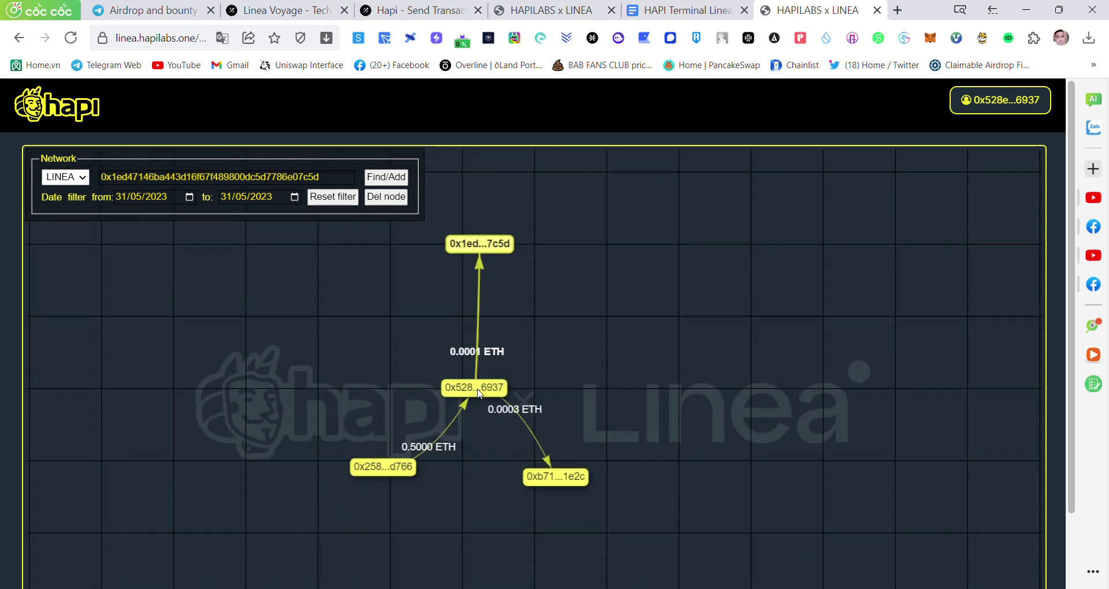
{"action": "left_click", "coordinate": [498, 533]}
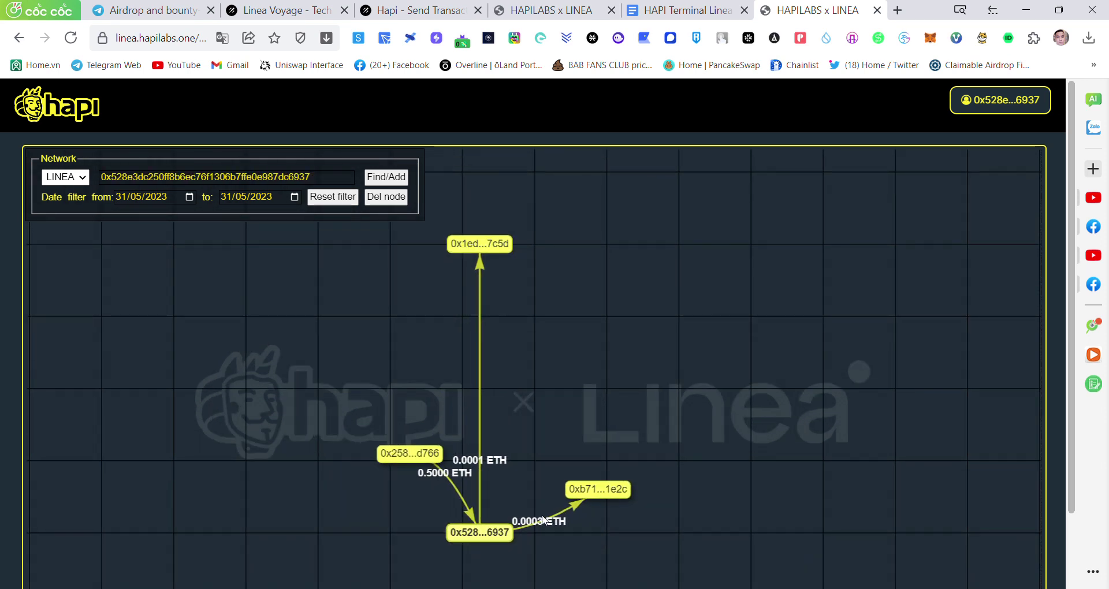
{"action": "left_click_drag", "start_coordinate": [581, 499], "coordinate": [771, 541]}
{"action": "left_click_drag", "start_coordinate": [425, 461], "coordinate": [480, 243]}
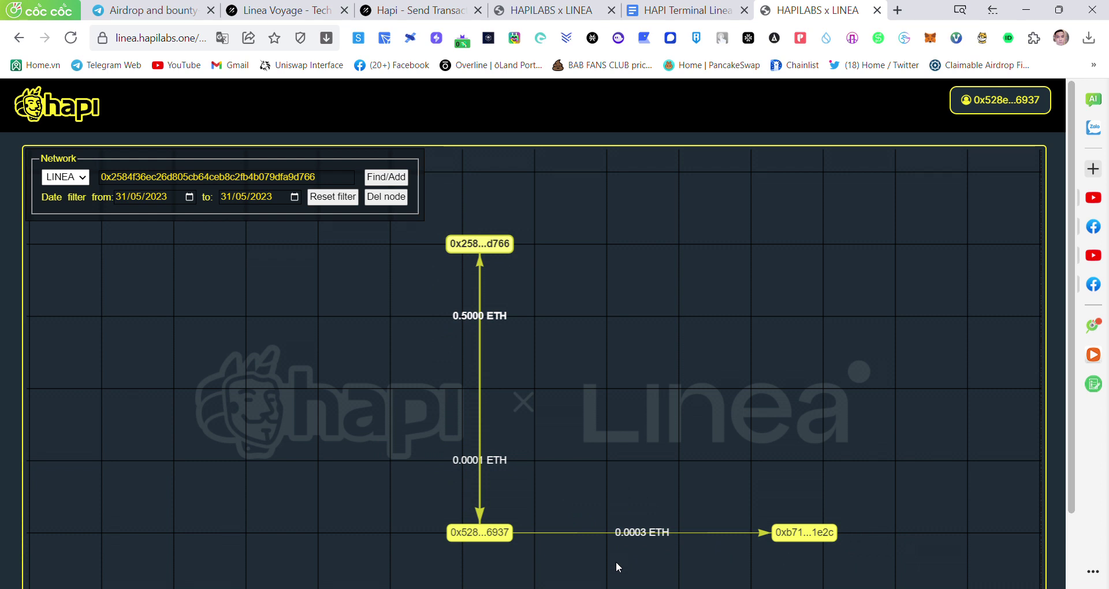
Select the corner wallet node and capture a screenshot of the L-shaped transaction graph
{"action": "left_click", "coordinate": [481, 536]}
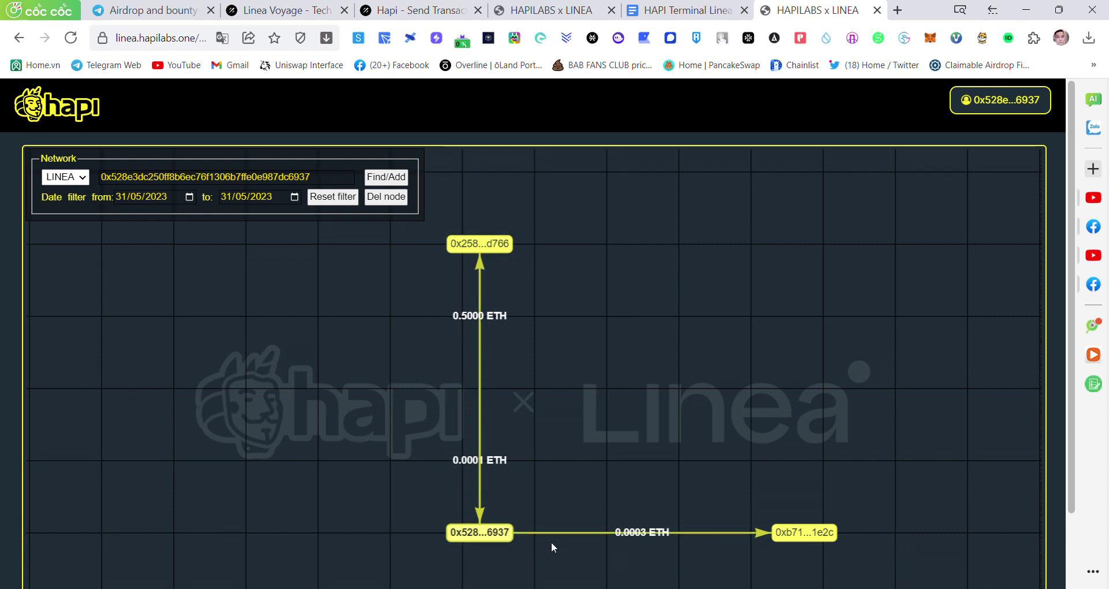
{"action": "scroll", "coordinate": [618, 451], "scroll_direction": "down", "scroll_amount": 1}
{"action": "scroll", "coordinate": [1057, 384], "scroll_direction": "down", "scroll_amount": 1}
{"action": "scroll", "coordinate": [1058, 384], "scroll_direction": "up", "scroll_amount": 1}
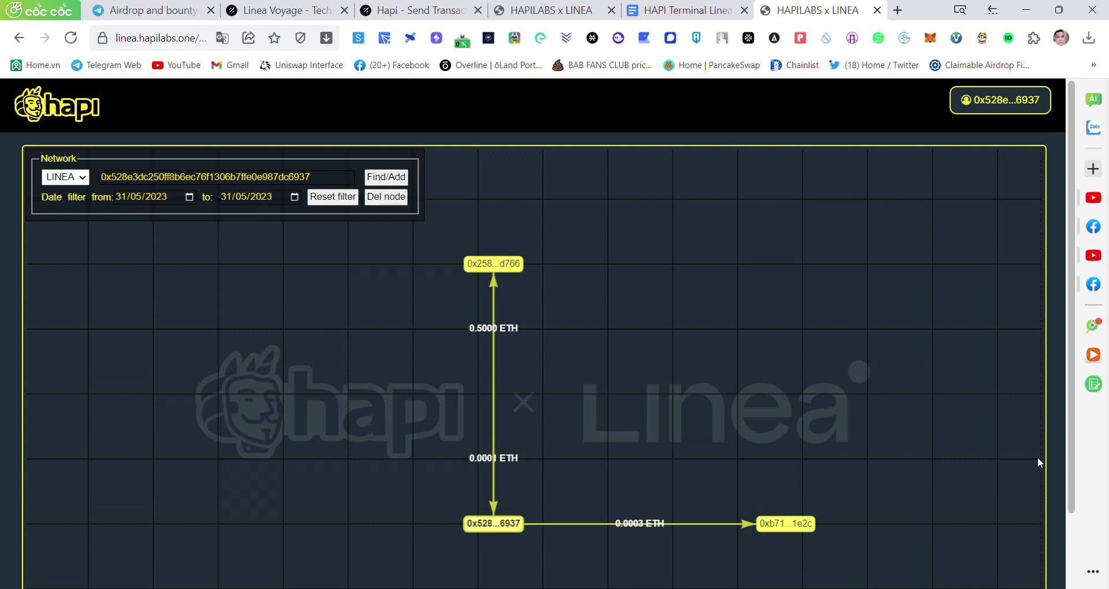
{"action": "key", "text": "Print"}
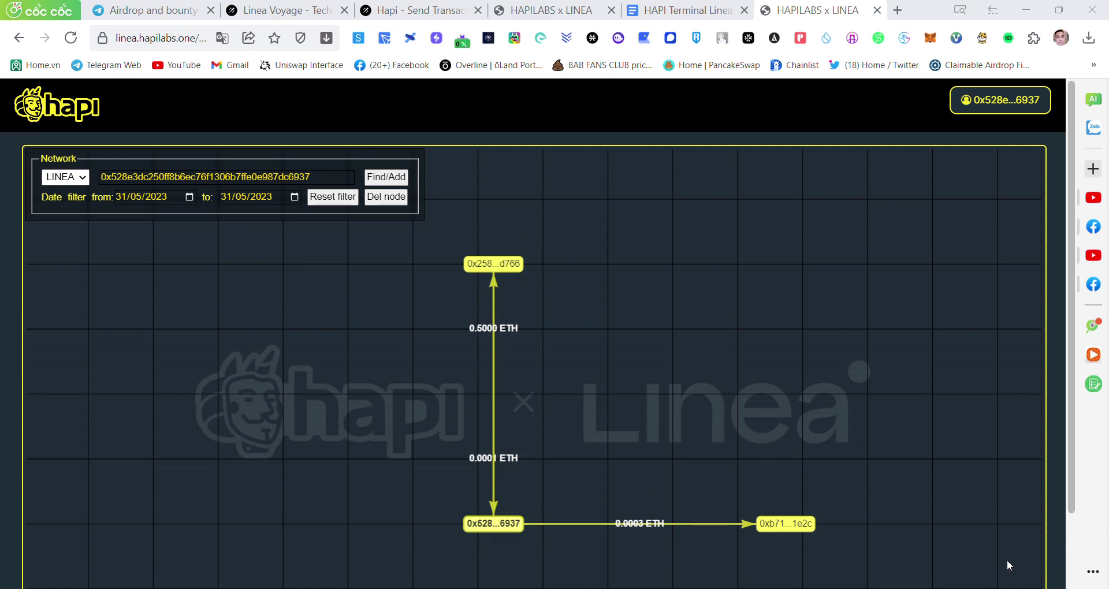
Return to the tutorial's Step 5 instructions and open the linked LineaBuild Week 5 launch tweet
{"action": "left_click", "coordinate": [688, 9]}
{"action": "scroll", "coordinate": [587, 378], "scroll_direction": "down", "scroll_amount": 8}
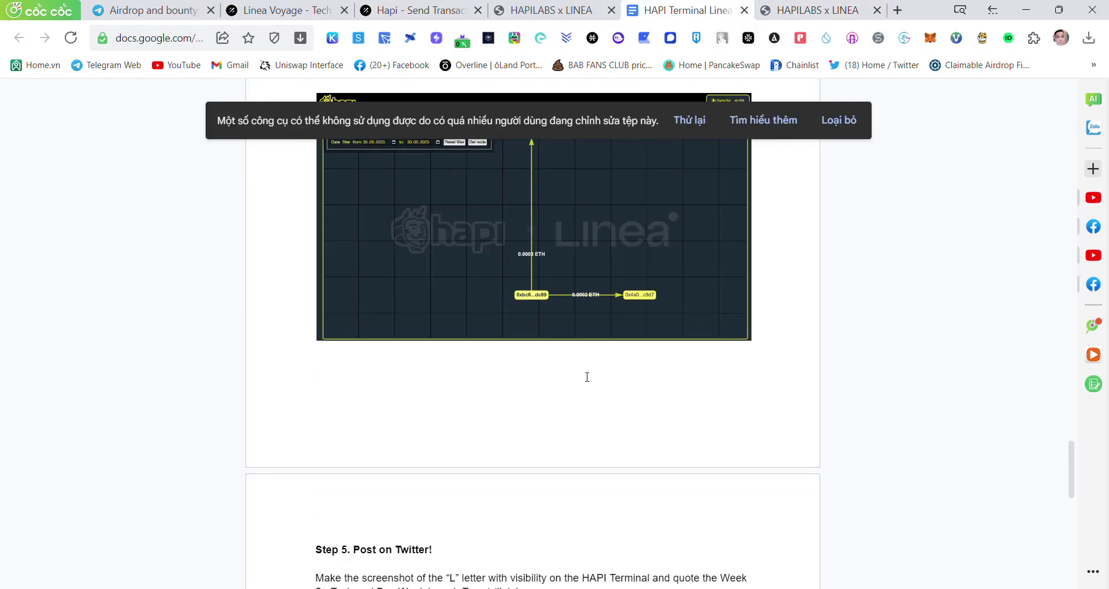
{"action": "scroll", "coordinate": [587, 377], "scroll_direction": "up", "scroll_amount": 5}
{"action": "scroll", "coordinate": [583, 323], "scroll_direction": "down", "scroll_amount": 10}
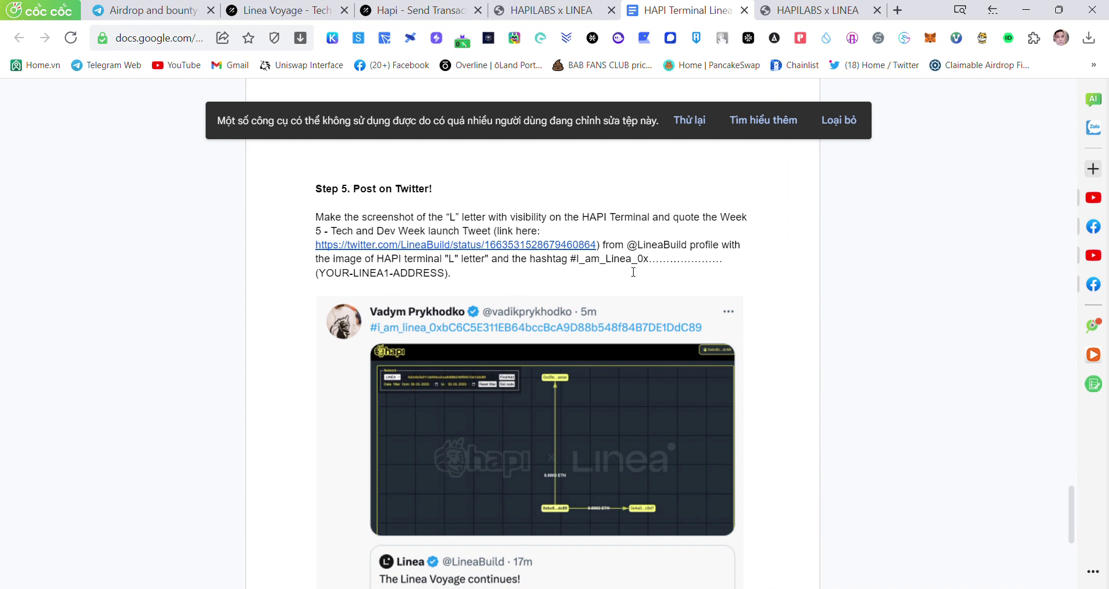
{"action": "mouse_move", "coordinate": [577, 245]}
{"action": "left_click", "coordinate": [466, 272]}
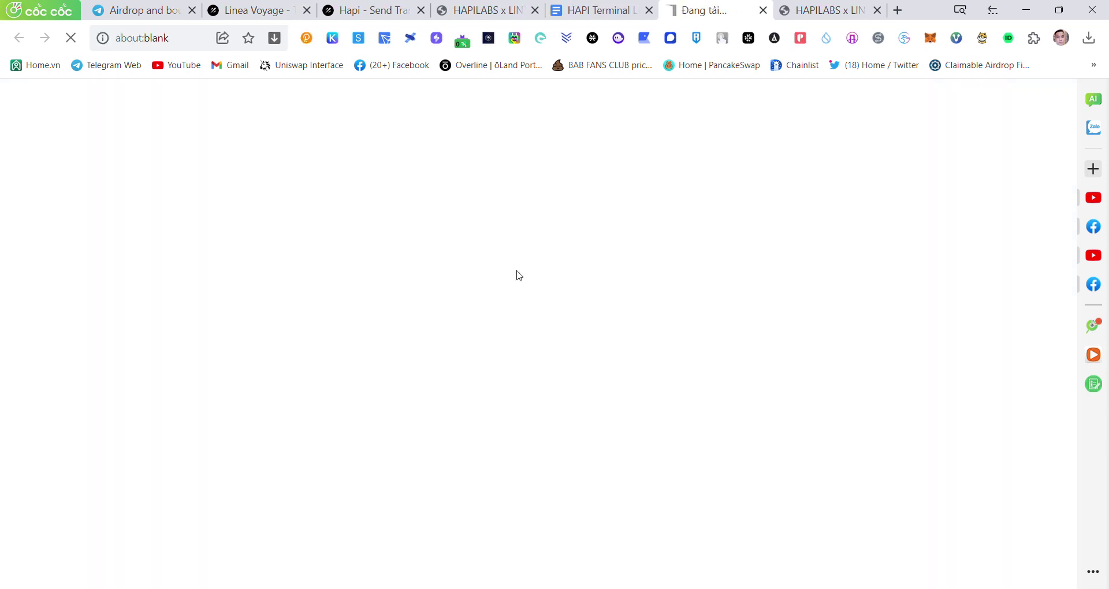
Copy the hashtag prefix #I_am_Linea_ from the Step 5 instructions in the HAPI tutorial document
{"action": "left_click", "coordinate": [610, 7]}
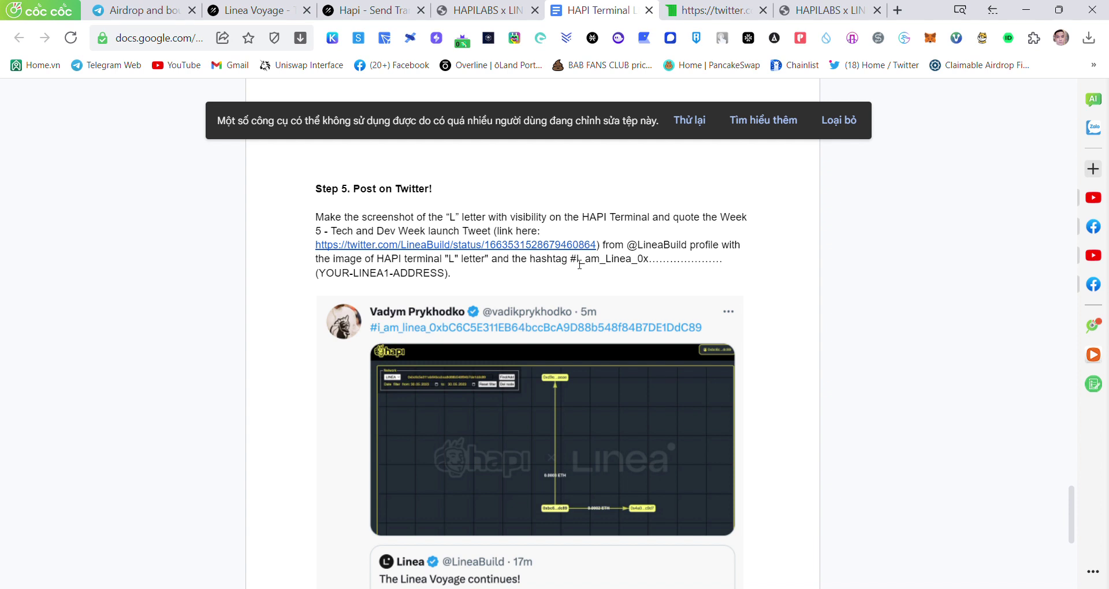
{"action": "left_click_drag", "start_coordinate": [572, 264], "coordinate": [644, 268]}
{"action": "right_click", "coordinate": [642, 270]}
{"action": "left_click", "coordinate": [670, 282]}
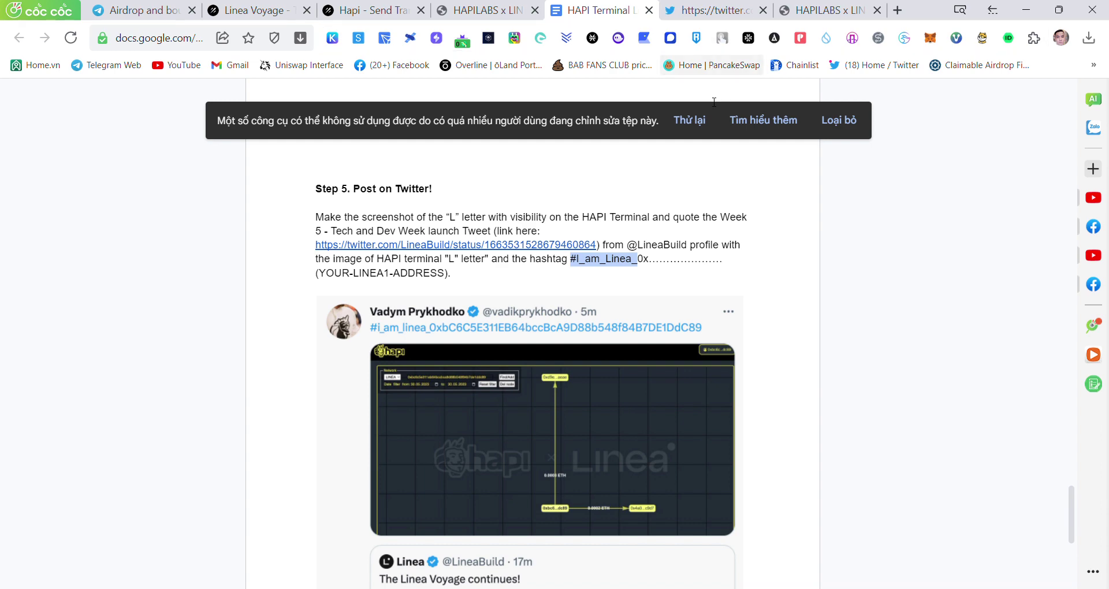
Like and retweet the LineaBuild Week 5 launch tweet
{"action": "left_click", "coordinate": [734, 10]}
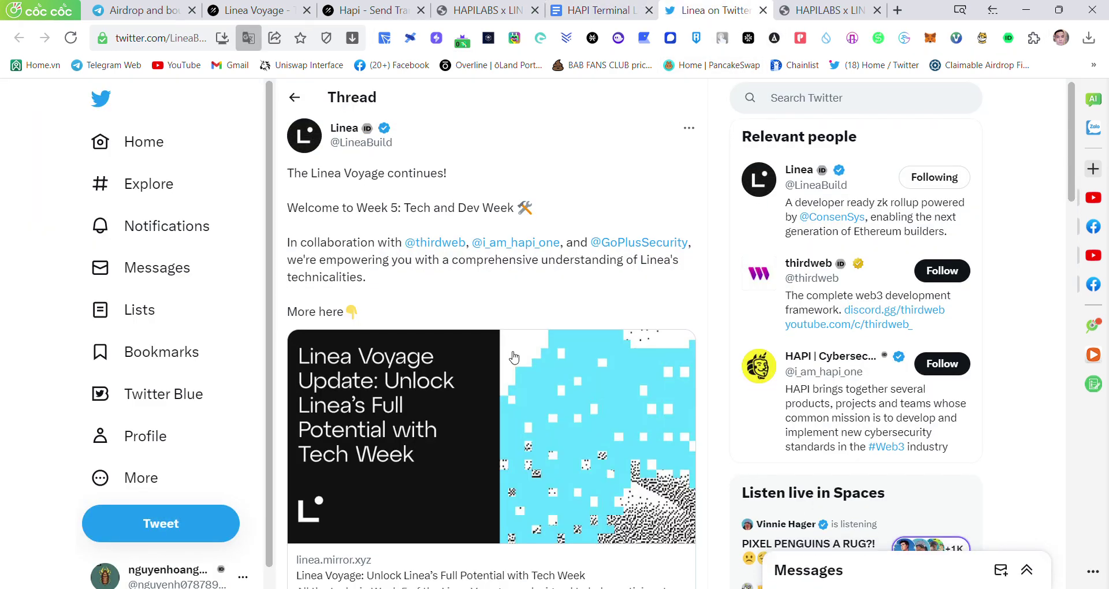
{"action": "scroll", "coordinate": [462, 404], "scroll_direction": "down", "scroll_amount": 5}
{"action": "left_click", "coordinate": [463, 437]}
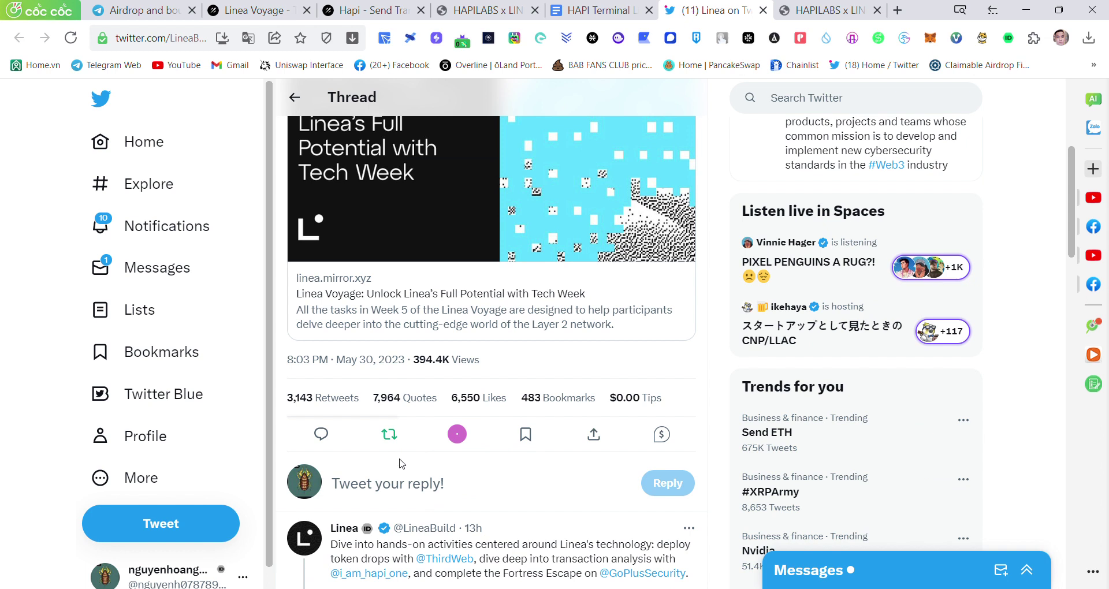
{"action": "left_click", "coordinate": [390, 435]}
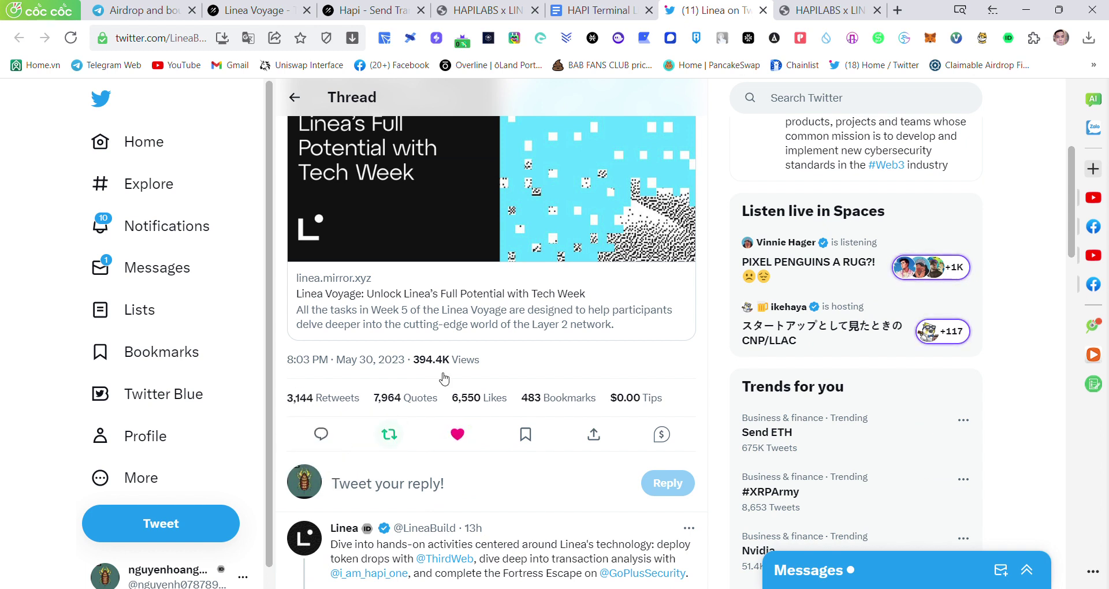
{"action": "left_click", "coordinate": [341, 434]}
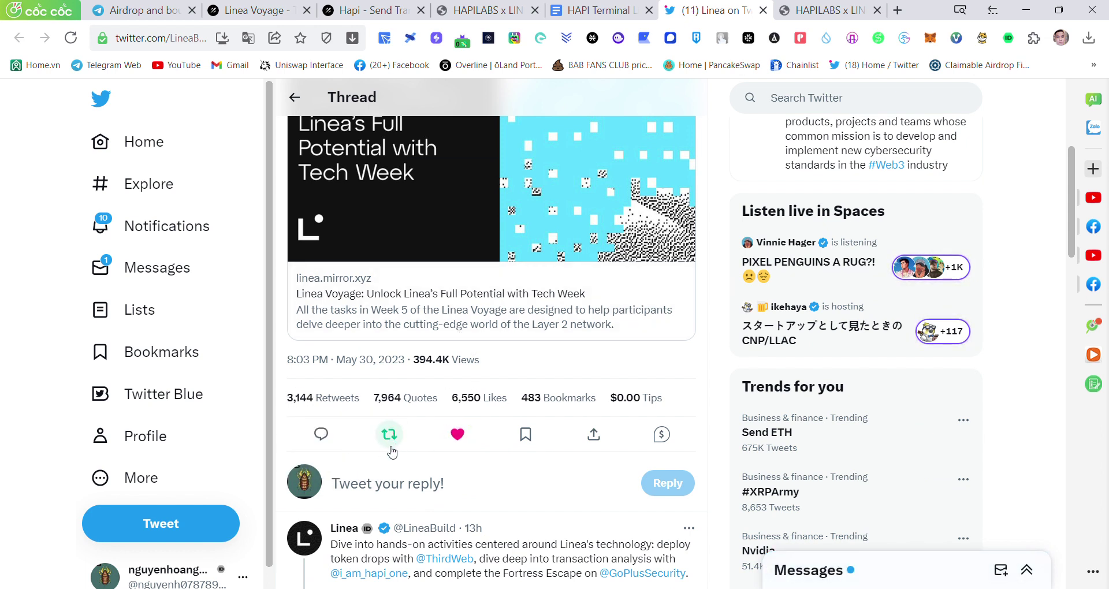
Undo the retweet of the launch tweet and start a quote tweet of it instead
{"action": "left_click", "coordinate": [388, 437]}
{"action": "left_click", "coordinate": [376, 433]}
{"action": "left_click", "coordinate": [389, 434]}
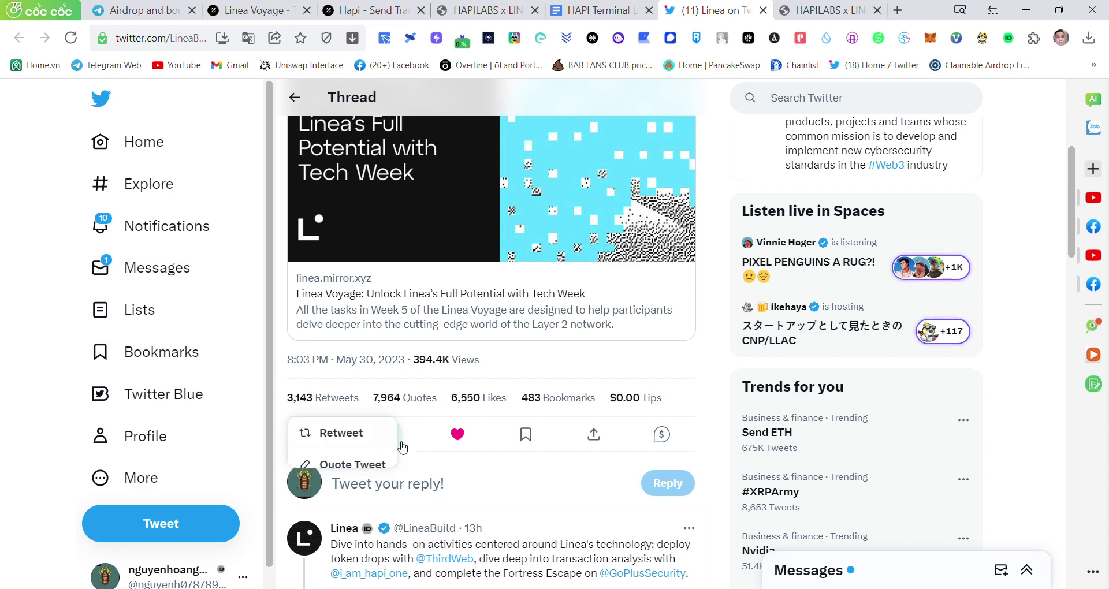
{"action": "left_click", "coordinate": [355, 465]}
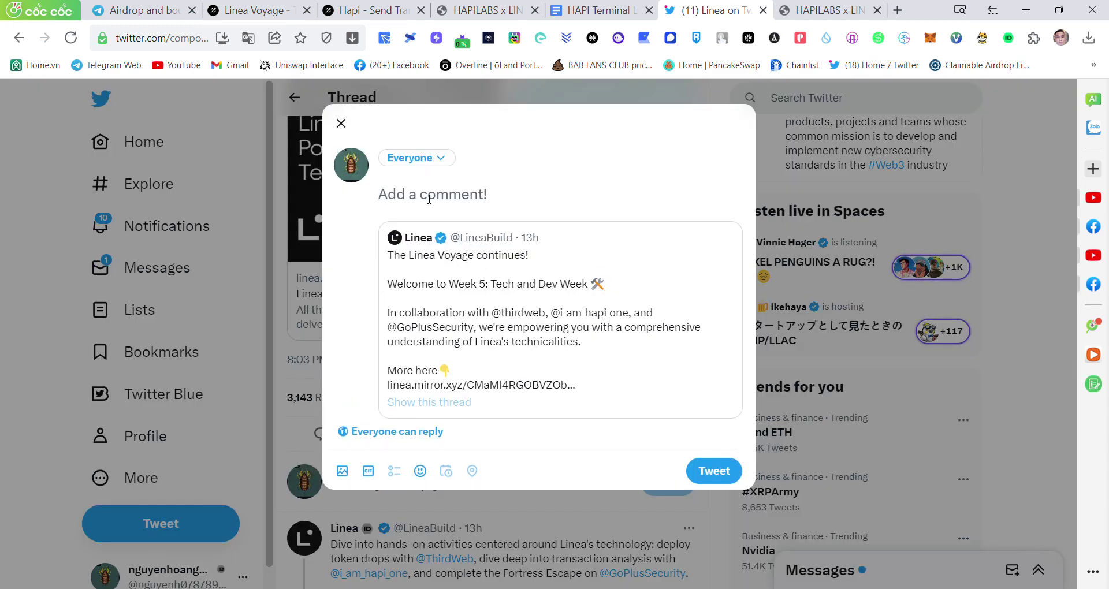
Enter the hashtag #I_am_Linea_ followed directly by the wallet address as the quote tweet's comment
{"action": "key", "text": "ctrl+v"}
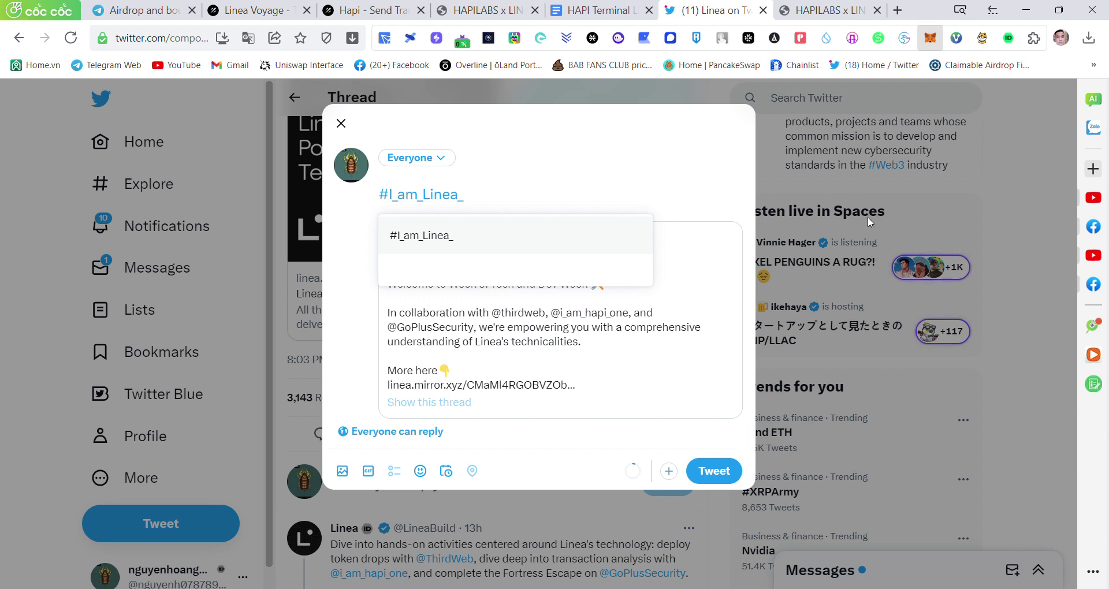
{"action": "left_click", "coordinate": [473, 204]}
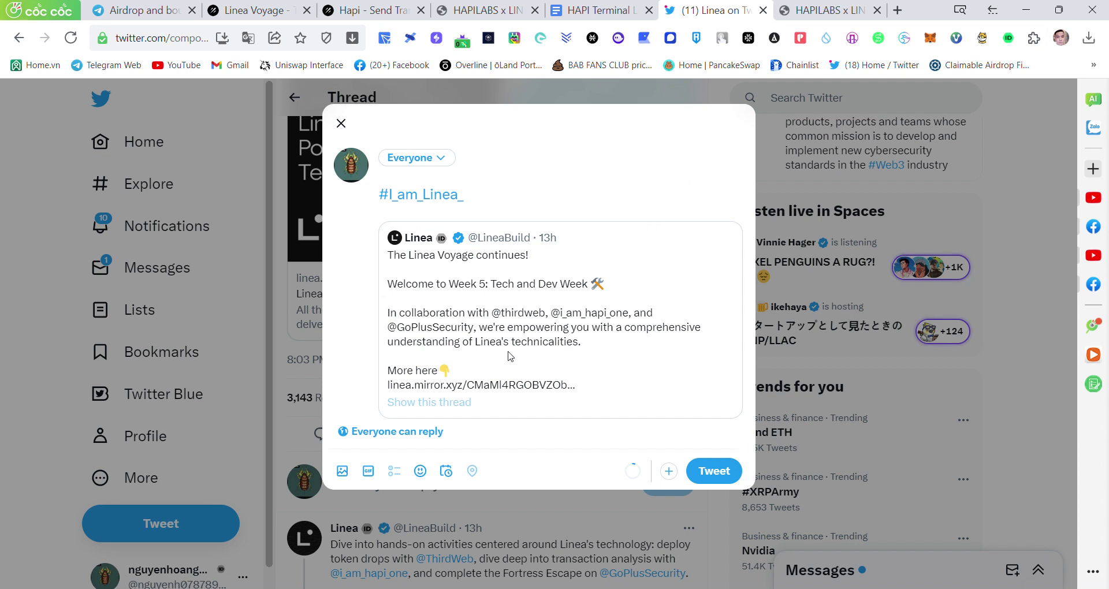
{"action": "key", "text": "ctrl+v"}
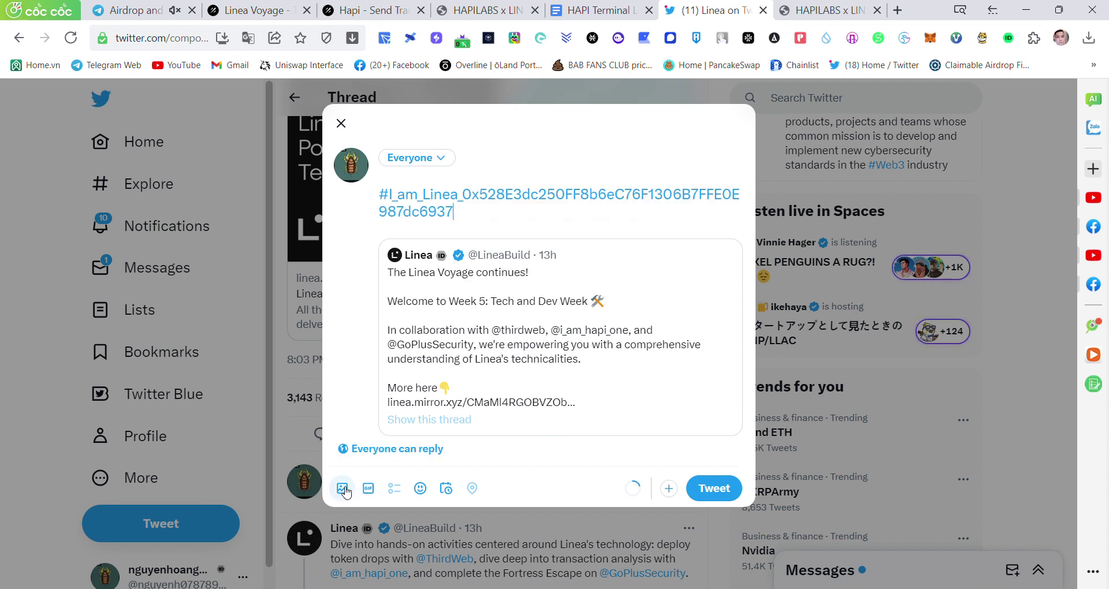
Attach the screenshot of the L-shaped HAPI transaction graph to the quote tweet and publish it
{"action": "left_click", "coordinate": [344, 491]}
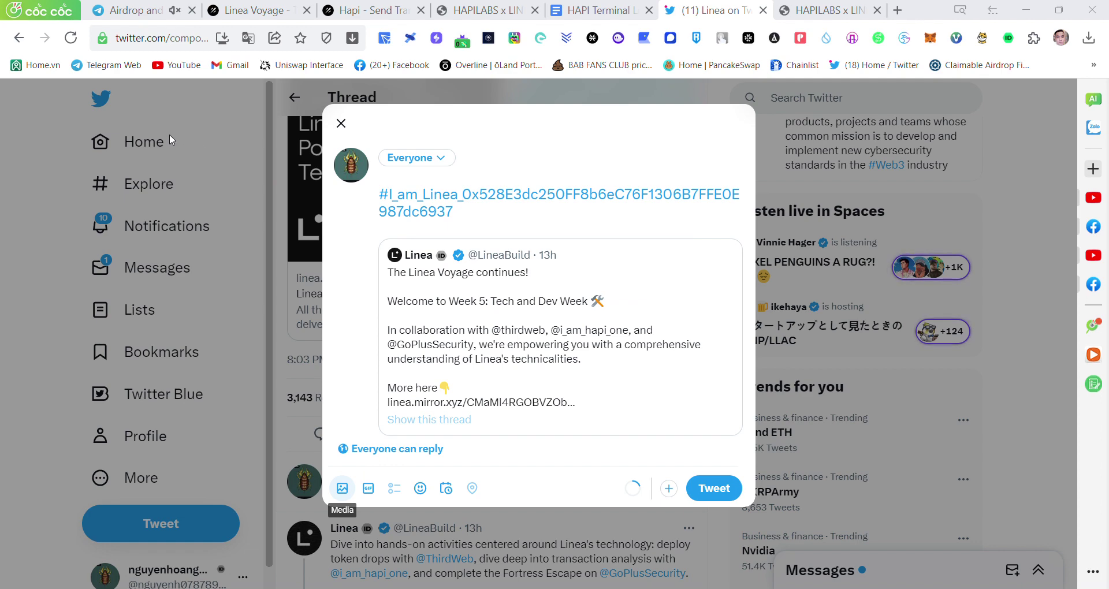
{"action": "double_click", "coordinate": [432, 327]}
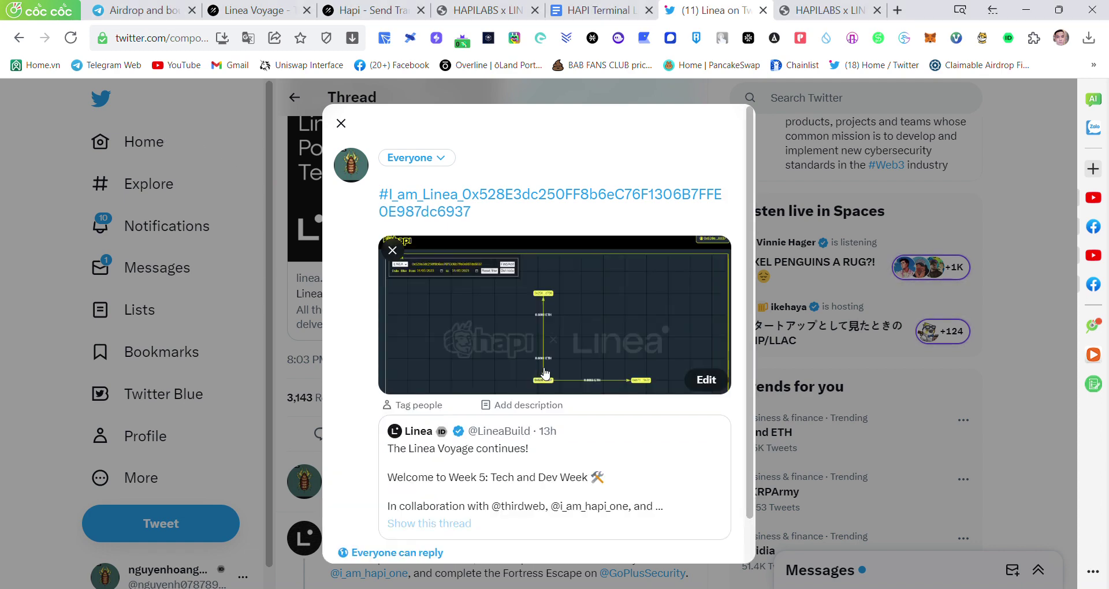
{"action": "scroll", "coordinate": [544, 375], "scroll_direction": "down", "scroll_amount": 1}
{"action": "left_click", "coordinate": [702, 542]}
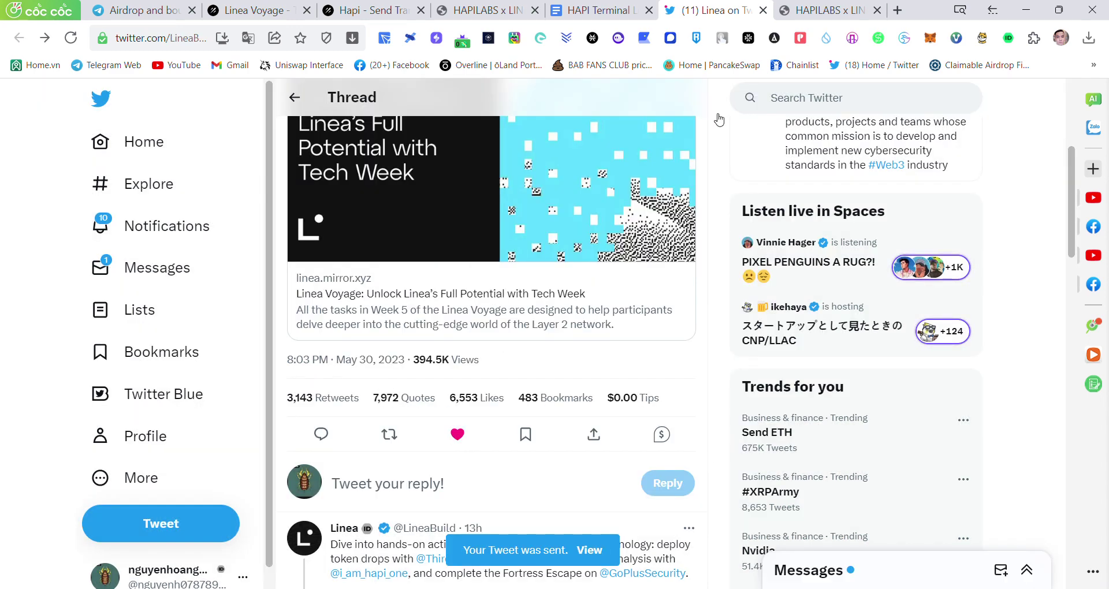
Check the rest of the tutorial's Step 5, and close all HAPI task pages to return to the Galxe campaign
{"action": "left_click", "coordinate": [621, 7]}
{"action": "scroll", "coordinate": [616, 317], "scroll_direction": "down", "scroll_amount": 5}
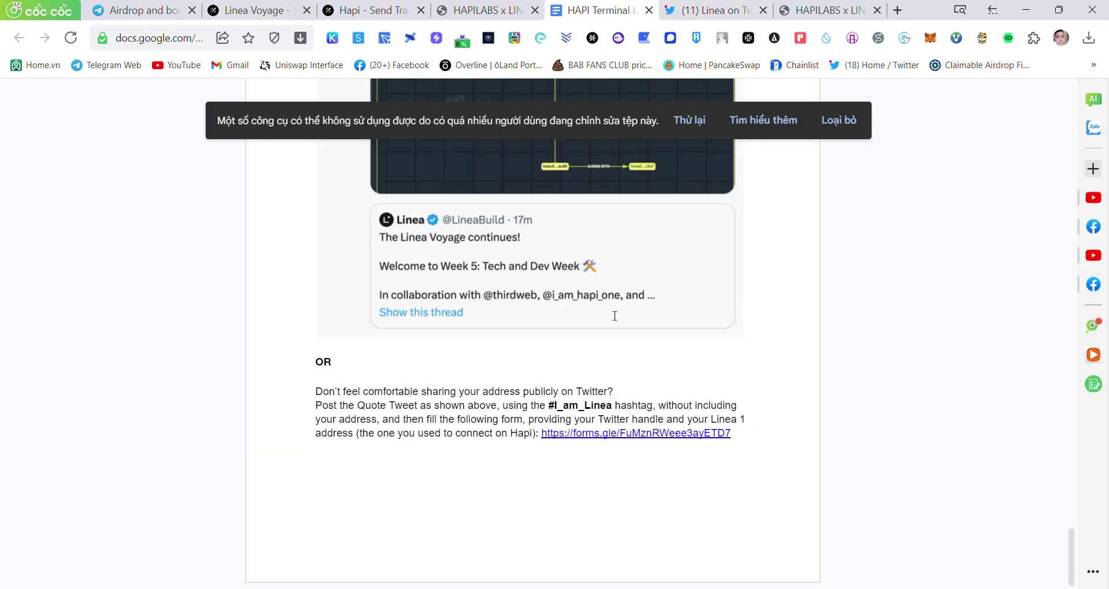
{"action": "left_click", "coordinate": [649, 10]}
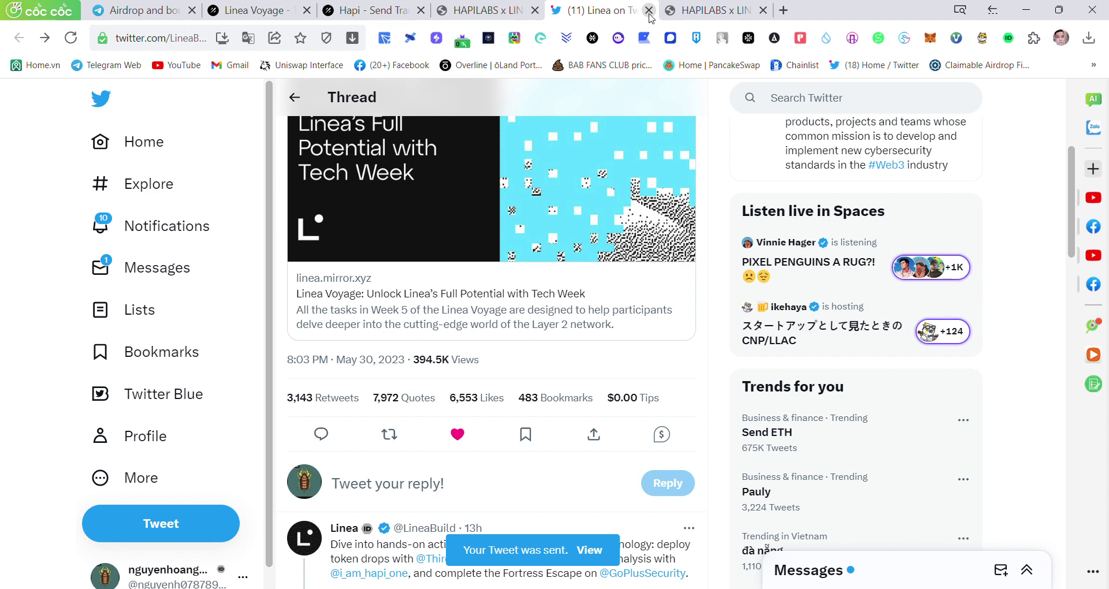
{"action": "left_click", "coordinate": [650, 11]}
{"action": "left_click", "coordinate": [650, 11]}
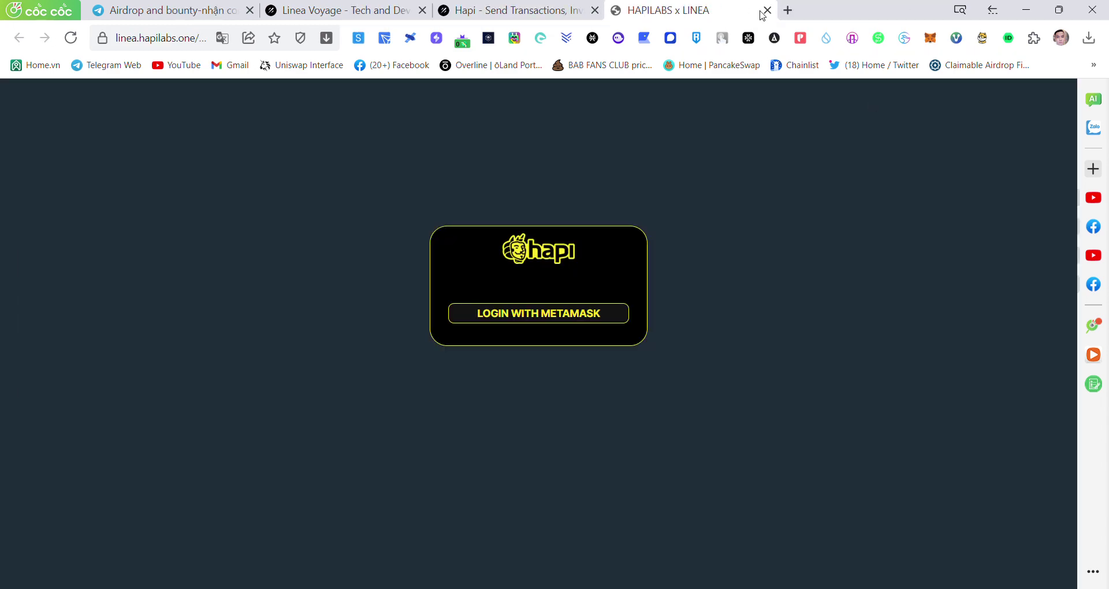
{"action": "left_click", "coordinate": [767, 11]}
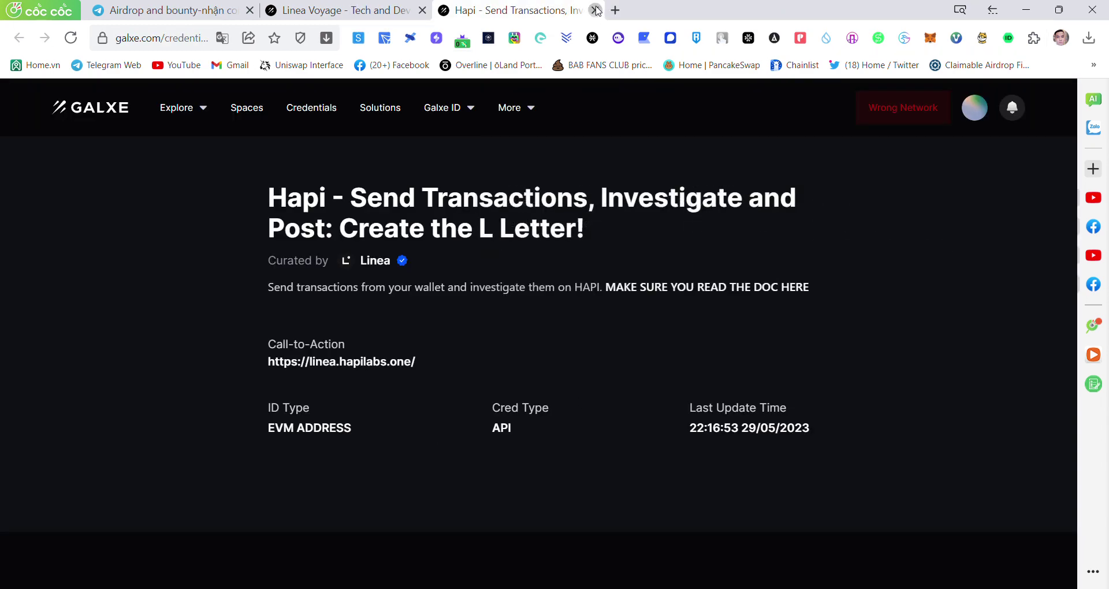
{"action": "left_click", "coordinate": [595, 10]}
Expand the campaign's 15-point group and open the details of the GoPlus Security Linea Fortress Escape task
{"action": "scroll", "coordinate": [626, 322], "scroll_direction": "down", "scroll_amount": 5}
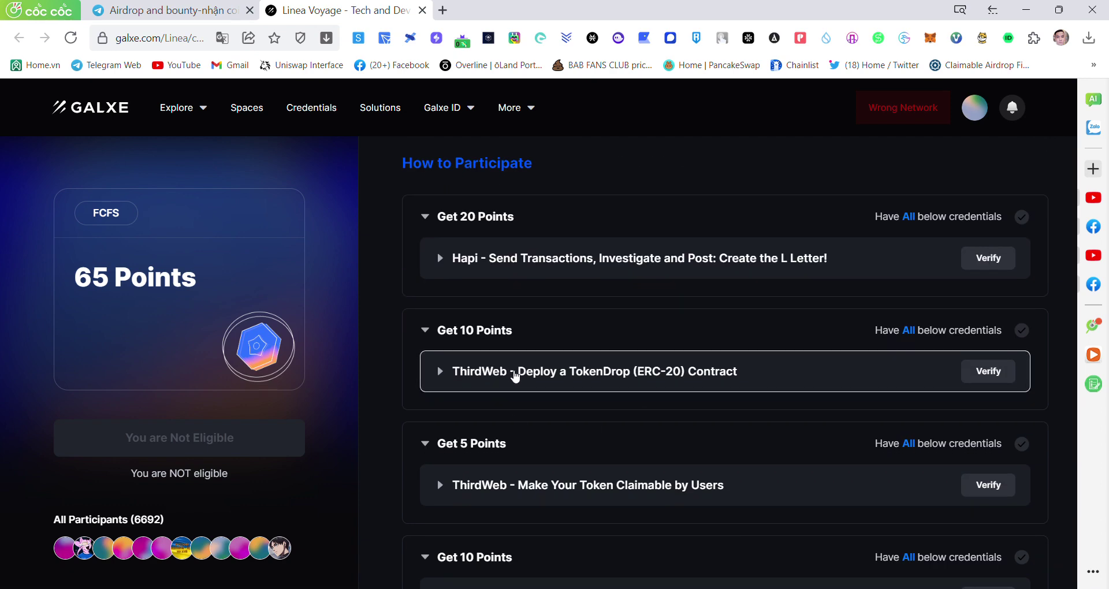
{"action": "scroll", "coordinate": [514, 372], "scroll_direction": "down", "scroll_amount": 5}
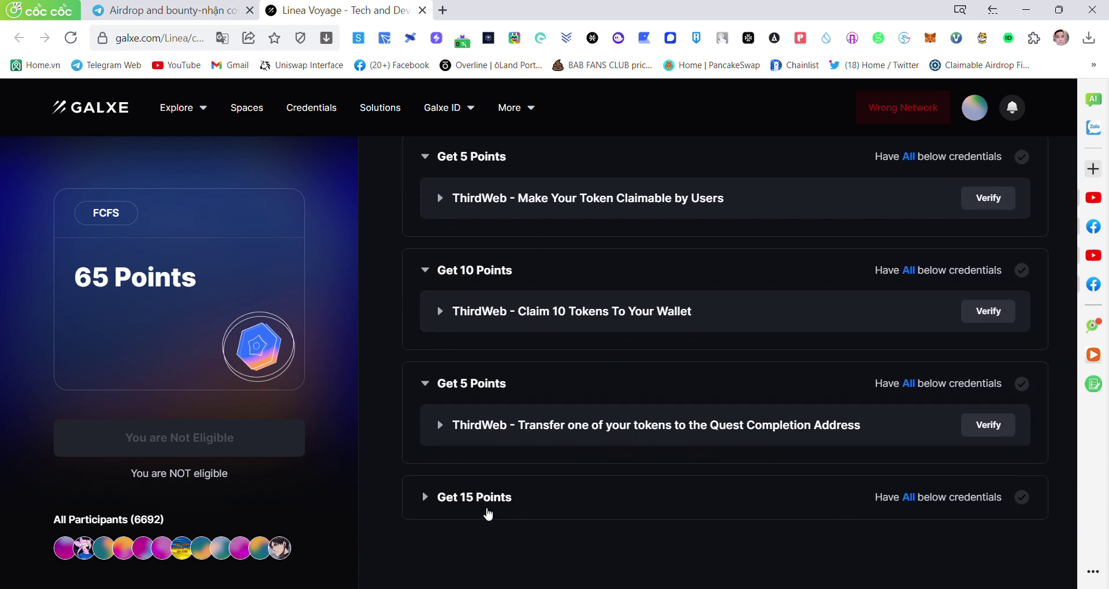
{"action": "left_click", "coordinate": [485, 498]}
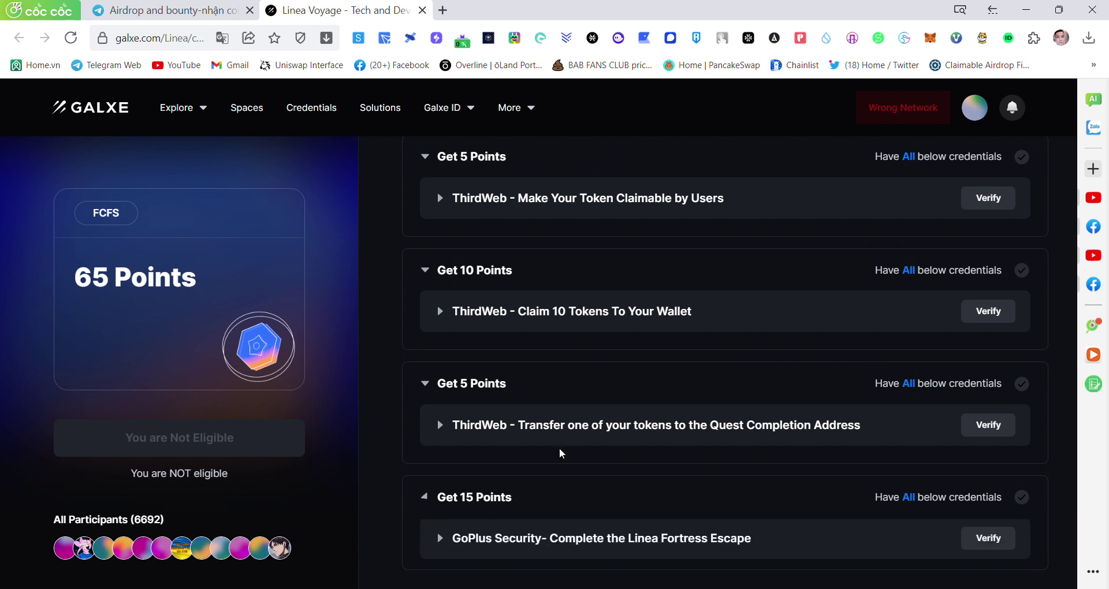
{"action": "scroll", "coordinate": [560, 451], "scroll_direction": "down", "scroll_amount": 1}
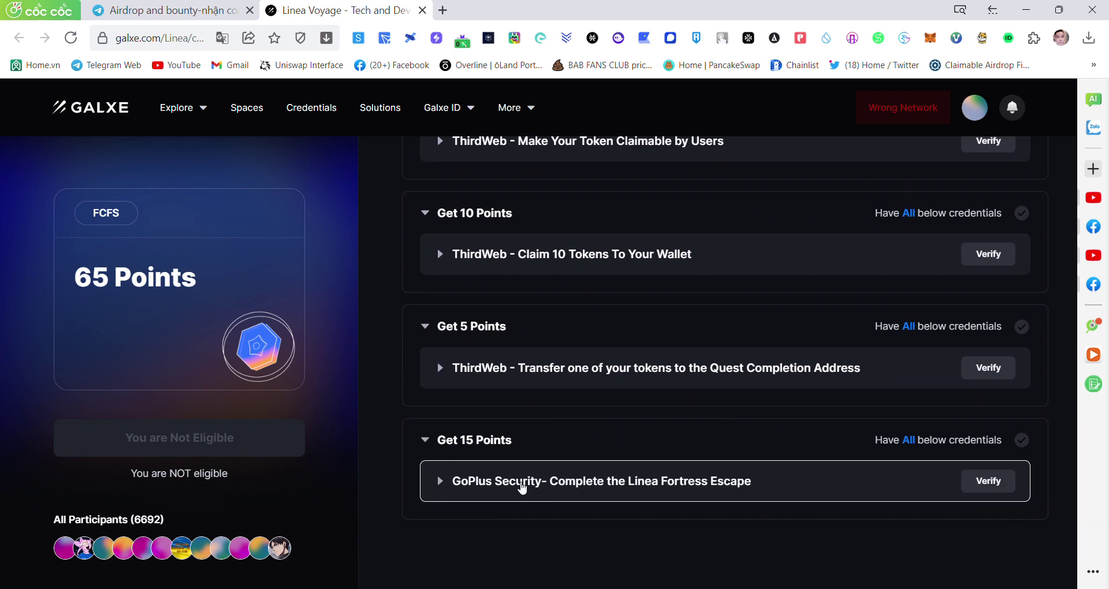
{"action": "left_click", "coordinate": [522, 488]}
{"action": "left_click", "coordinate": [462, 566]}
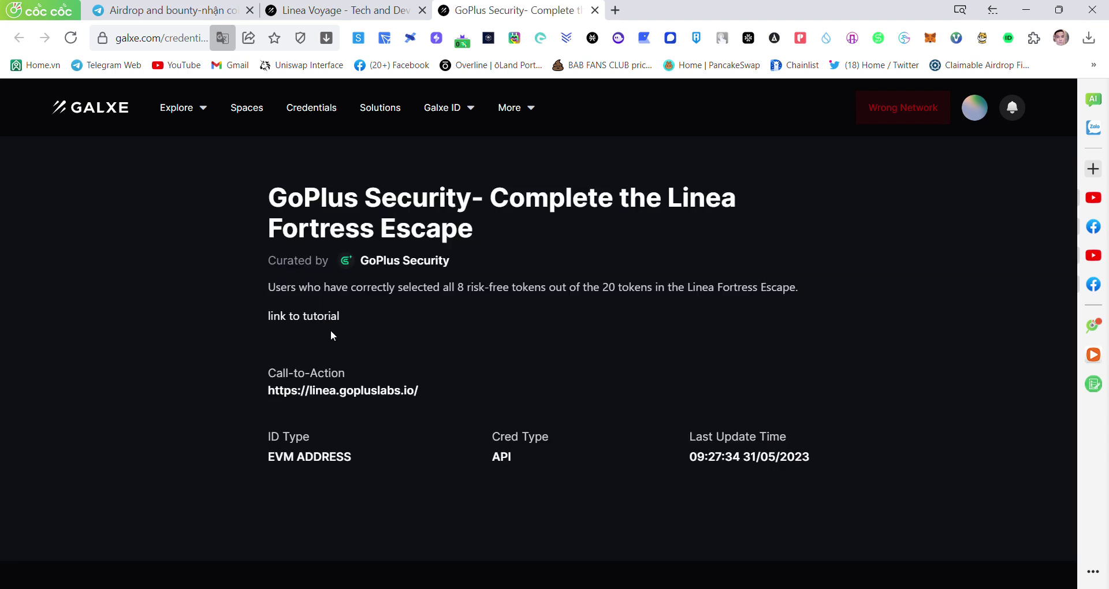
Open the linea.gopluslabs.io site and the task's linked tutorial, accepting the risk warning, and read its introduction
{"action": "left_click", "coordinate": [381, 392]}
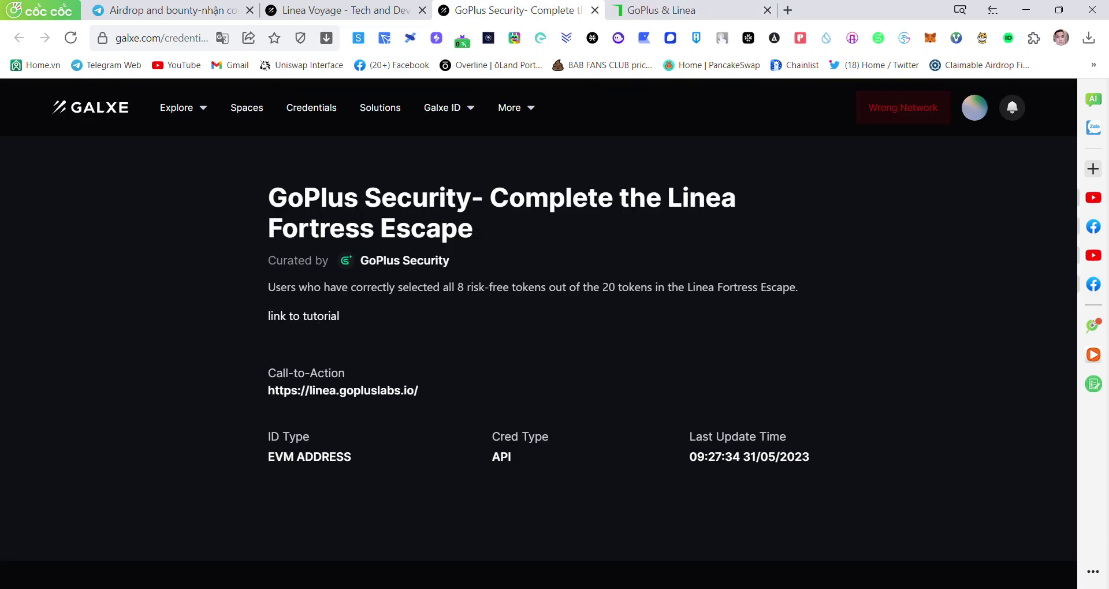
{"action": "left_click", "coordinate": [301, 319]}
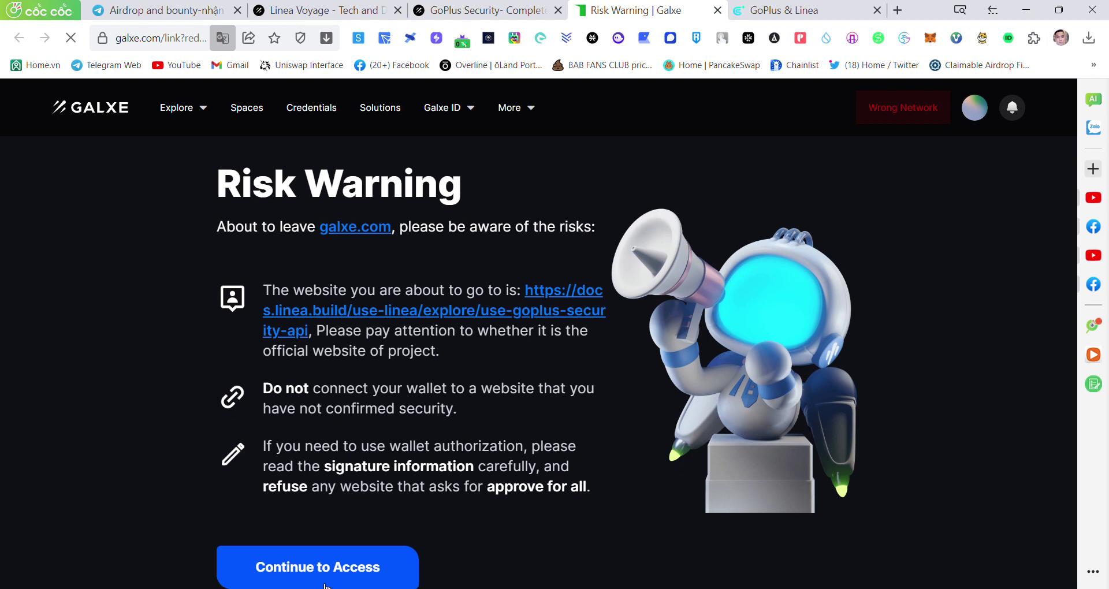
{"action": "left_click", "coordinate": [318, 581]}
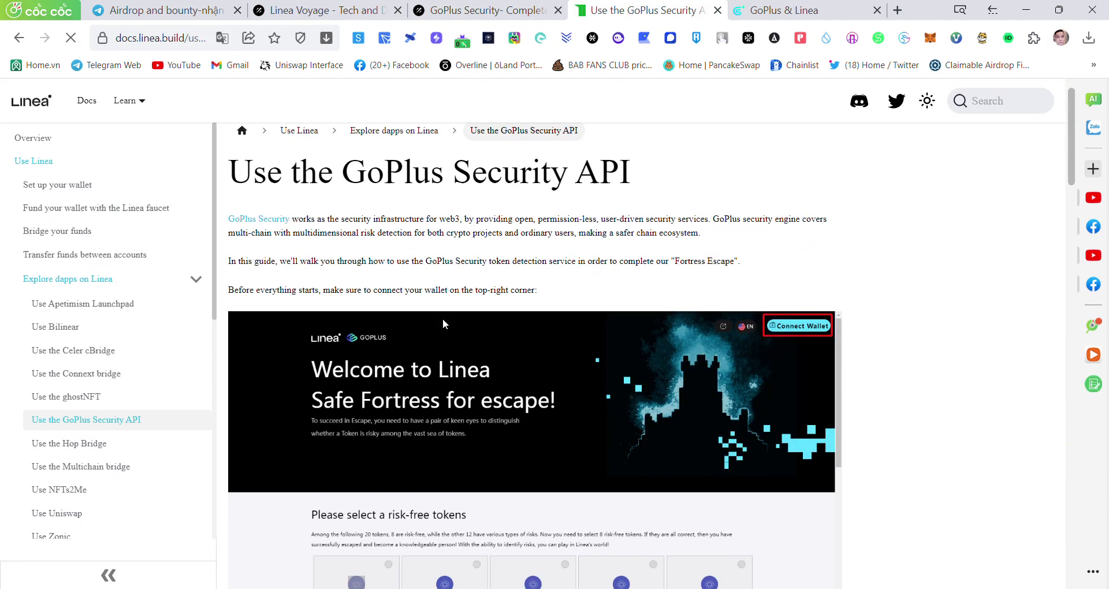
{"action": "scroll", "coordinate": [443, 318], "scroll_direction": "down", "scroll_amount": 3}
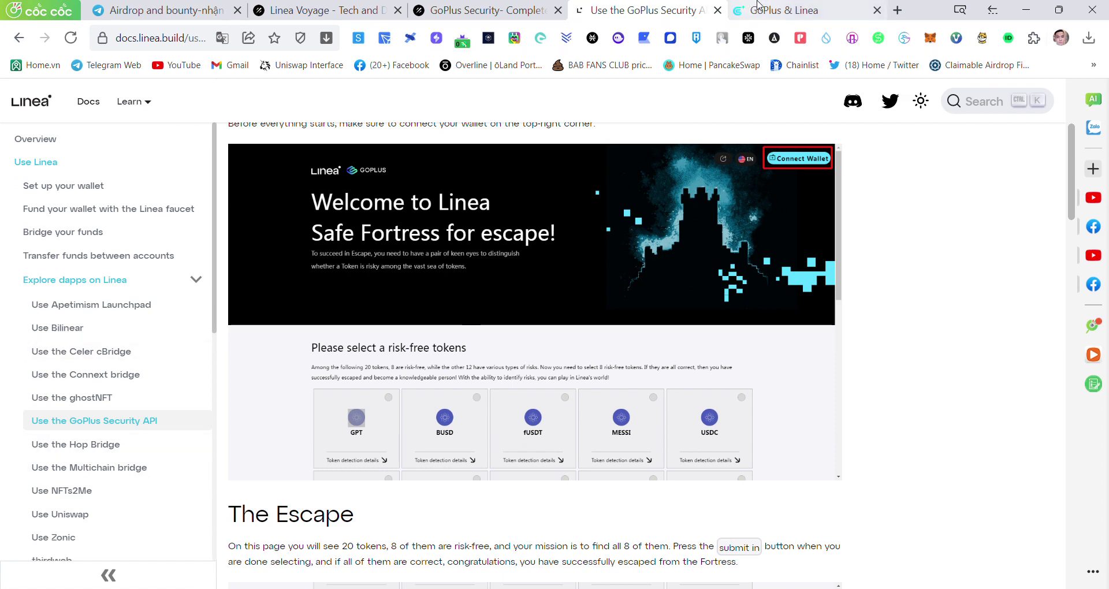
Connect the MetaMask wallet to the GoPlus Linea Fortress Escape site
{"action": "left_click", "coordinate": [759, 4]}
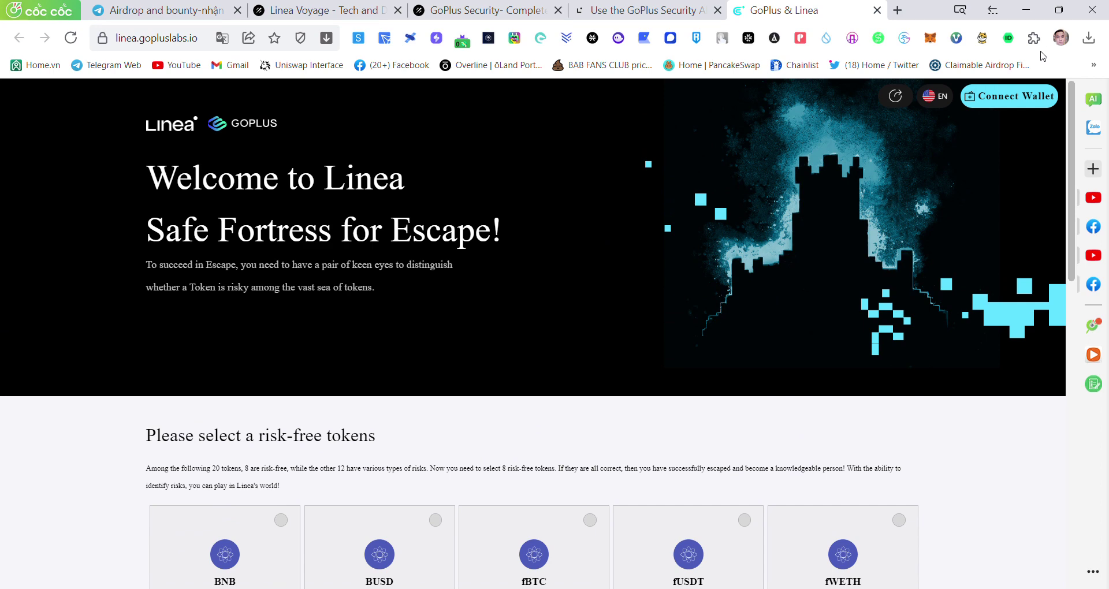
{"action": "left_click", "coordinate": [1009, 96]}
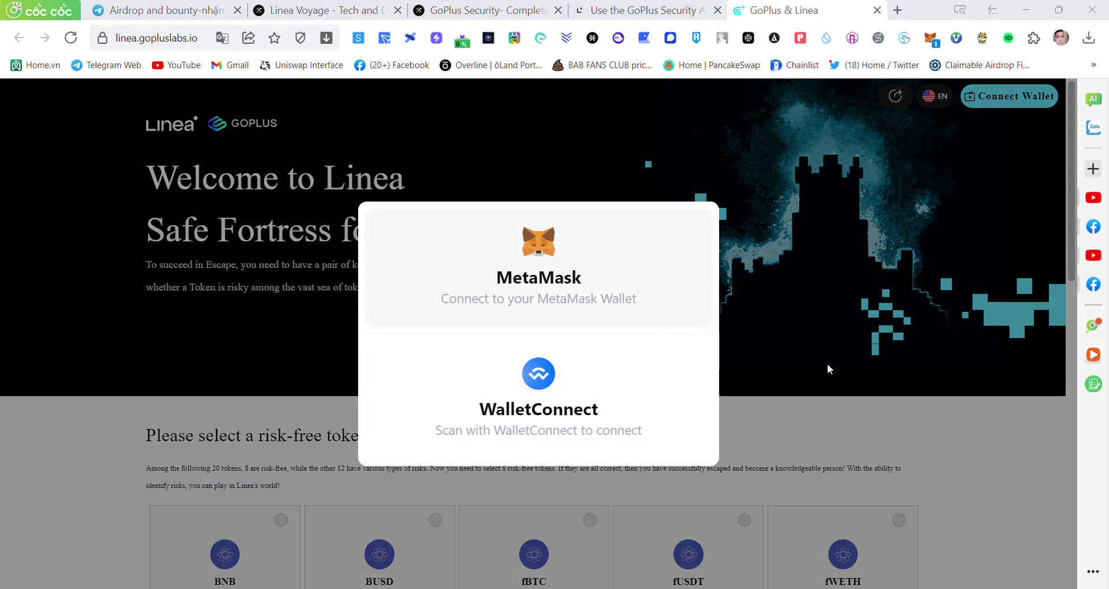
{"action": "left_click", "coordinate": [1060, 413]}
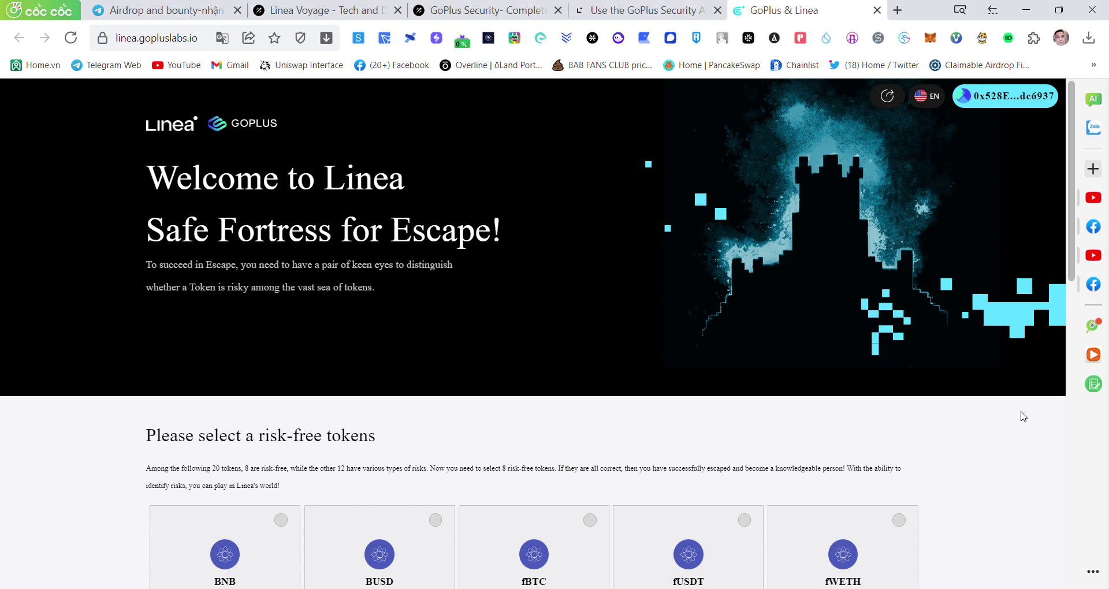
Check the security detection reports of the first-row BNB and BUSD tokens, and select BNB as risk-free
{"action": "scroll", "coordinate": [183, 217], "scroll_direction": "down", "scroll_amount": 8}
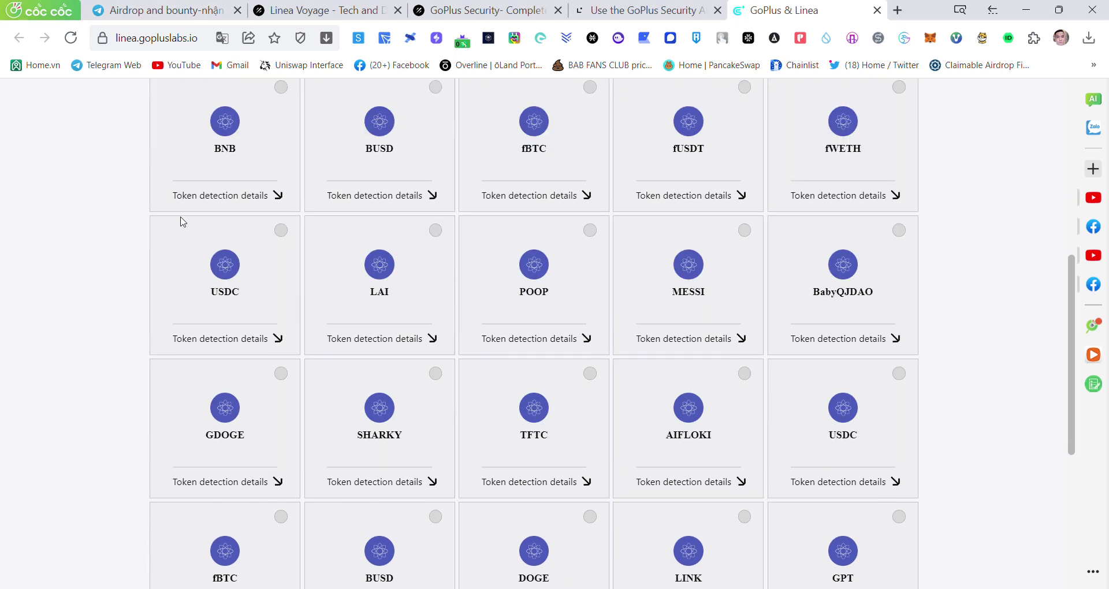
{"action": "scroll", "coordinate": [245, 225], "scroll_direction": "up", "scroll_amount": 1}
{"action": "left_click", "coordinate": [246, 269]}
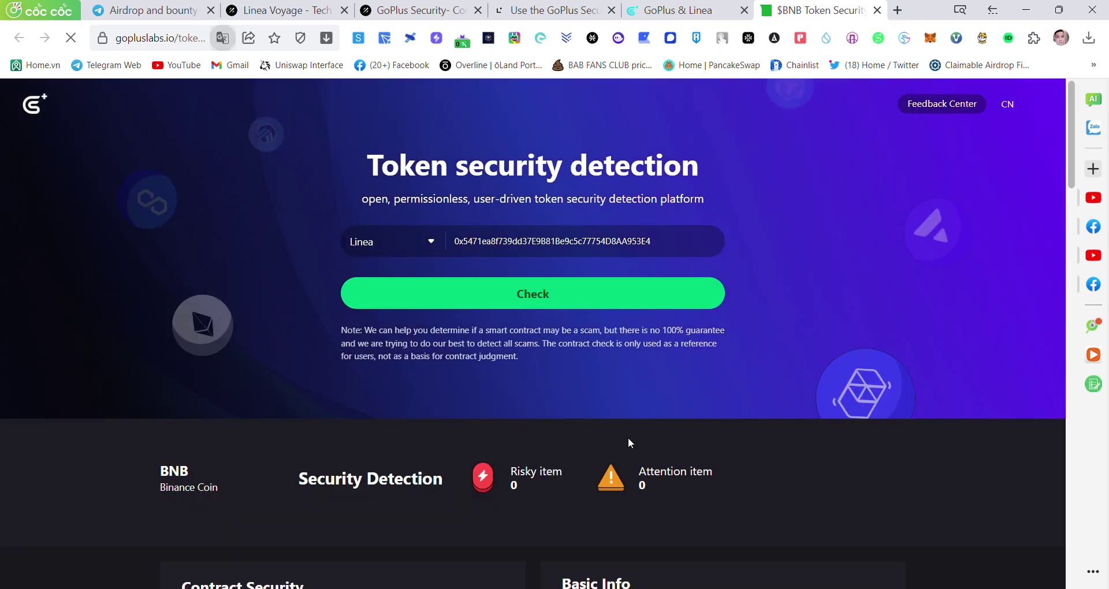
{"action": "left_click_drag", "start_coordinate": [519, 483], "coordinate": [722, 515]}
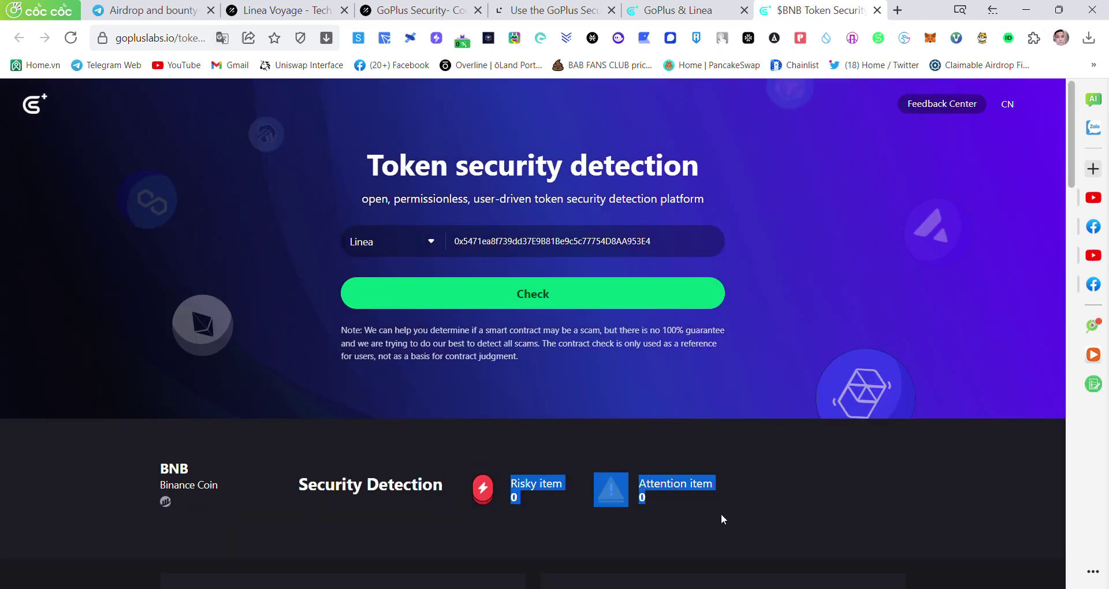
{"action": "left_click", "coordinate": [876, 11]}
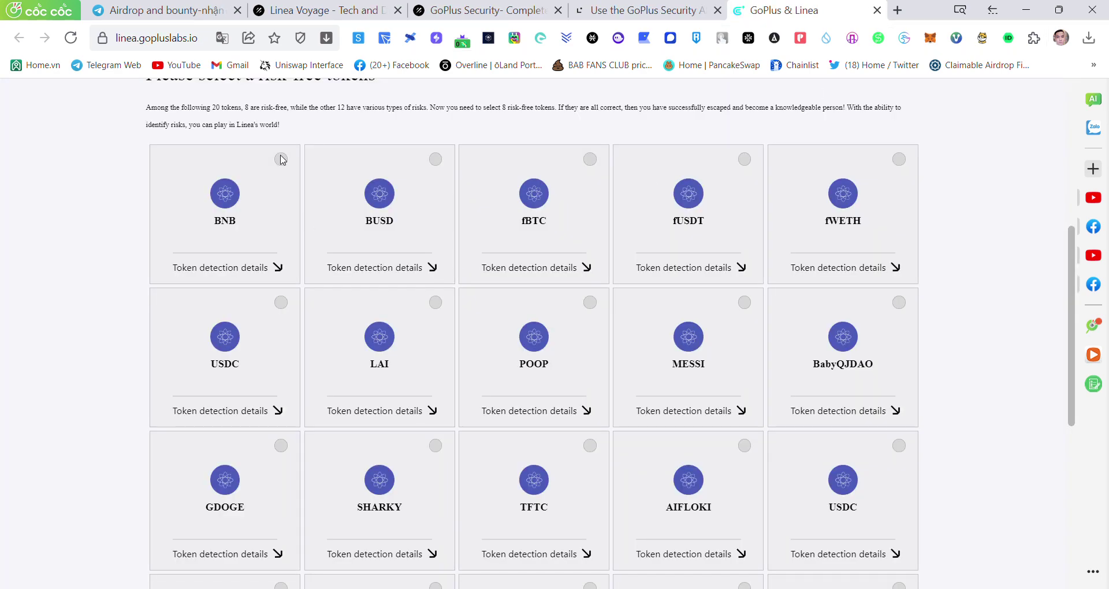
{"action": "left_click", "coordinate": [431, 267]}
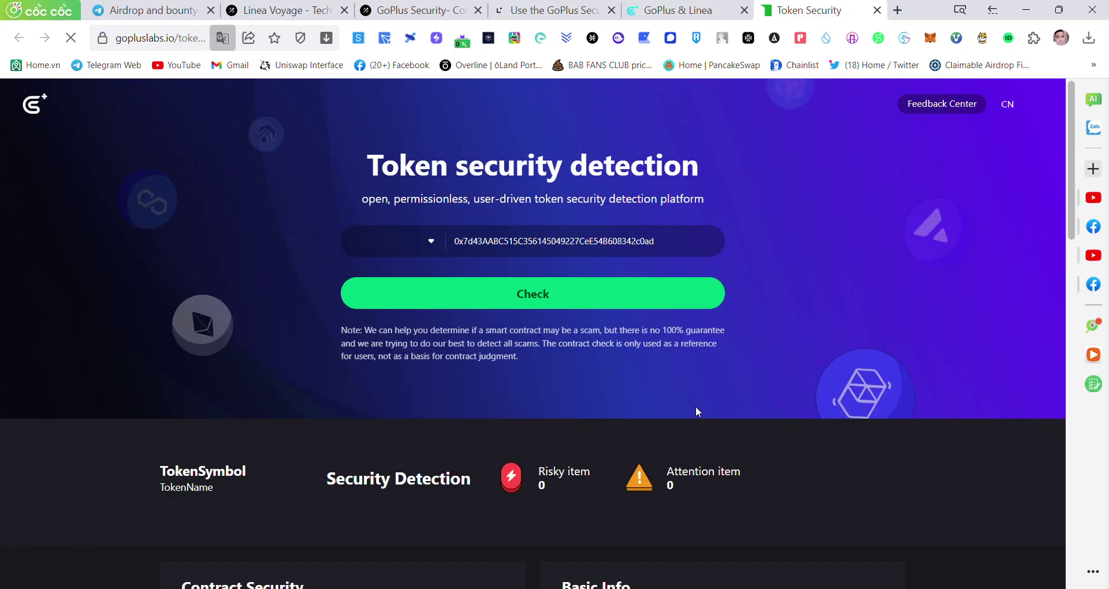
{"action": "key", "text": "ctrl+w"}
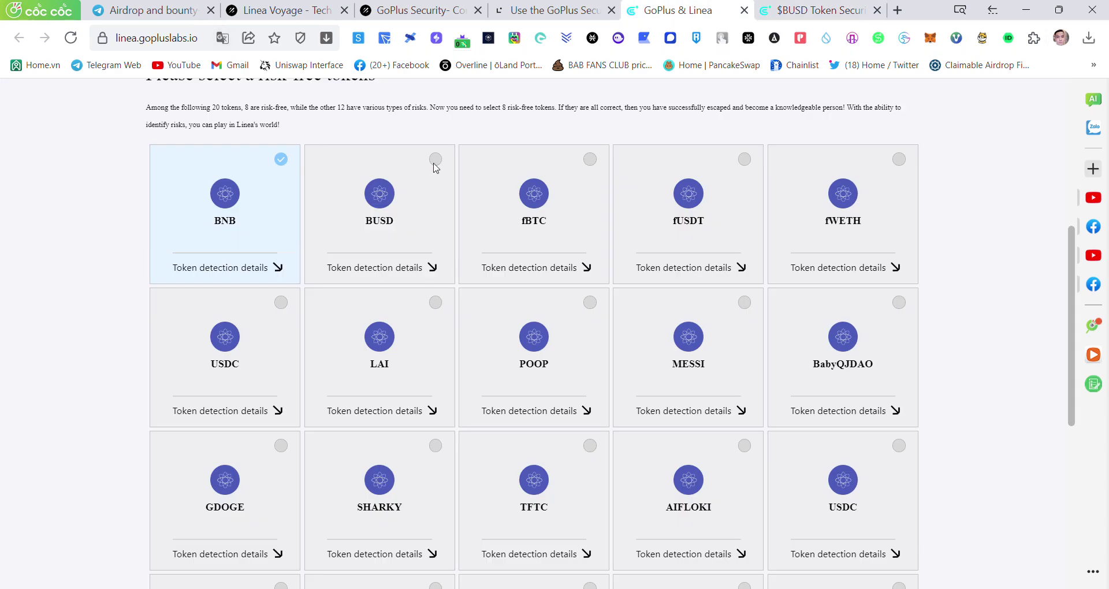
Select first-row BUSD and fBTC as risk-free tokens, checking the detection reports of fBTC and fUSDT
{"action": "left_click", "coordinate": [554, 268]}
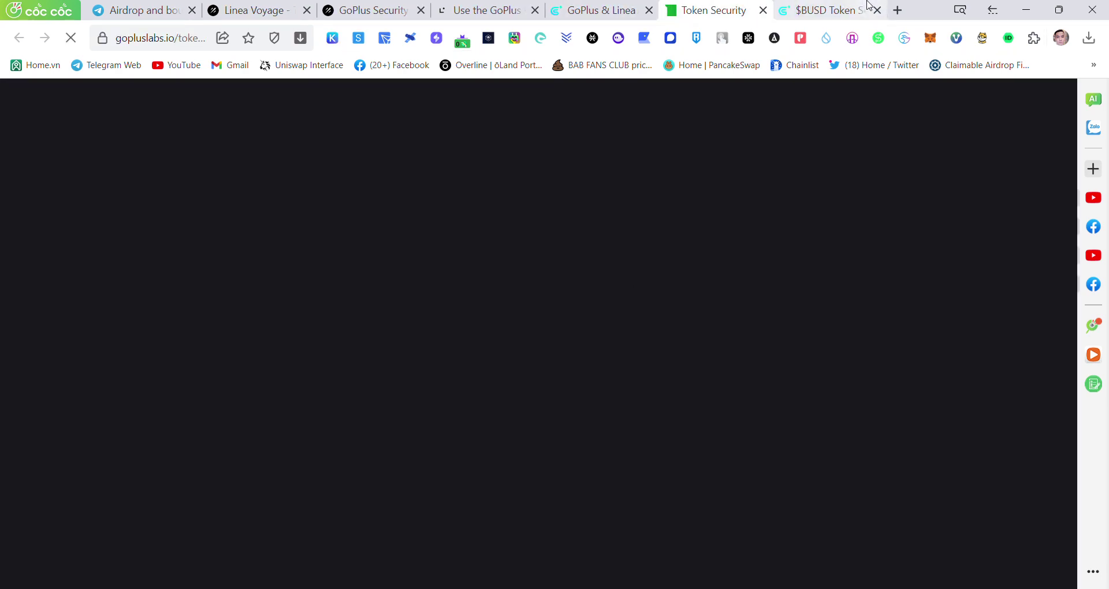
{"action": "key", "text": "ctrl+w"}
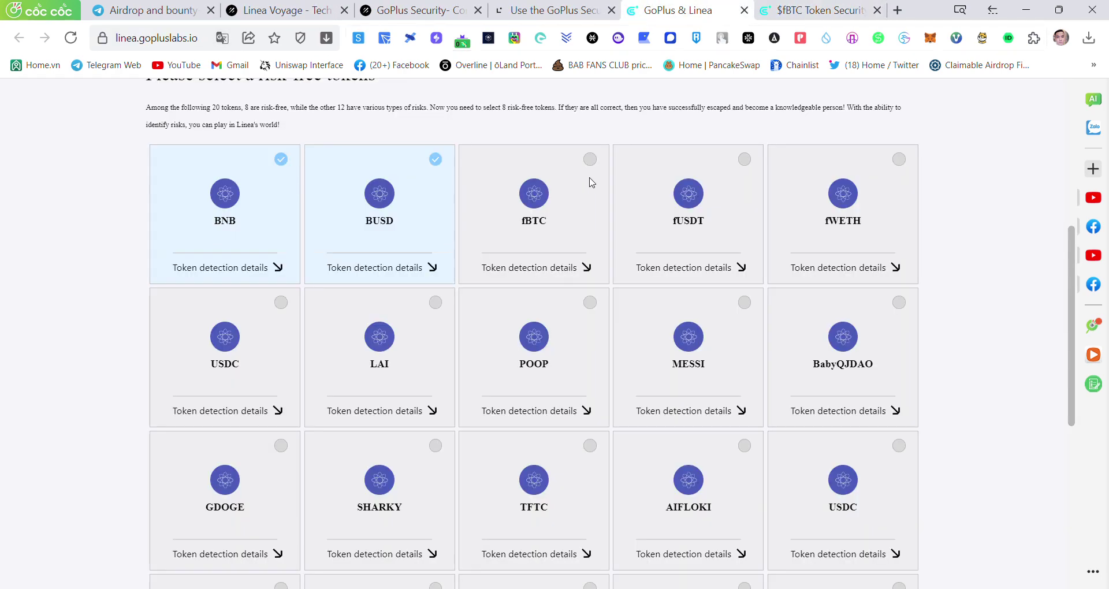
{"action": "left_click", "coordinate": [737, 260]}
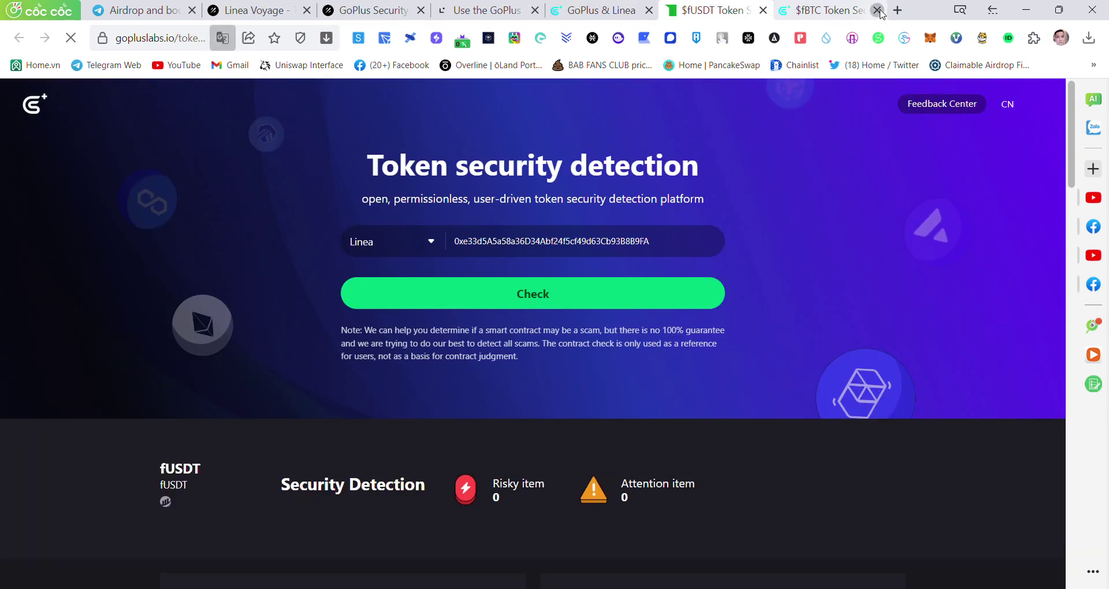
{"action": "left_click", "coordinate": [880, 10]}
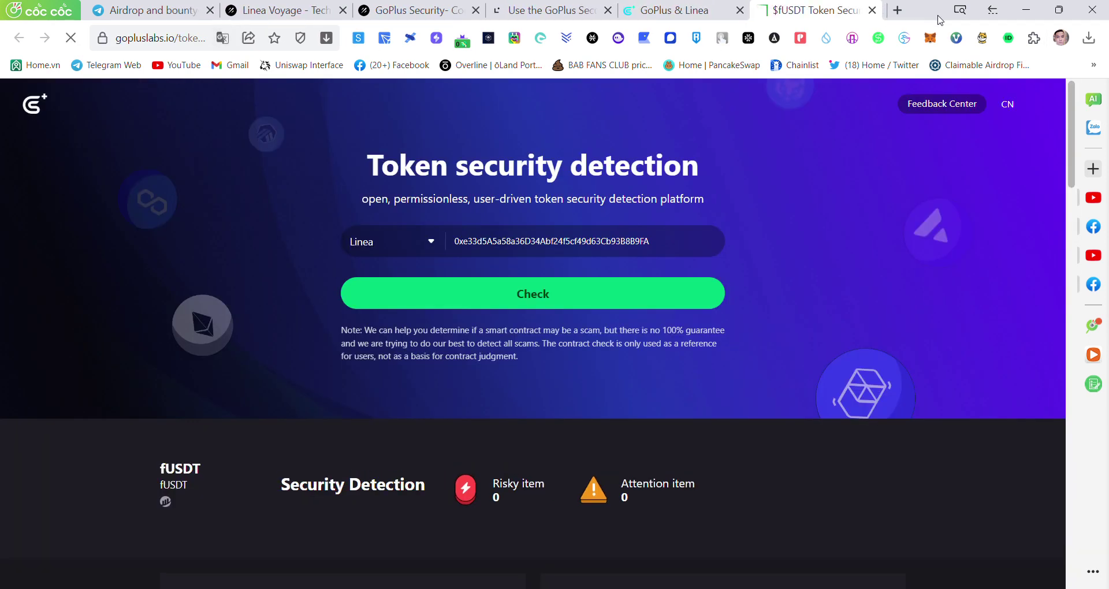
{"action": "left_click", "coordinate": [688, 10]}
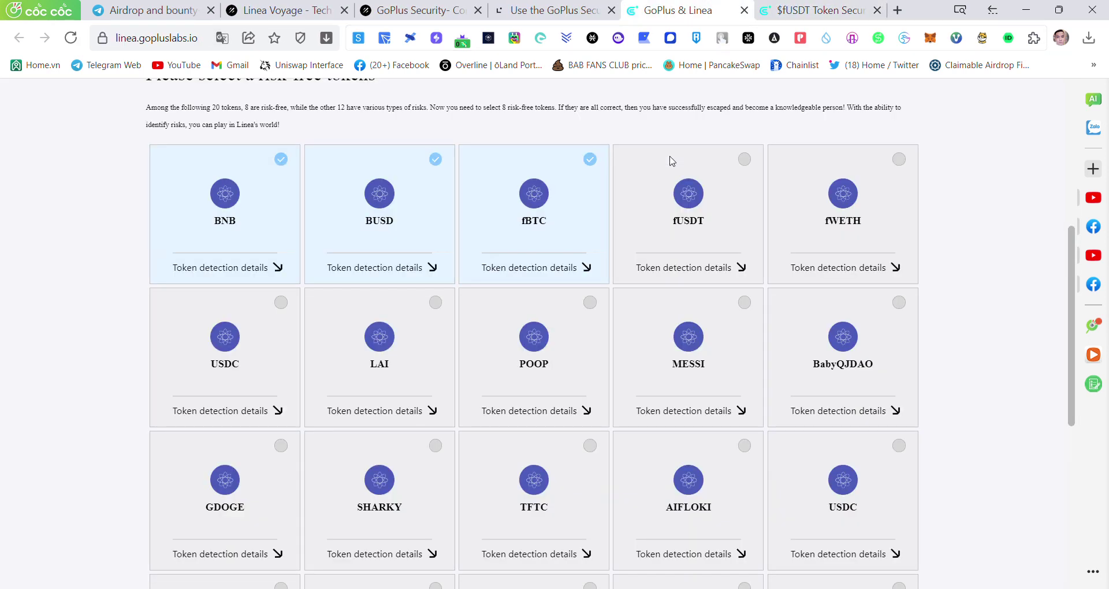
Check fWETH's detection report, and select fUSDT and fWETH as risk-free tokens
{"action": "left_click", "coordinate": [877, 265]}
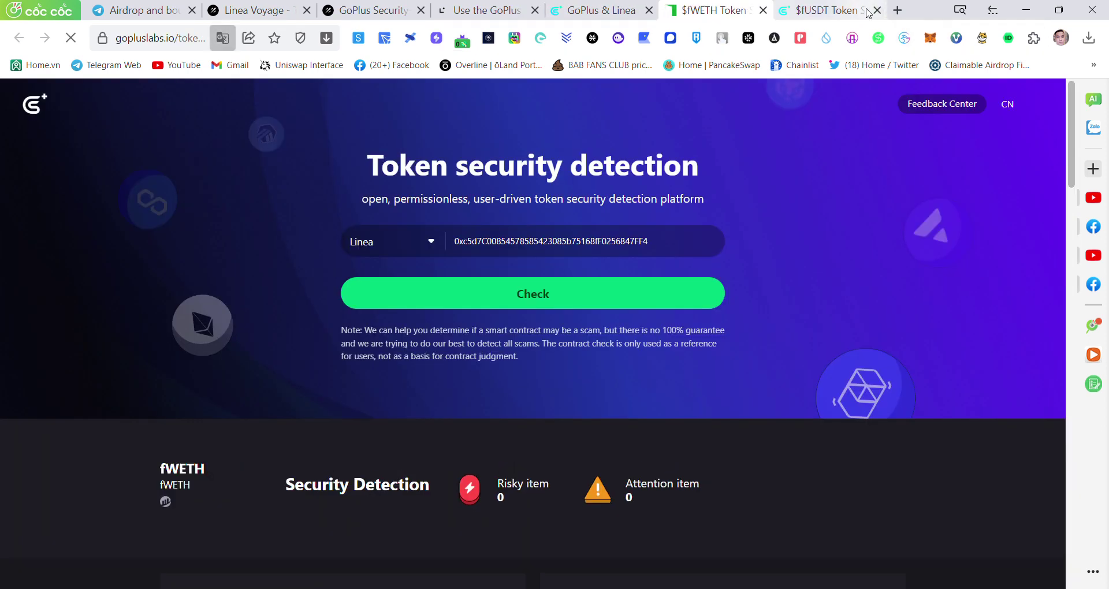
{"action": "left_click", "coordinate": [878, 10]}
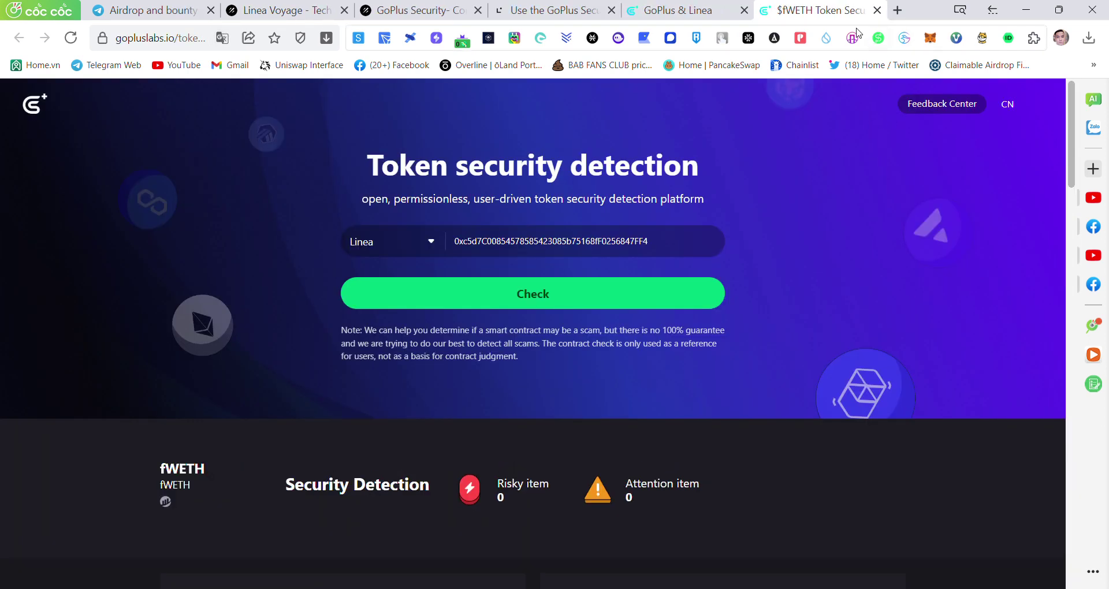
{"action": "left_click", "coordinate": [681, 10]}
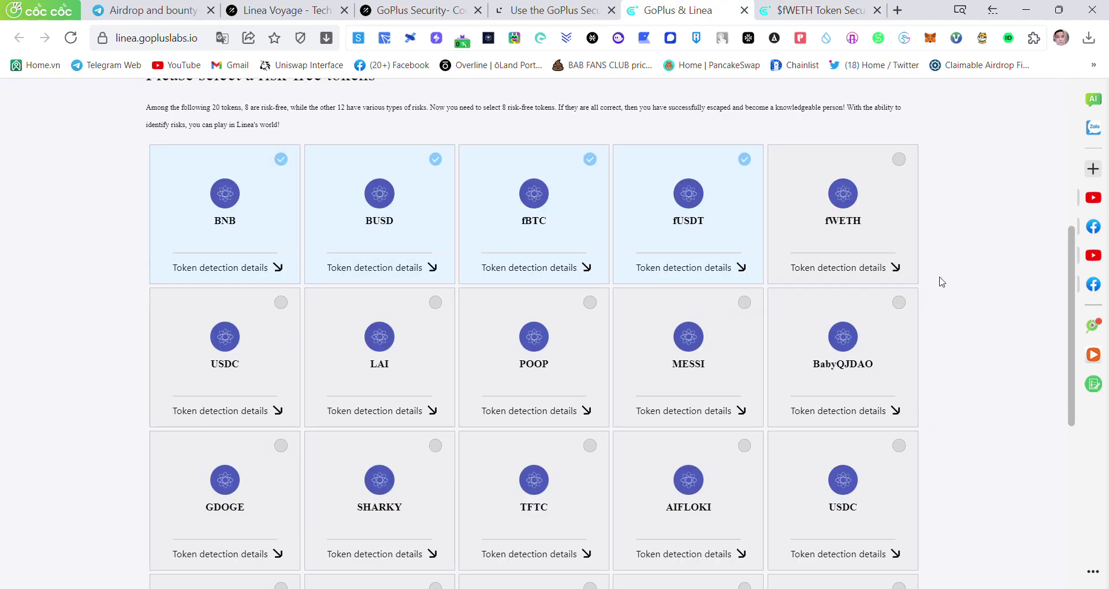
{"action": "left_click", "coordinate": [902, 163]}
Examine the second-row USDC token's detection report for risky and attention items, and close the open report pages
{"action": "scroll", "coordinate": [601, 291], "scroll_direction": "down", "scroll_amount": 2}
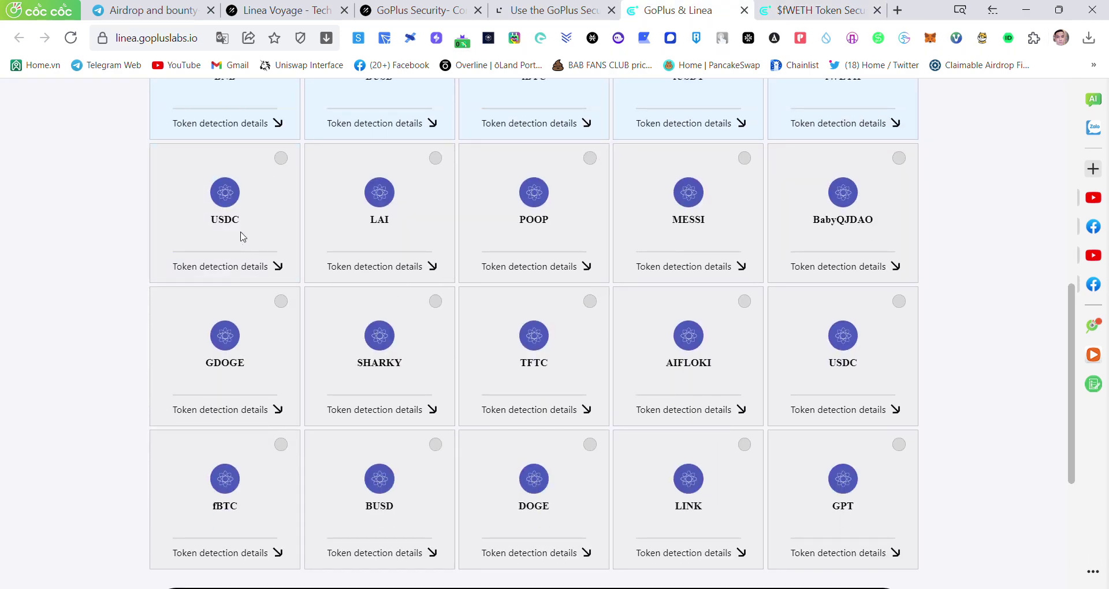
{"action": "left_click", "coordinate": [265, 268]}
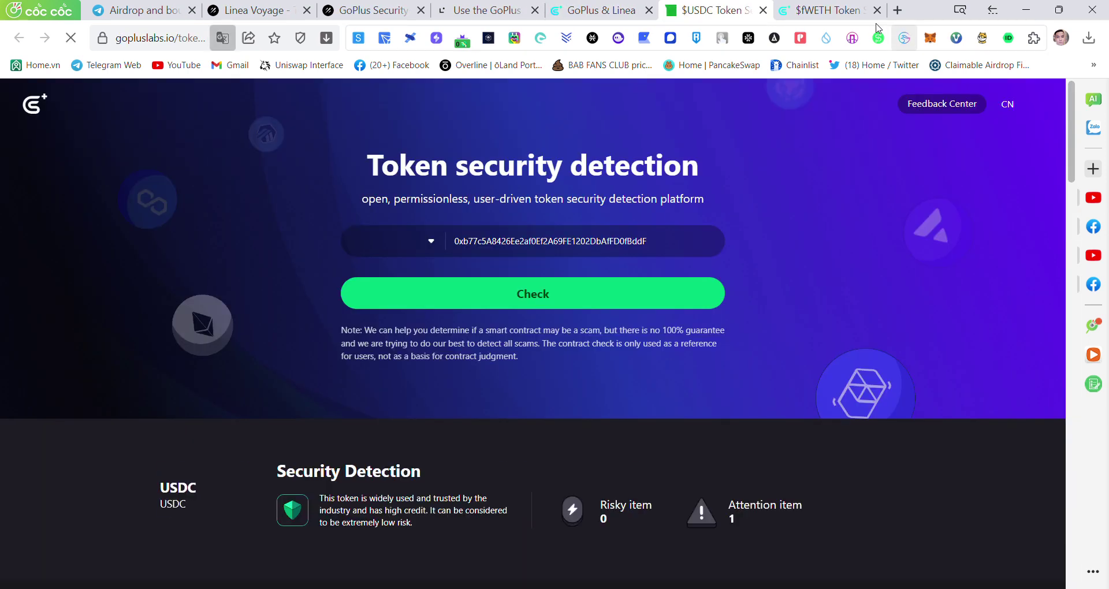
{"action": "left_click", "coordinate": [878, 9]}
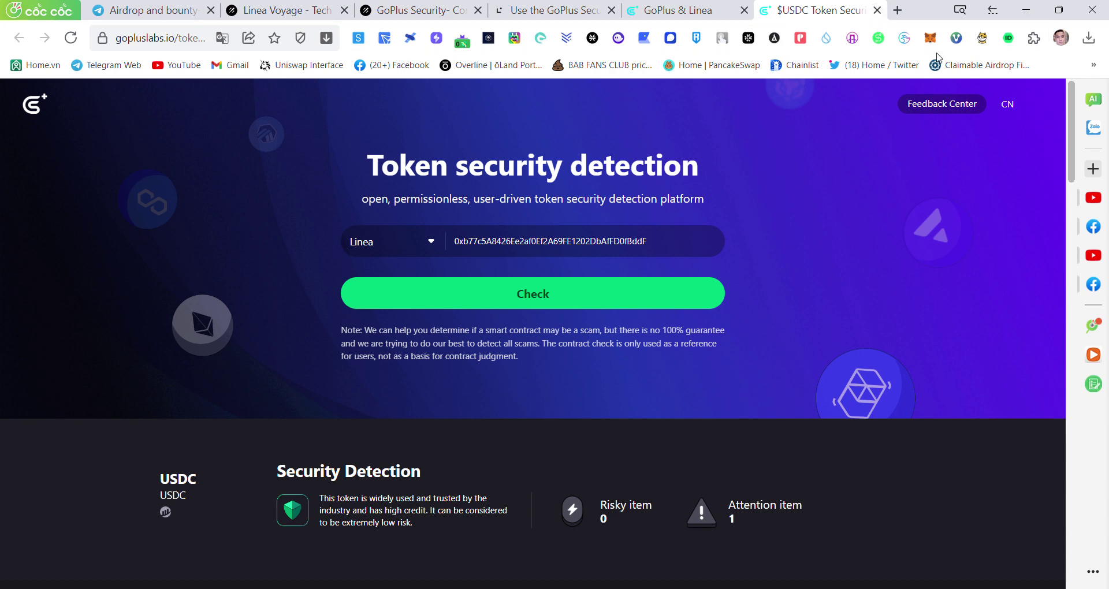
{"action": "left_click", "coordinate": [877, 10]}
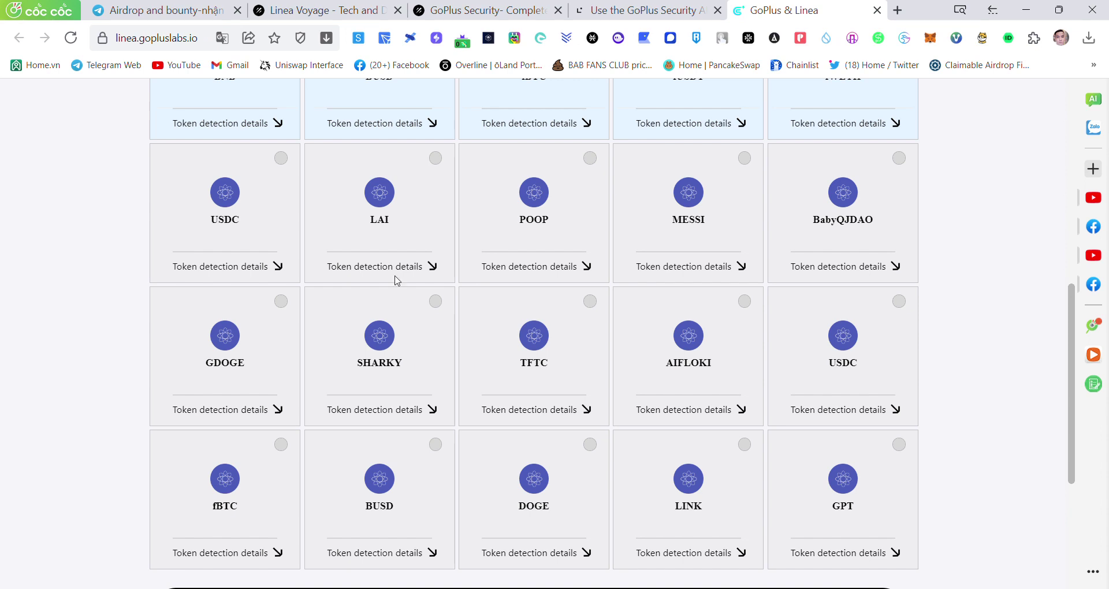
Check the detection reports of LAI and POOP, and select LAI as a risk-free token
{"action": "left_click", "coordinate": [396, 280]}
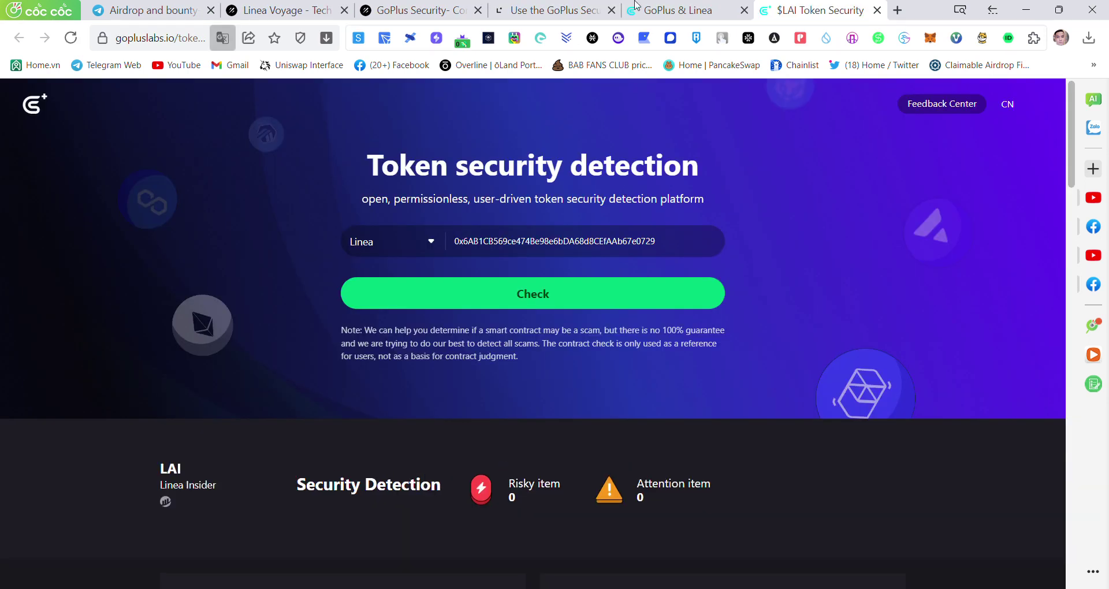
{"action": "left_click", "coordinate": [636, 7]}
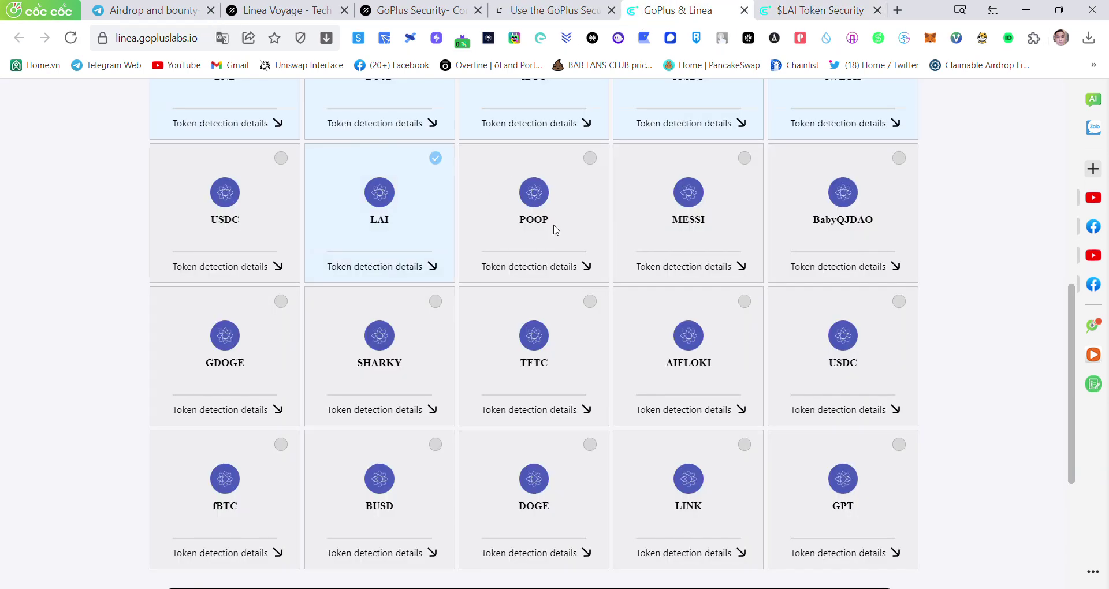
{"action": "left_click", "coordinate": [583, 265]}
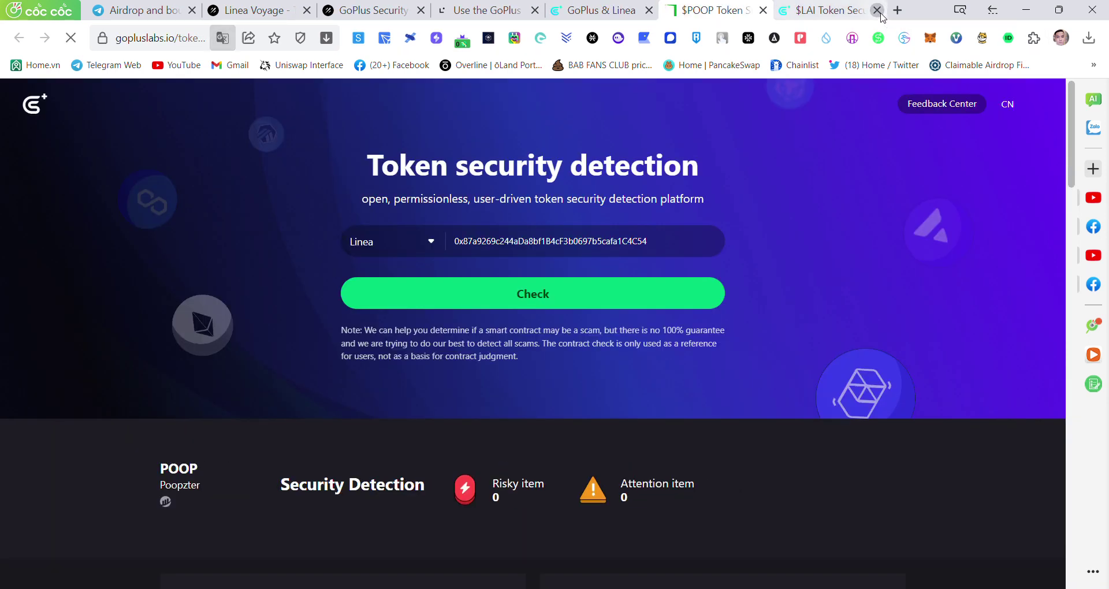
{"action": "left_click", "coordinate": [877, 10]}
{"action": "left_click", "coordinate": [671, 10]}
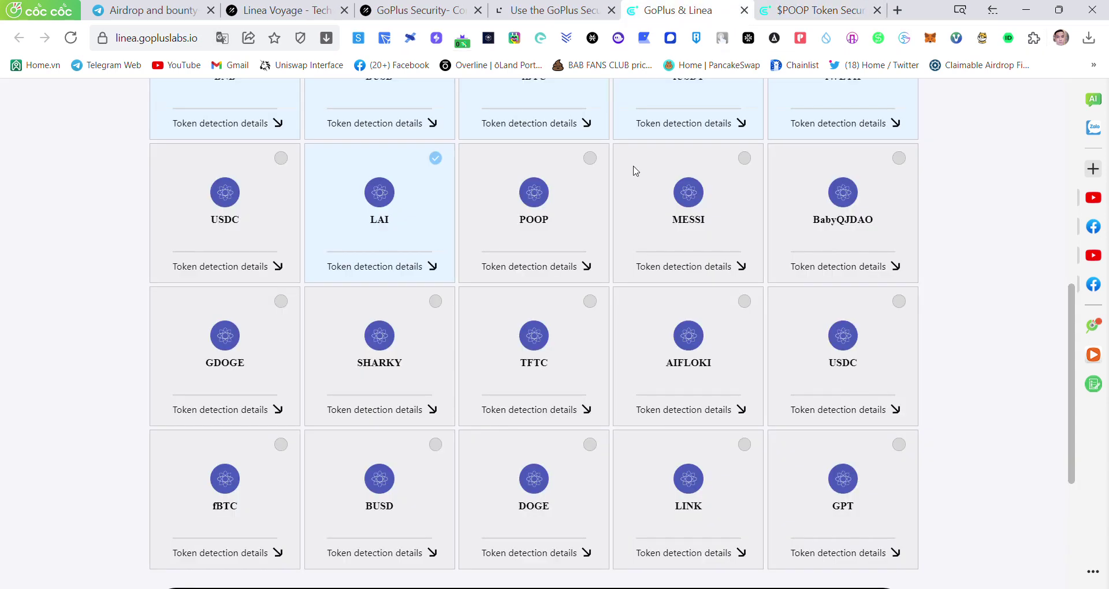
Select POOP as a risk-free token, and check the detection reports of MESSI and BabyQJDAO
{"action": "left_click", "coordinate": [736, 265]}
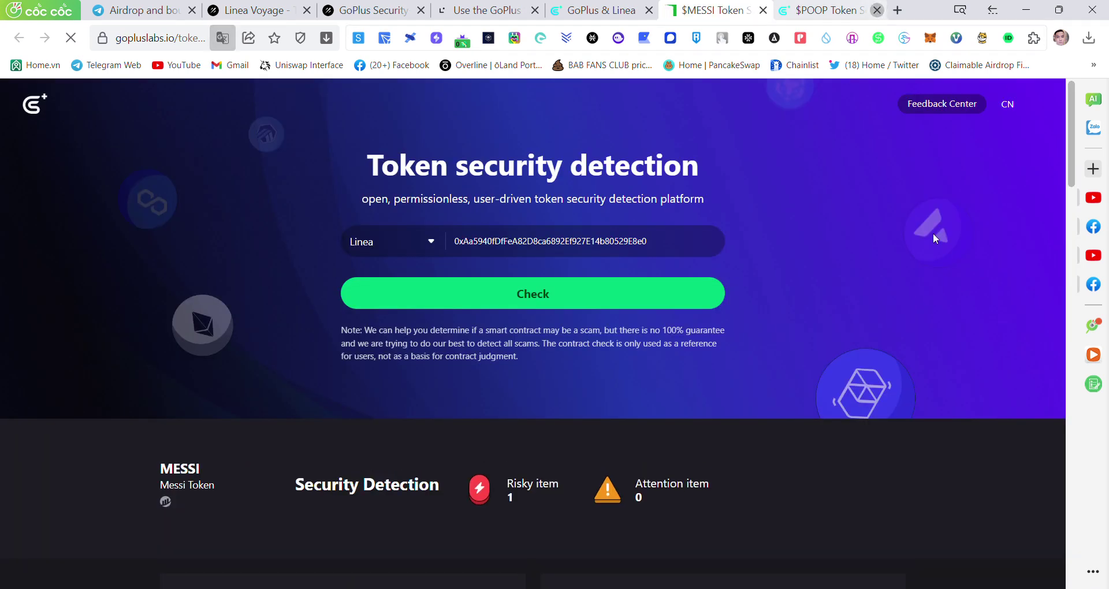
{"action": "left_click", "coordinate": [877, 10]}
{"action": "left_click", "coordinate": [693, 4]}
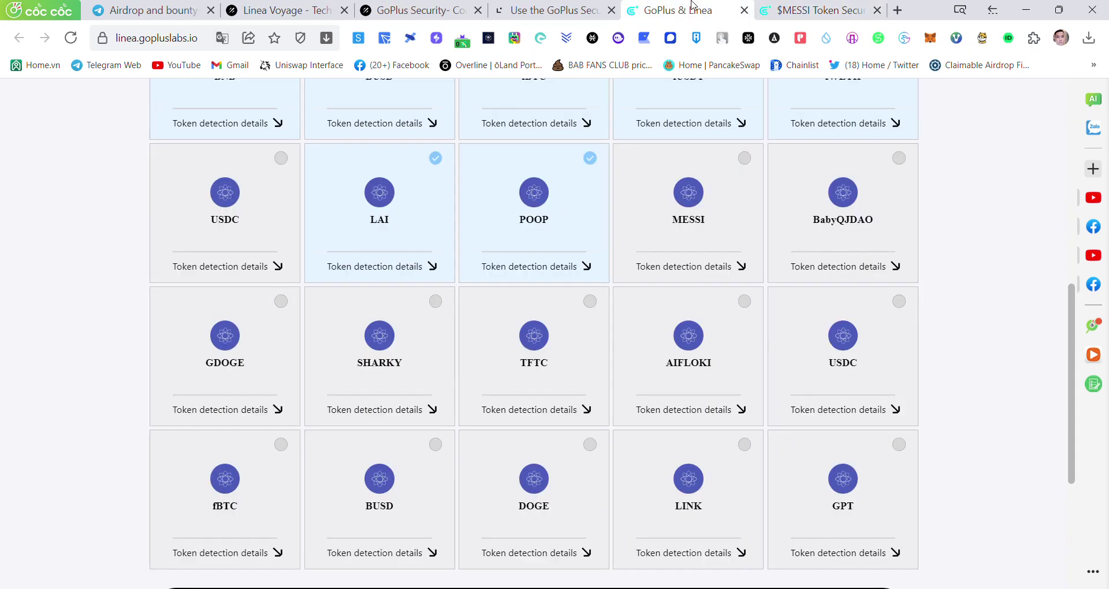
{"action": "left_click", "coordinate": [896, 267]}
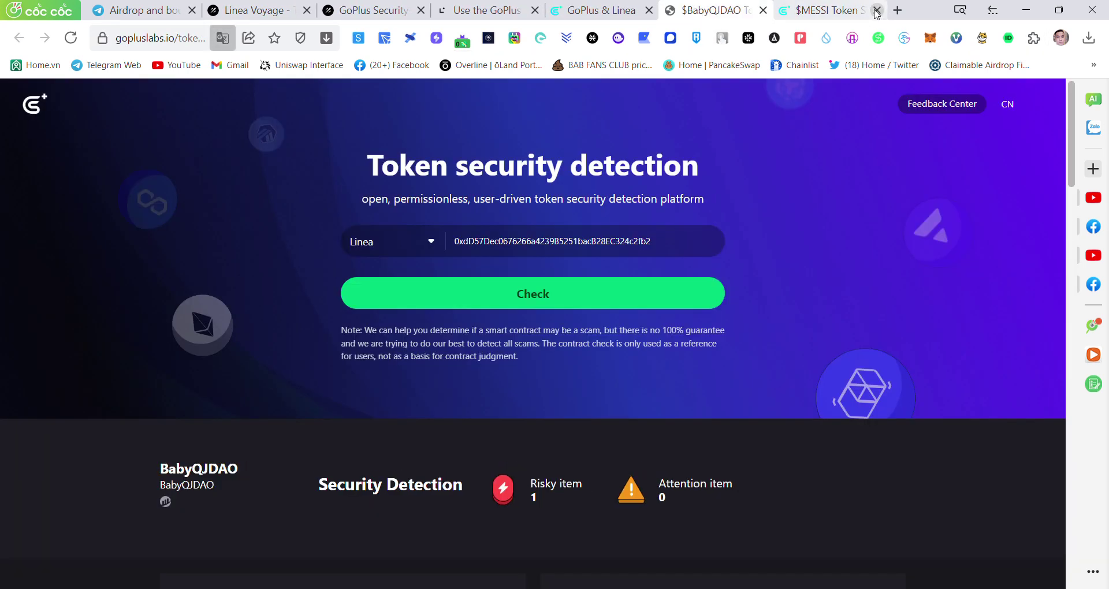
{"action": "left_click", "coordinate": [877, 10]}
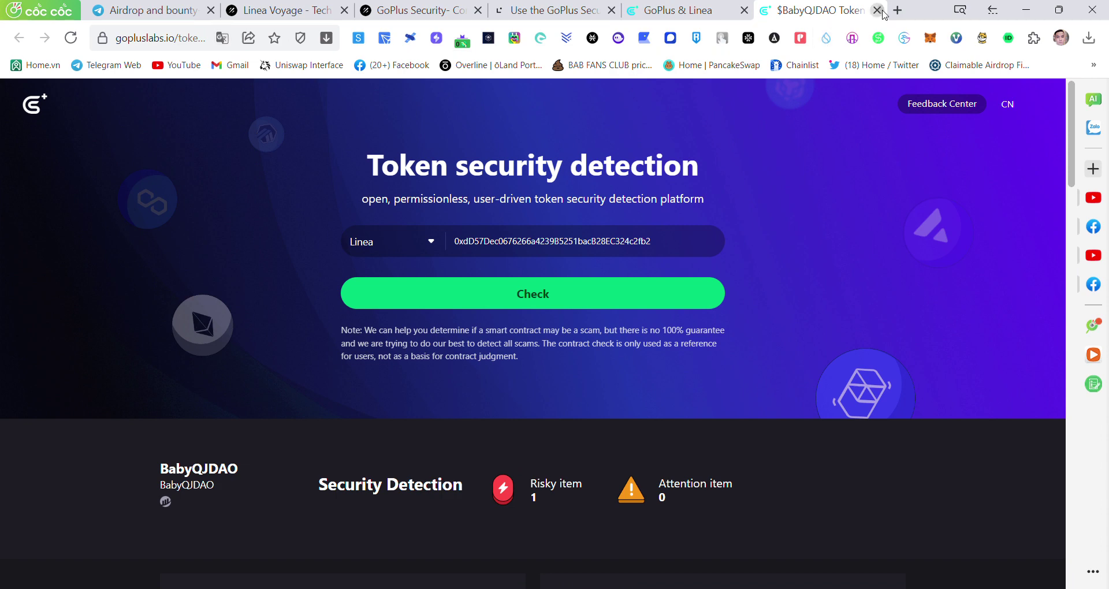
{"action": "left_click", "coordinate": [877, 10]}
Examine the detection reports of GDOGE, SHARKY and TFTC for risky and attention items, closing each one
{"action": "scroll", "coordinate": [535, 293], "scroll_direction": "down", "scroll_amount": 2}
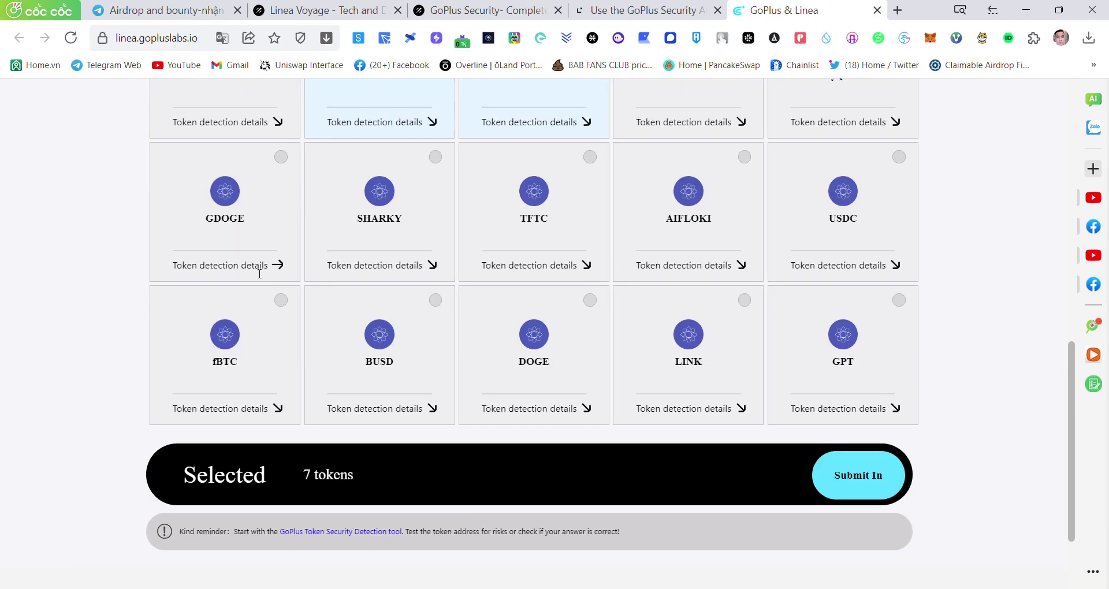
{"action": "left_click", "coordinate": [260, 270]}
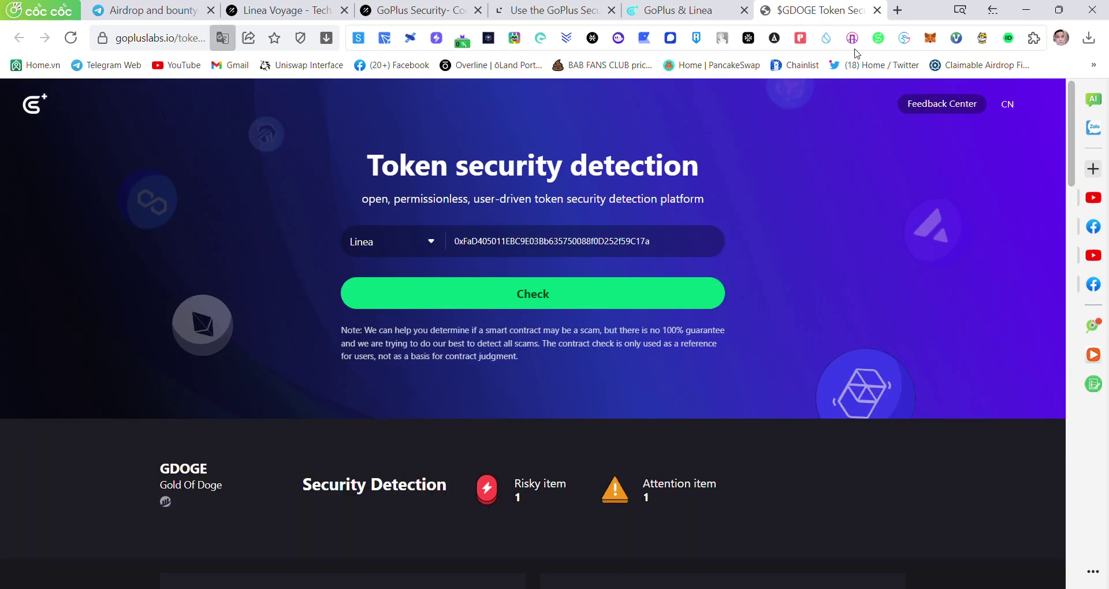
{"action": "left_click", "coordinate": [878, 10]}
{"action": "left_click", "coordinate": [431, 265]}
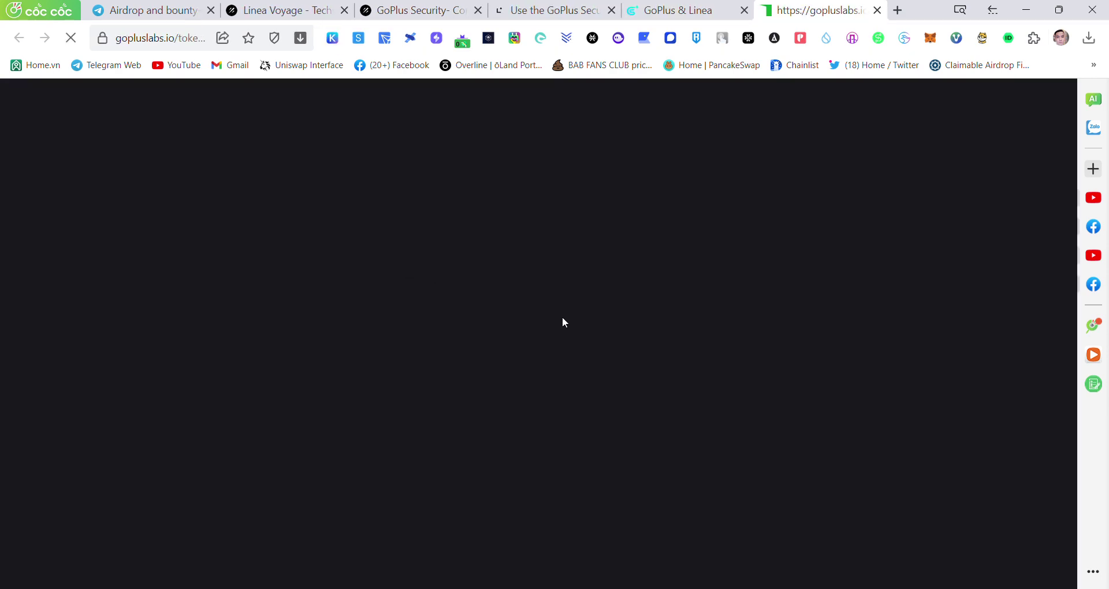
{"action": "left_click", "coordinate": [877, 10]}
{"action": "left_click", "coordinate": [539, 265]}
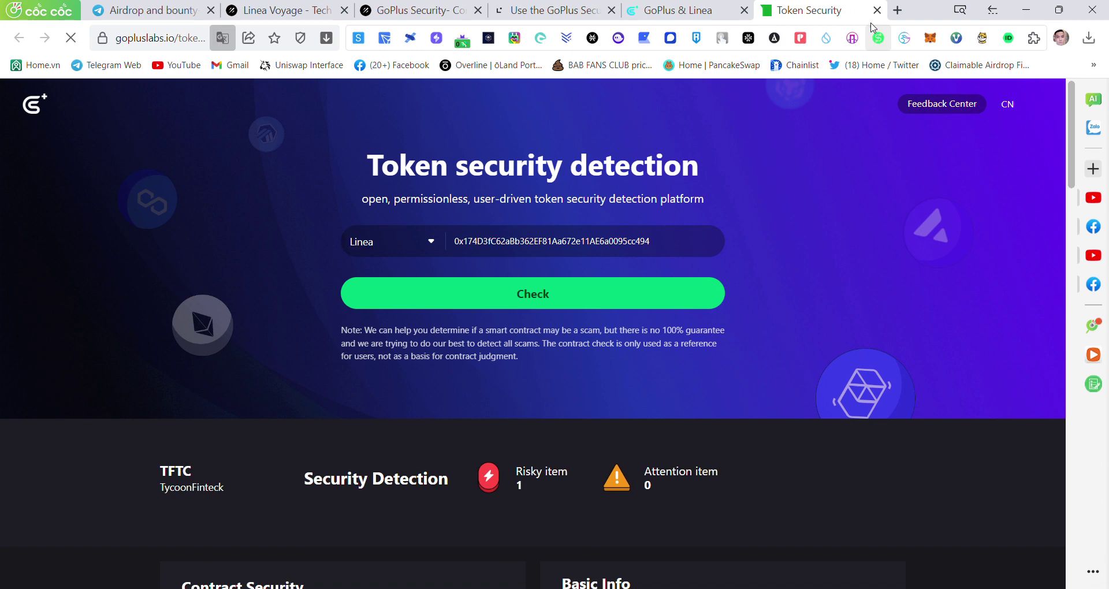
{"action": "left_click", "coordinate": [883, 12]}
Examine the detection reports of AIFLOKI and the third-row USDC token for risky and attention items, closing both
{"action": "double_click", "coordinate": [743, 225]}
{"action": "left_click", "coordinate": [726, 267]}
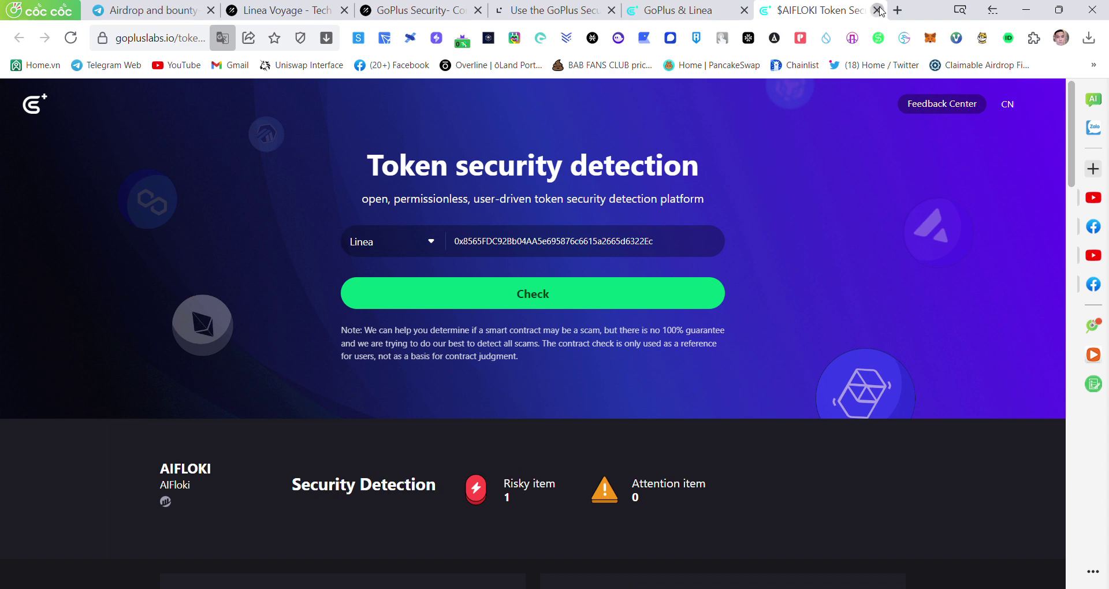
{"action": "left_click", "coordinate": [878, 10]}
{"action": "left_click", "coordinate": [852, 265]}
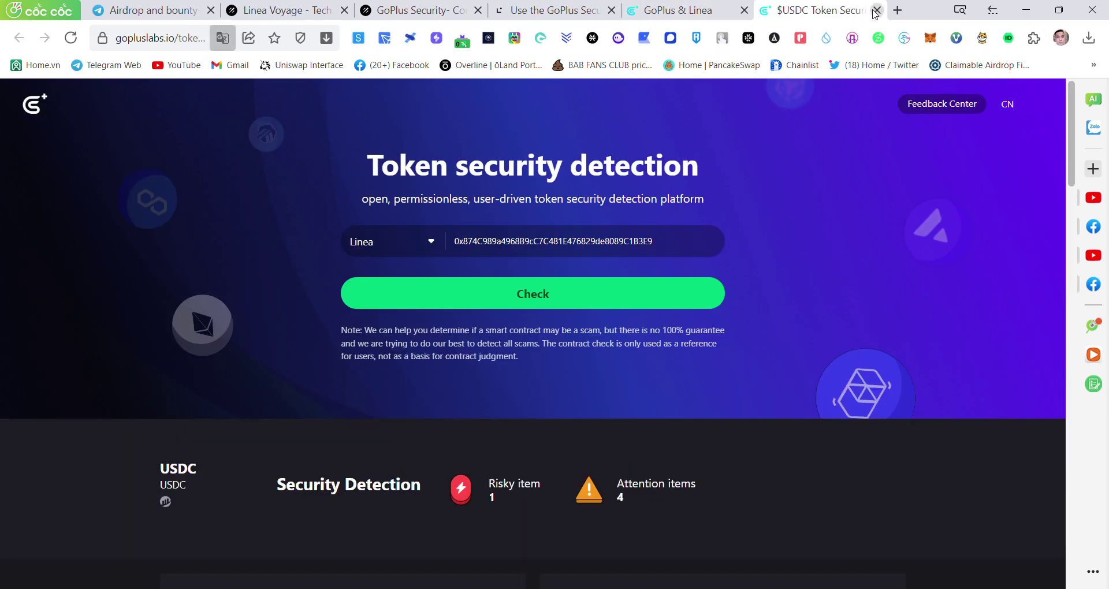
{"action": "left_click", "coordinate": [878, 11]}
Examine the detection reports of the last-row fBTC and BUSD tokens for risky and attention items, closing both
{"action": "left_click", "coordinate": [278, 406]}
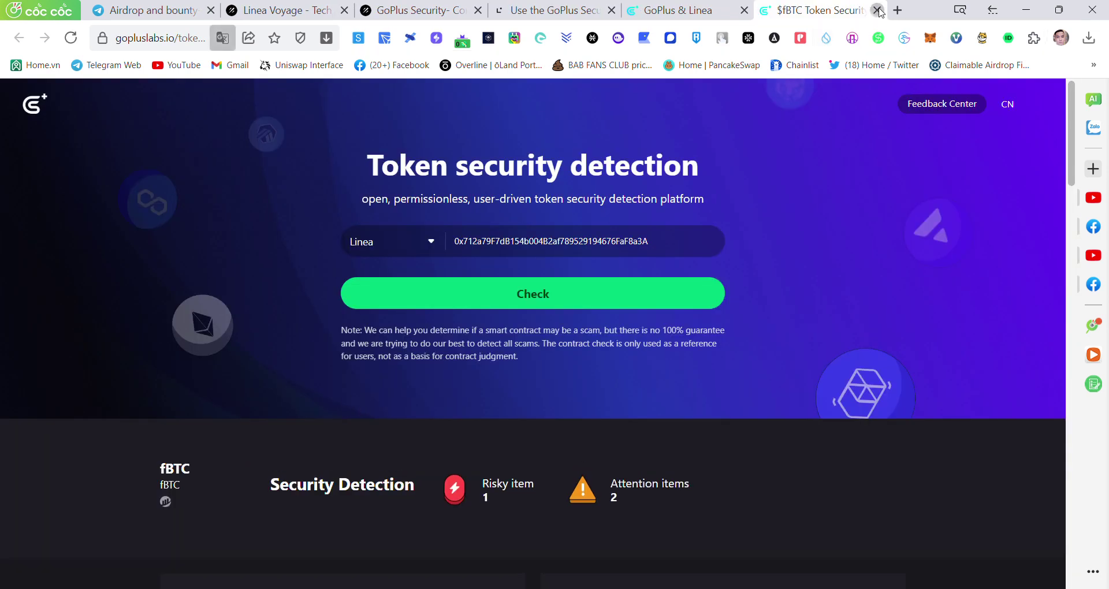
{"action": "left_click", "coordinate": [878, 10]}
{"action": "left_click", "coordinate": [389, 412]}
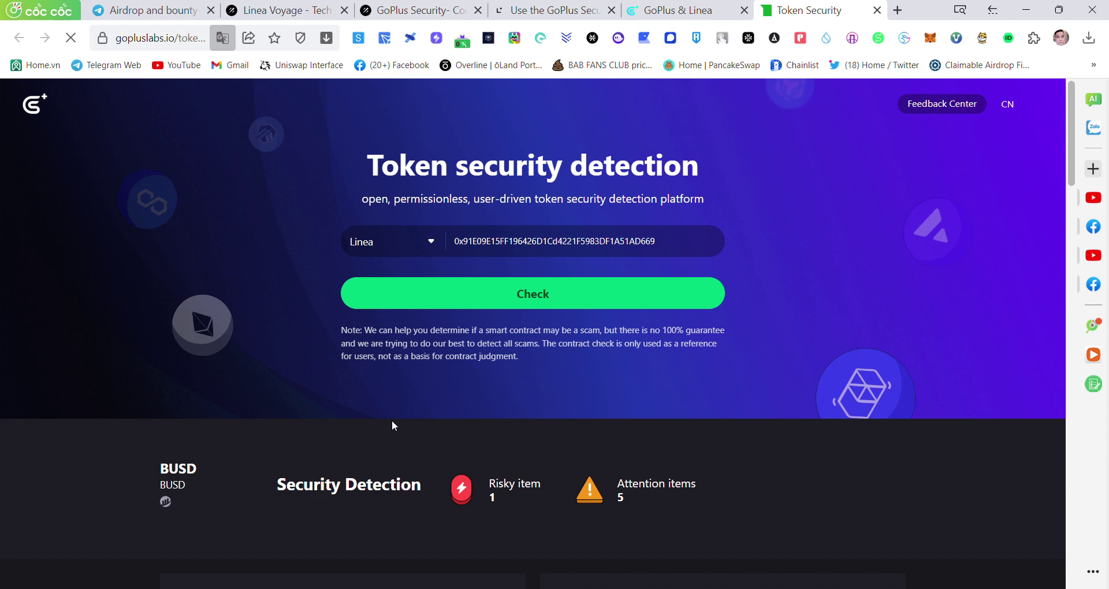
{"action": "left_click", "coordinate": [878, 11]}
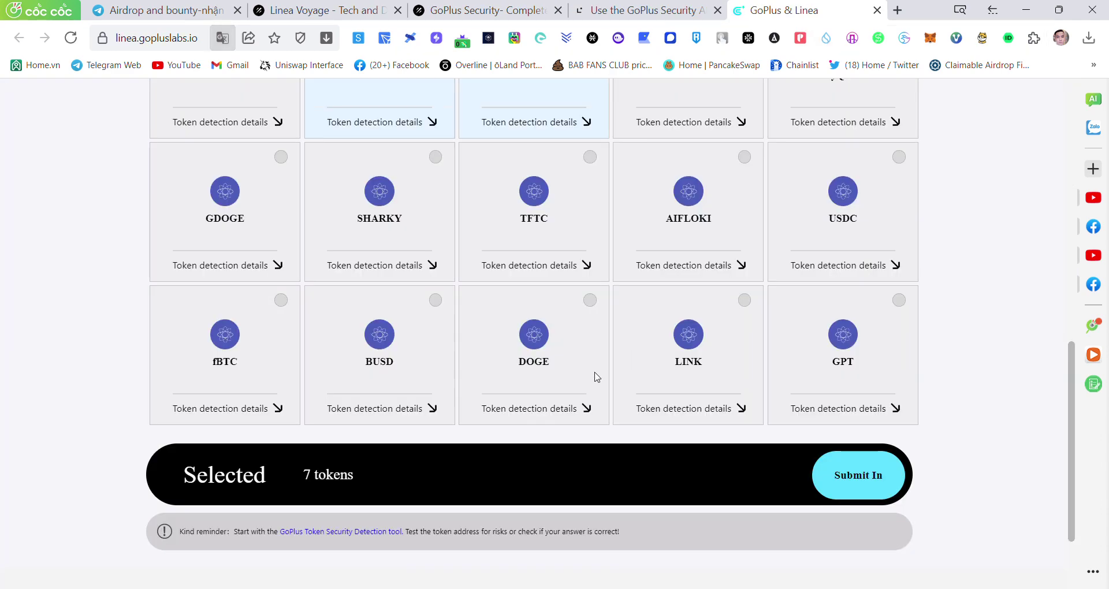
Examine the detection reports of the last-row DOGE, LINK and GPT tokens for risky and attention items, closing each one
{"action": "left_click", "coordinate": [575, 404]}
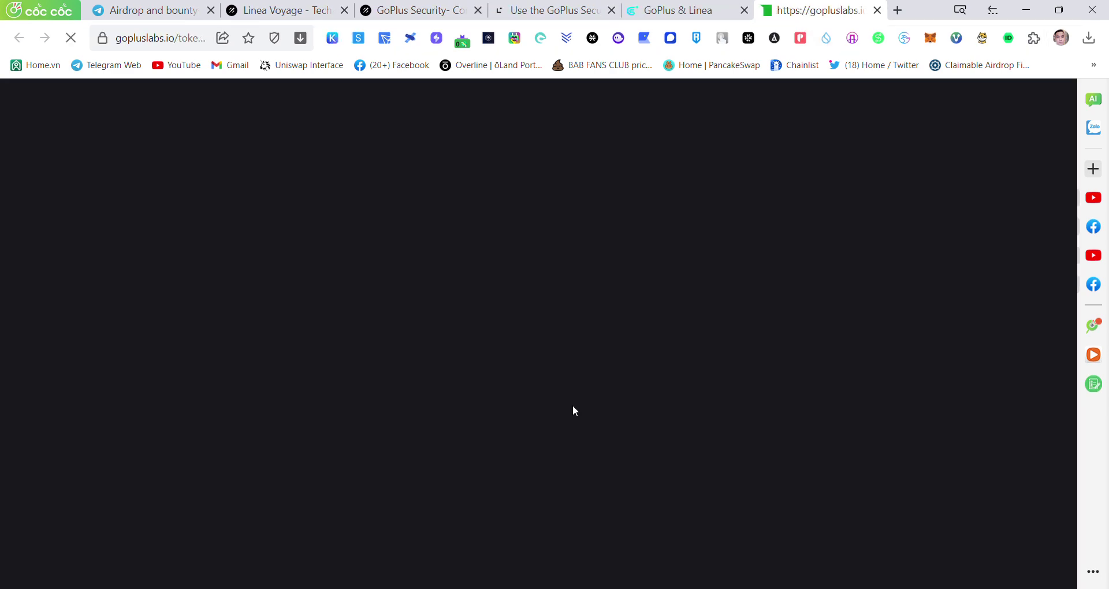
{"action": "left_click", "coordinate": [878, 11]}
{"action": "left_click", "coordinate": [690, 393]}
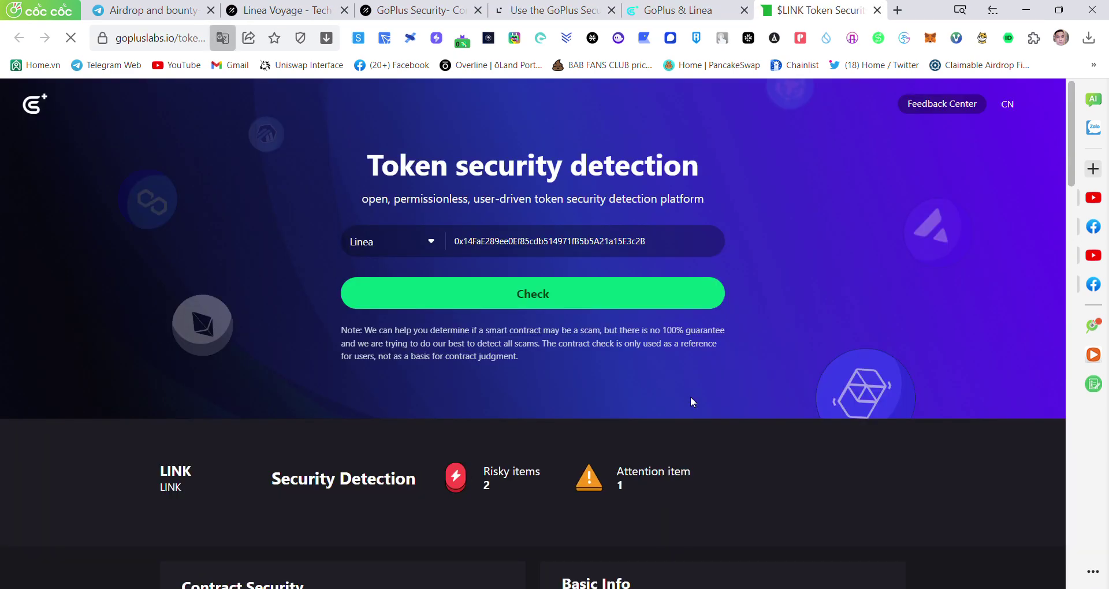
{"action": "left_click", "coordinate": [878, 11]}
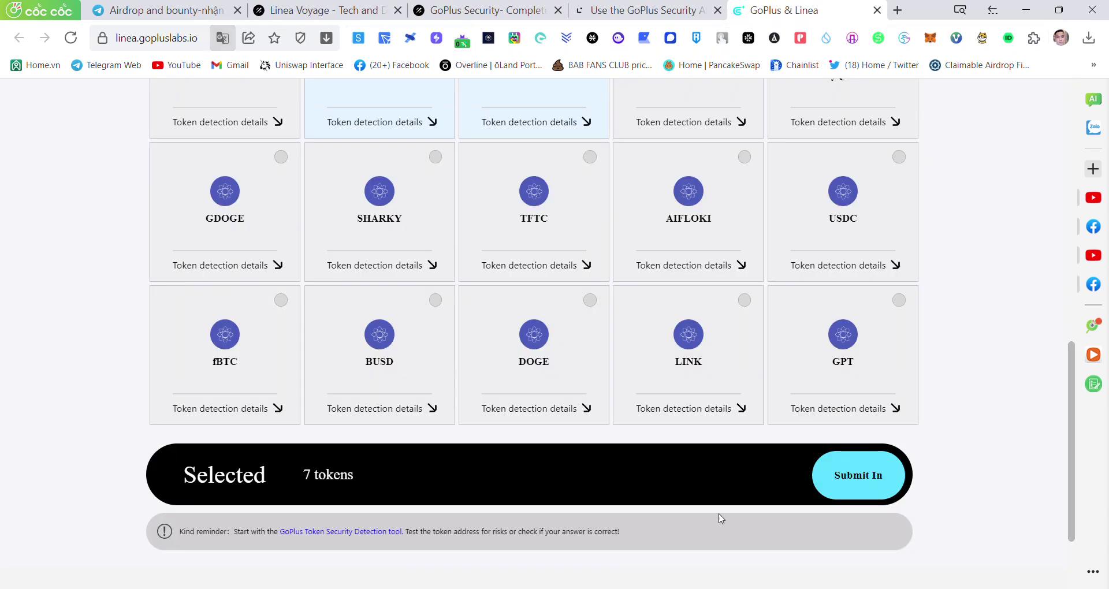
{"action": "left_click", "coordinate": [827, 426]}
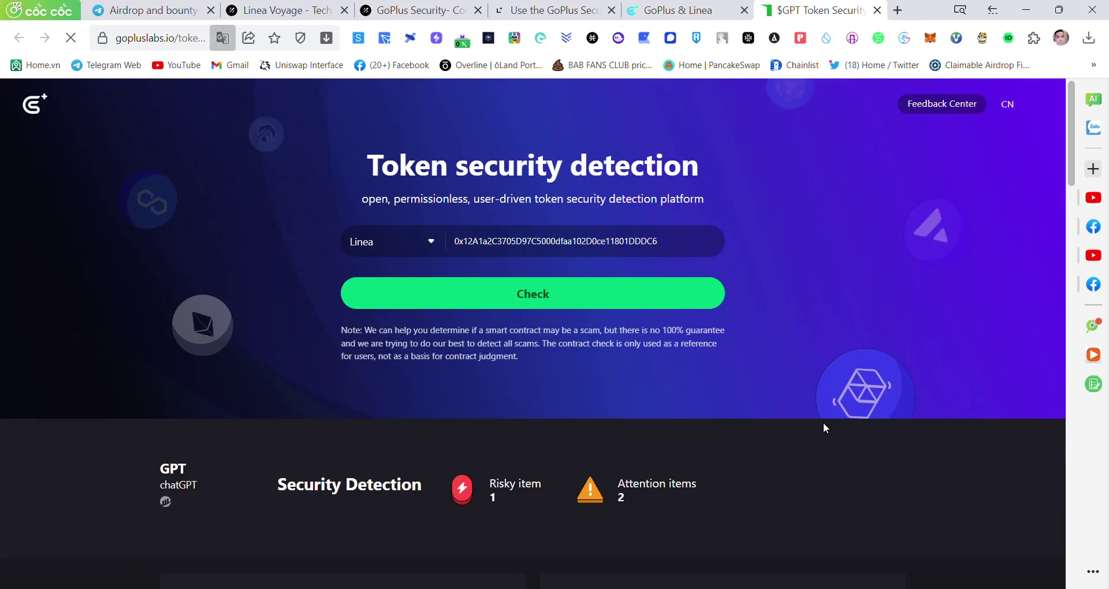
{"action": "left_click", "coordinate": [877, 11]}
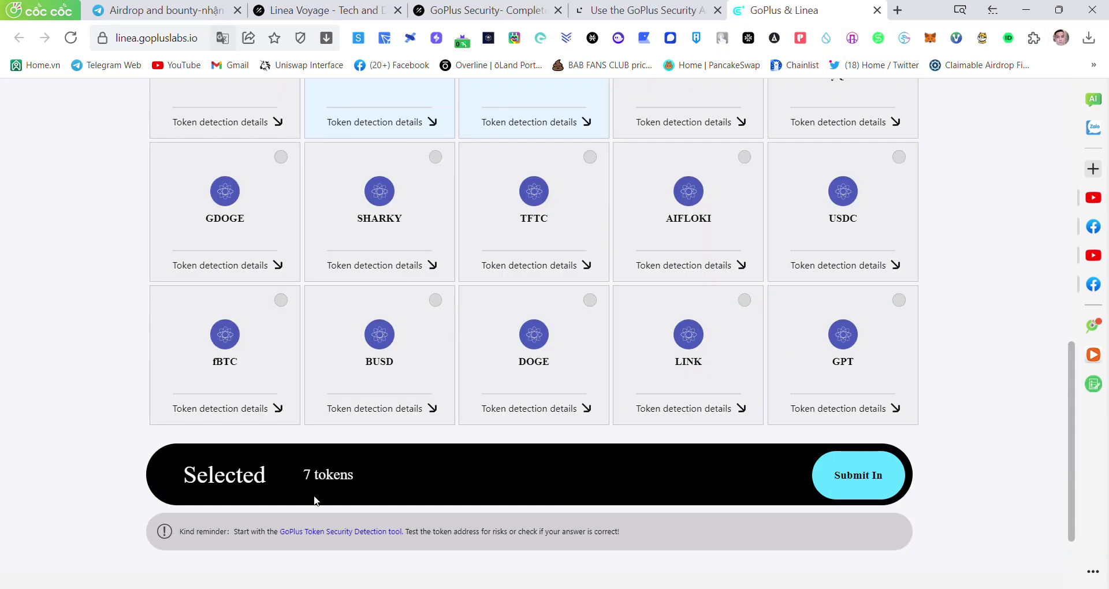
Recheck the detection report of the second-row USDC token for risky and attention items, closing it
{"action": "scroll", "coordinate": [259, 398], "scroll_direction": "up", "scroll_amount": 3}
{"action": "scroll", "coordinate": [319, 391], "scroll_direction": "up", "scroll_amount": 2}
{"action": "scroll", "coordinate": [334, 423], "scroll_direction": "down", "scroll_amount": 3}
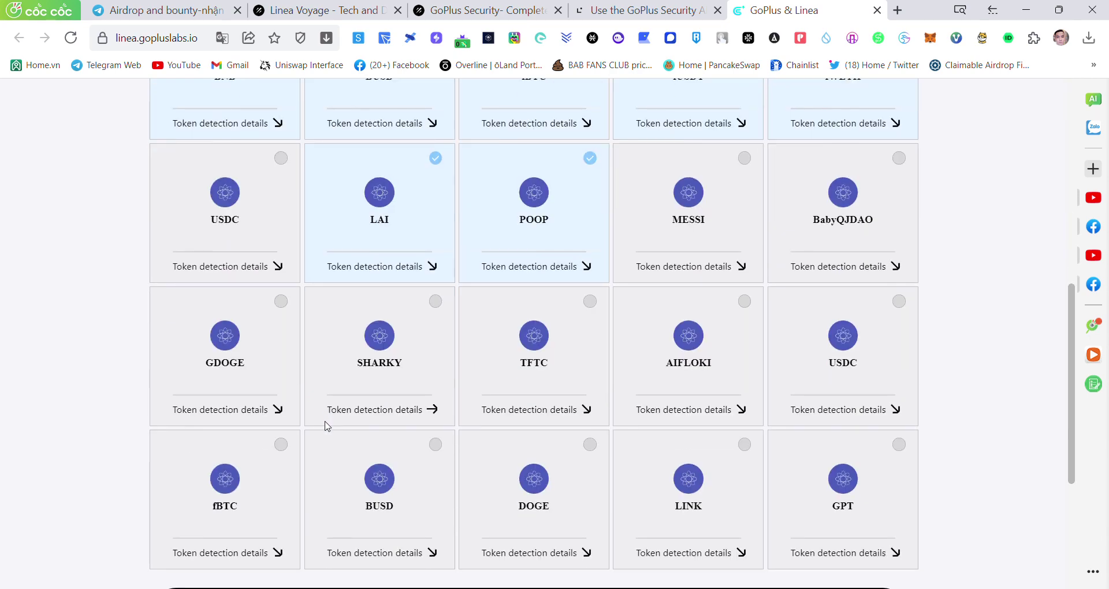
{"action": "left_click", "coordinate": [248, 216]}
{"action": "left_click", "coordinate": [254, 267]}
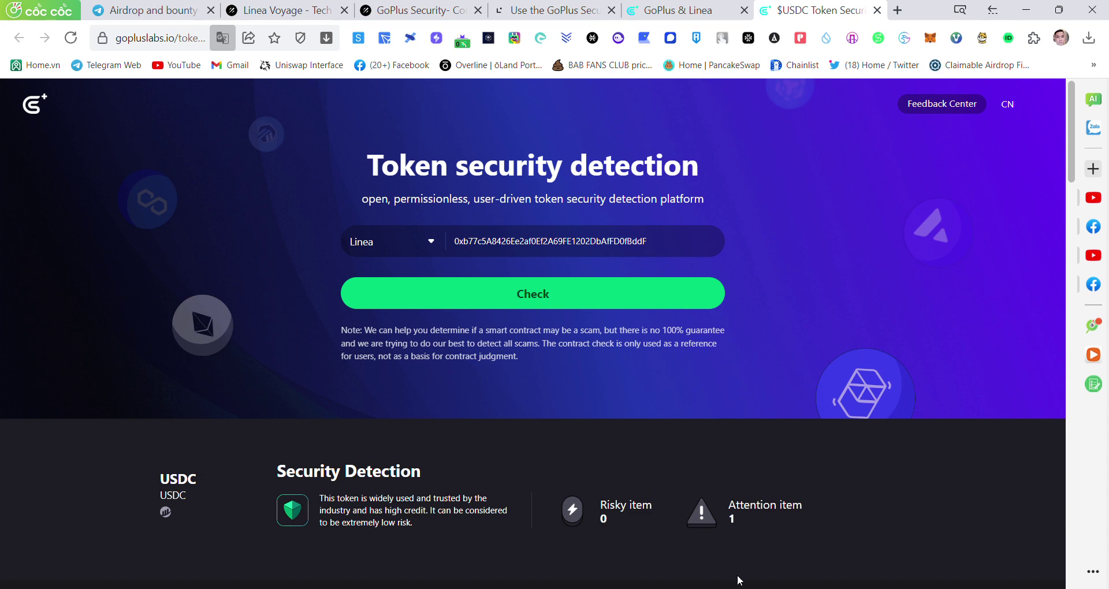
{"action": "left_click", "coordinate": [877, 10]}
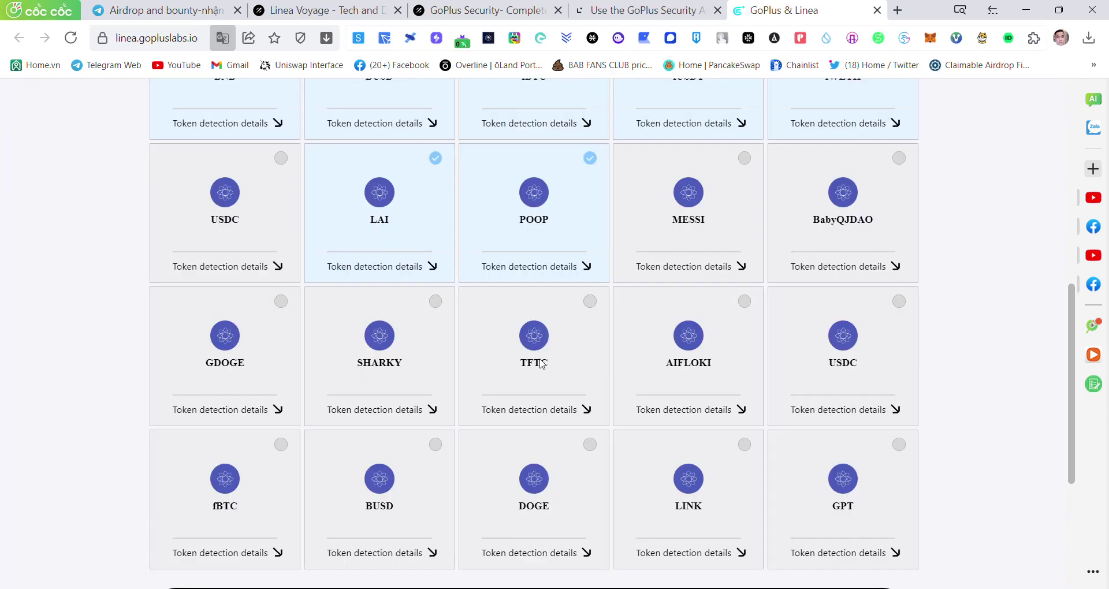
Select the second-row USDC token as the eighth risk-free token and submit the selection
{"action": "scroll", "coordinate": [695, 289], "scroll_direction": "up", "scroll_amount": 5}
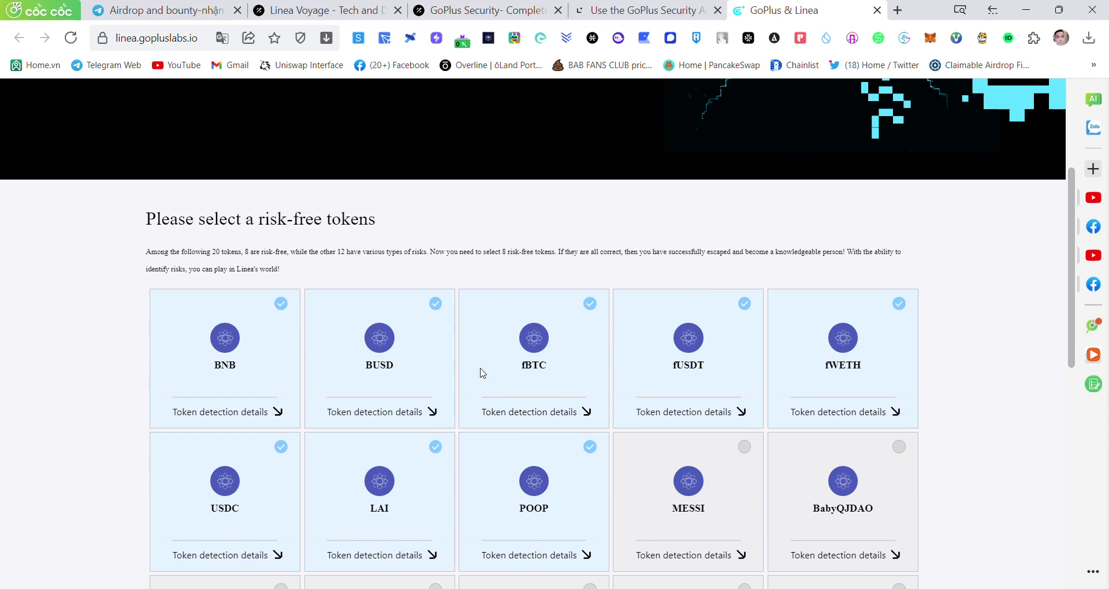
{"action": "scroll", "coordinate": [483, 559], "scroll_direction": "down", "scroll_amount": 10}
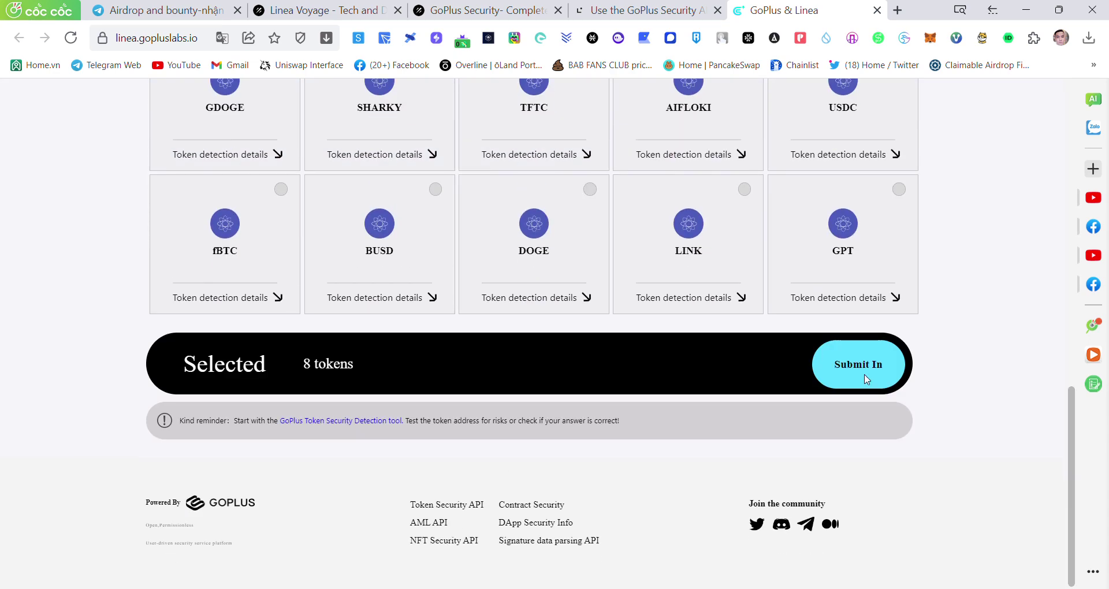
{"action": "left_click", "coordinate": [869, 371]}
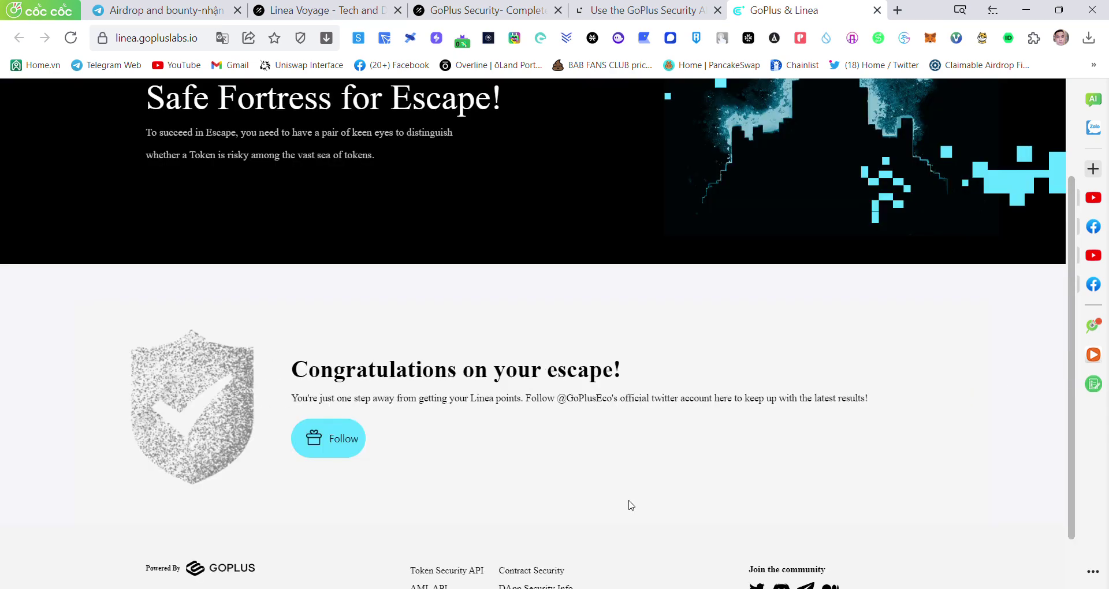
Close the Fortress Escape, GoPlus tutorial and credential pages, and collapse the GoPlus Security task on the Galxe campaign
{"action": "left_click", "coordinate": [877, 10]}
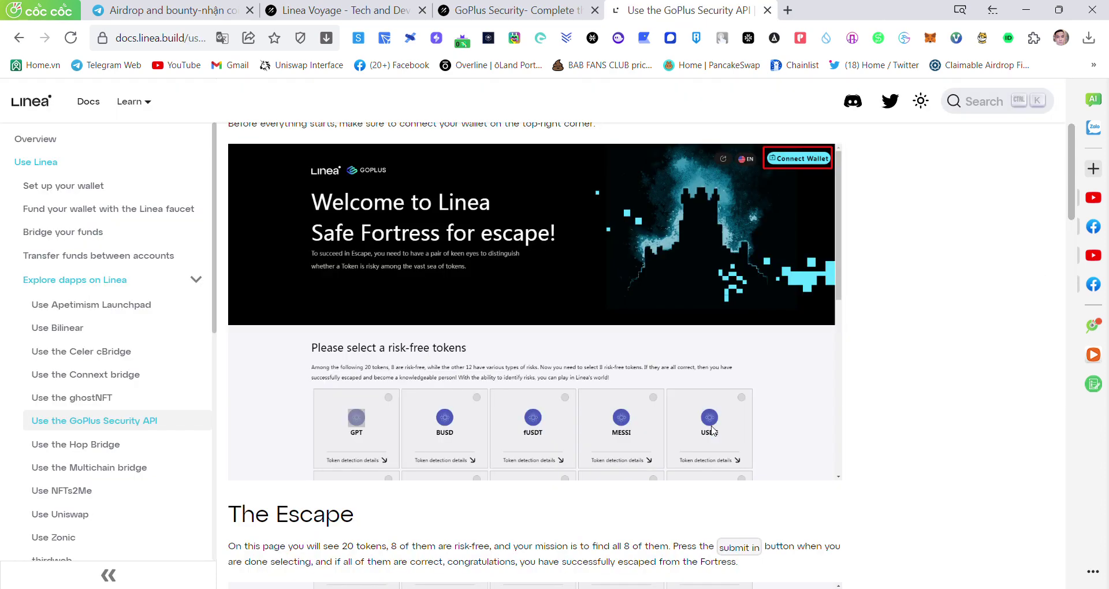
{"action": "left_click", "coordinate": [767, 10]}
{"action": "left_click", "coordinate": [595, 10]}
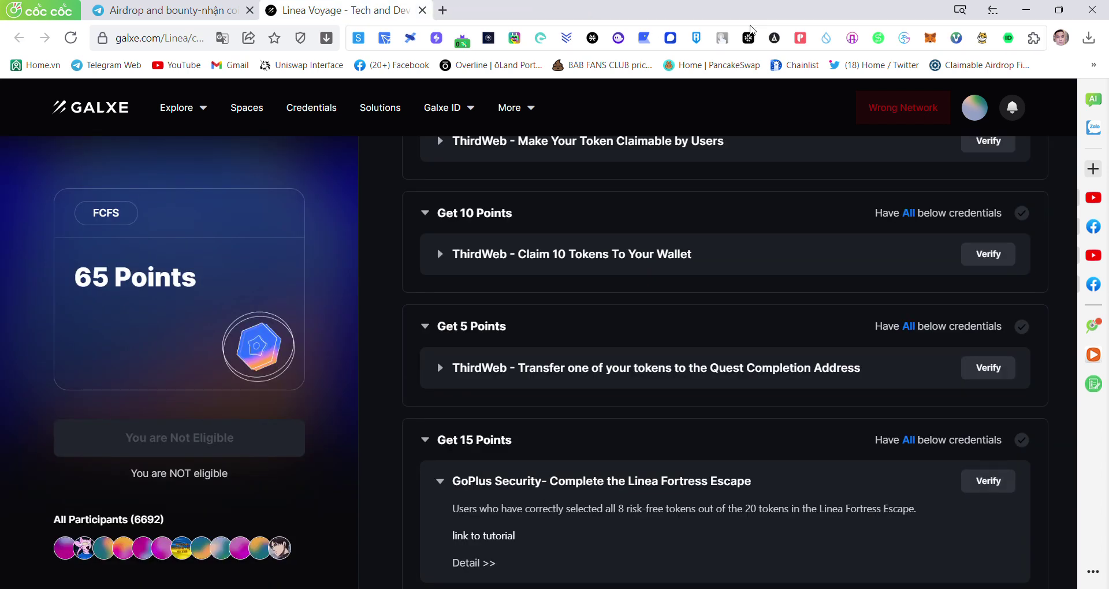
{"action": "left_click", "coordinate": [466, 482]}
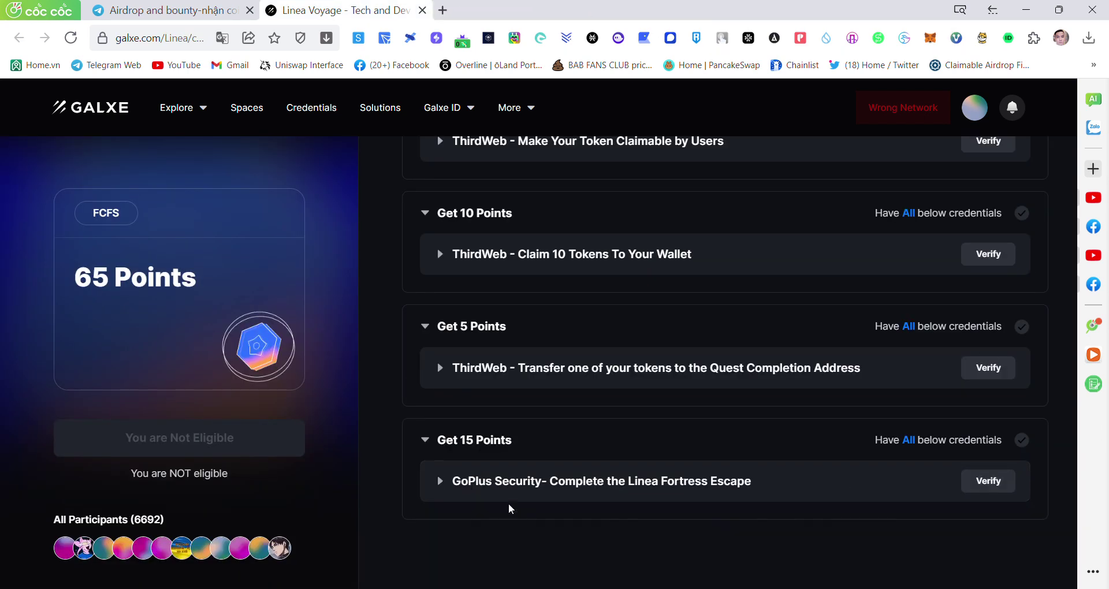
Expand the task "ThirdWeb - Make Your Token Claimable by Users" and open its detail page and tutorial
{"action": "scroll", "coordinate": [498, 428], "scroll_direction": "up", "scroll_amount": 5}
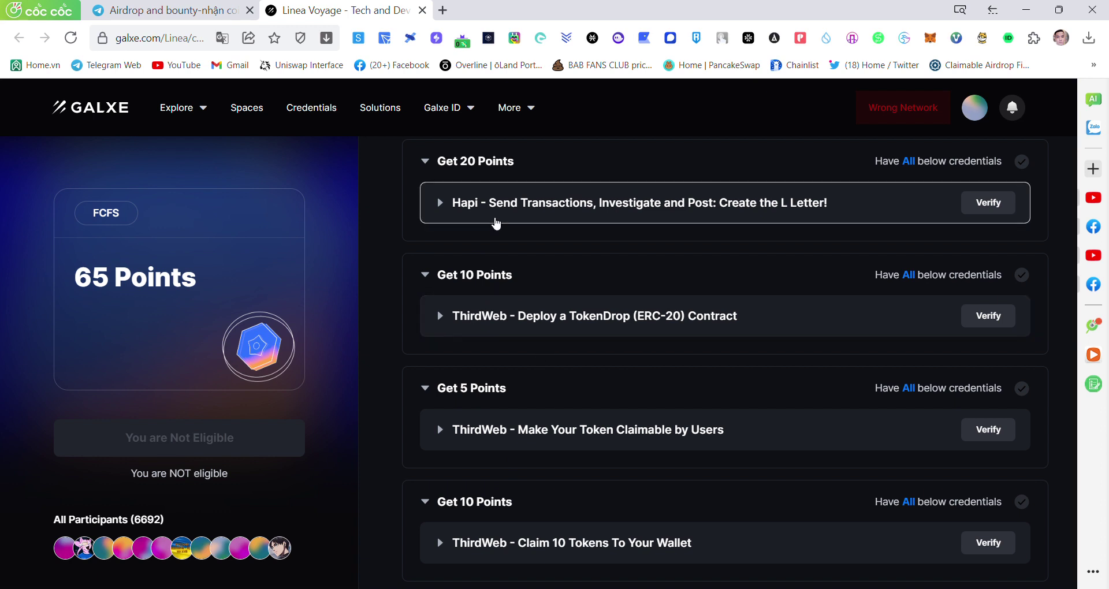
{"action": "scroll", "coordinate": [565, 307], "scroll_direction": "down", "scroll_amount": 5}
{"action": "scroll", "coordinate": [575, 309], "scroll_direction": "up", "scroll_amount": 1}
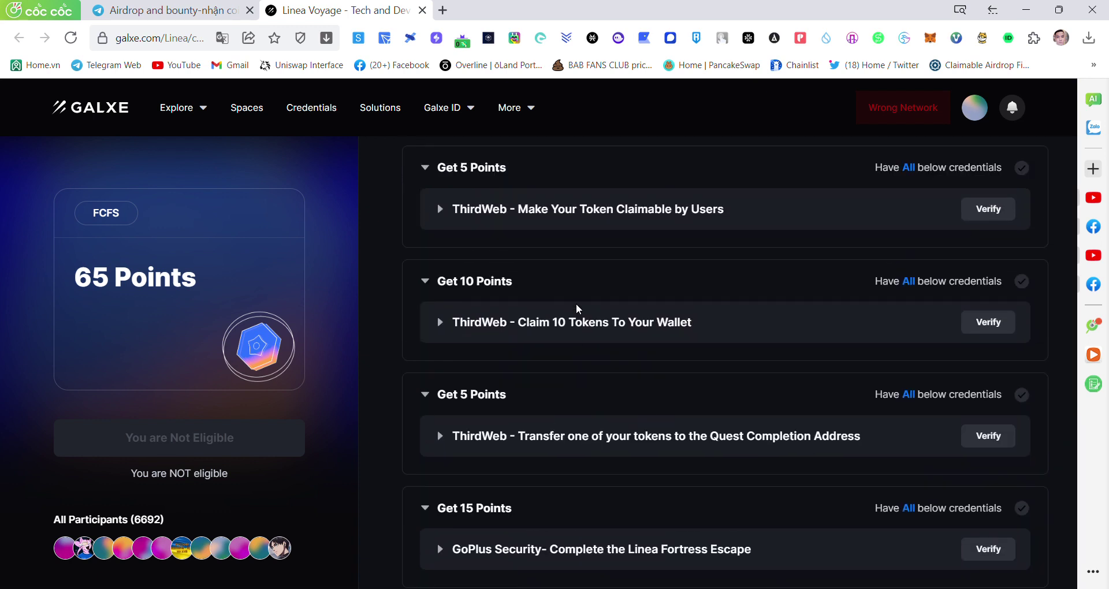
{"action": "left_click", "coordinate": [484, 221]}
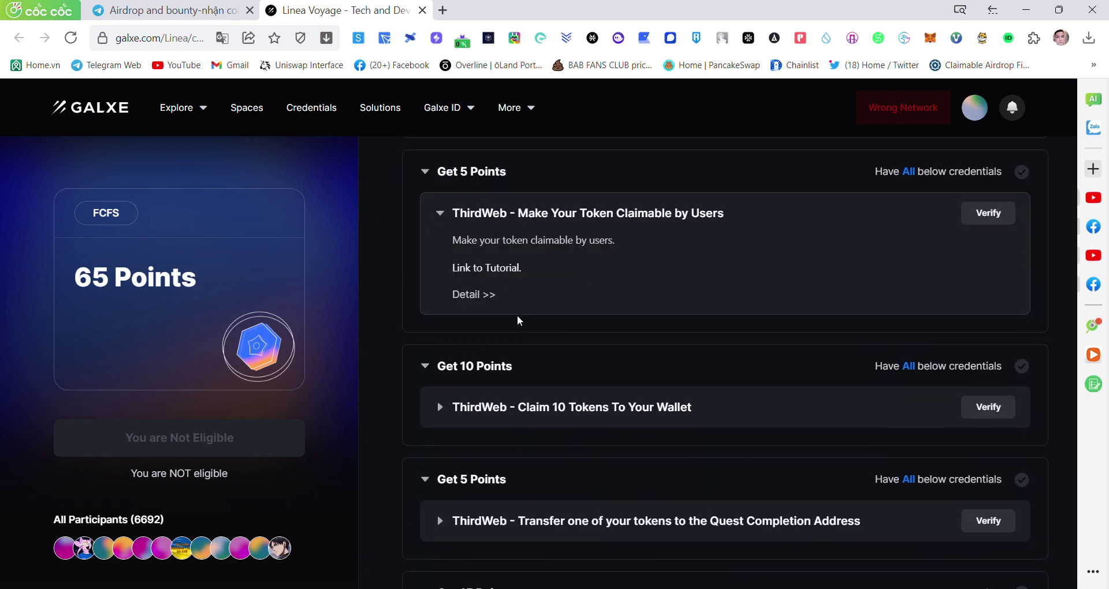
{"action": "left_click", "coordinate": [487, 289]}
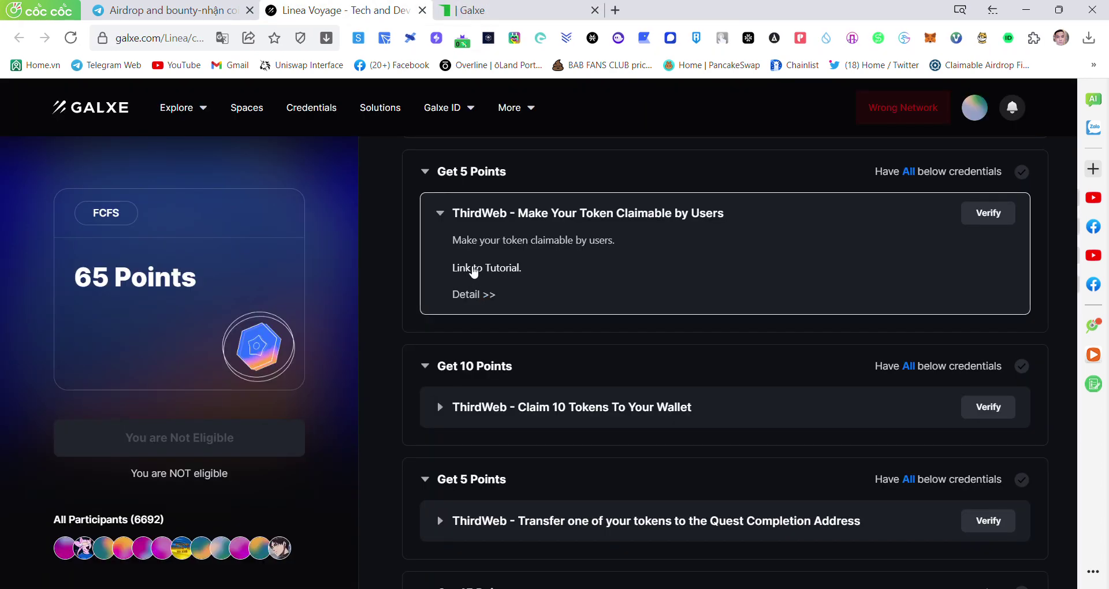
{"action": "left_click", "coordinate": [470, 267]}
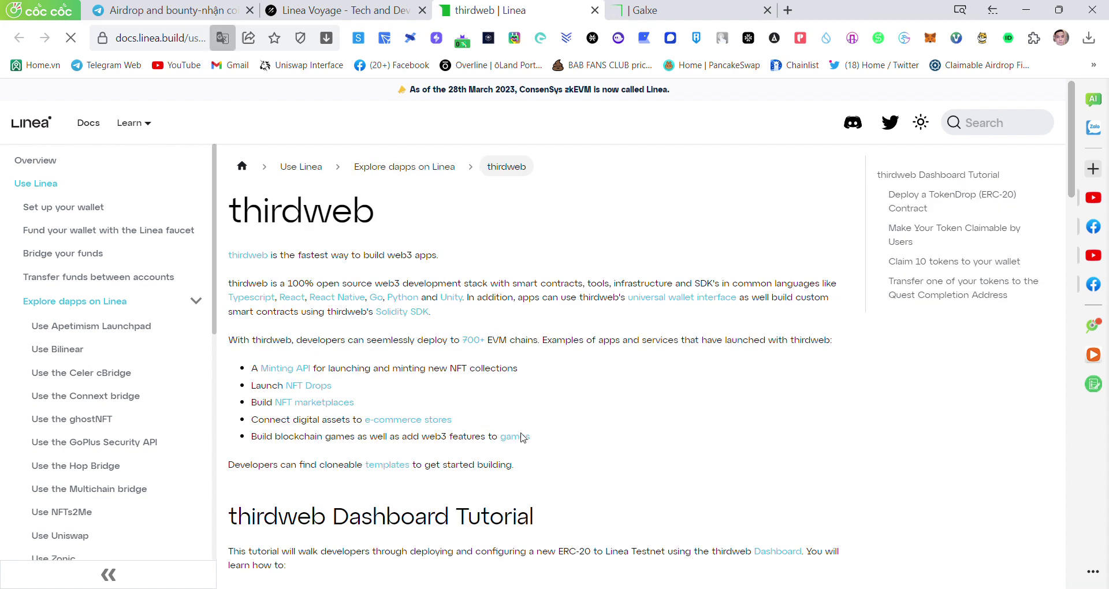
Skim the thirdweb tutorial, open thirdweb.com/linea-testnet from the credential's Call-to-Action, and close the credential page
{"action": "scroll", "coordinate": [524, 424], "scroll_direction": "down", "scroll_amount": 7}
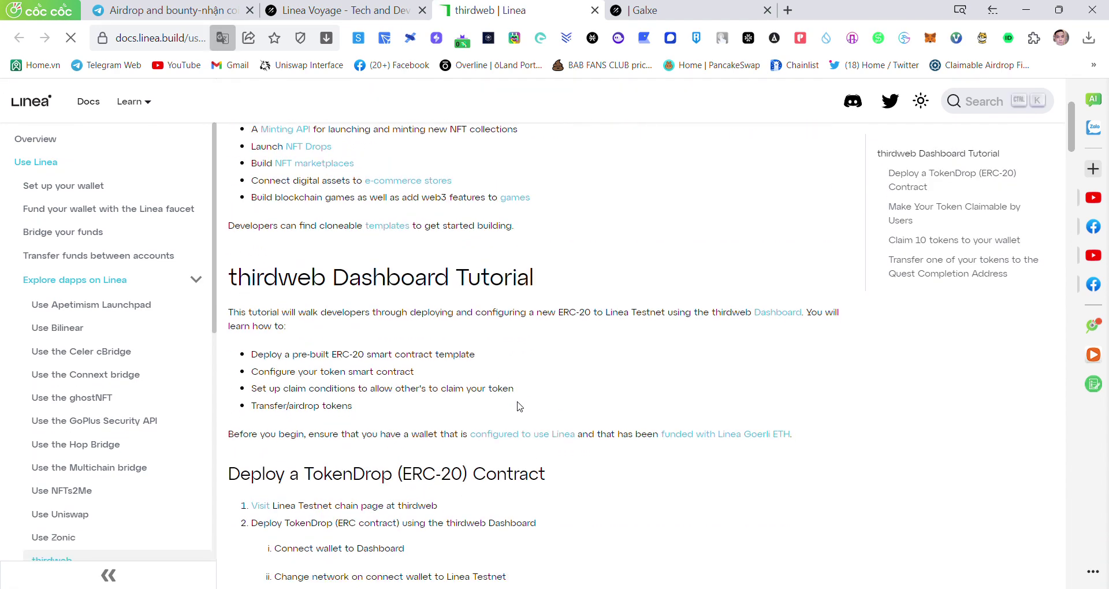
{"action": "scroll", "coordinate": [518, 402], "scroll_direction": "down", "scroll_amount": 8}
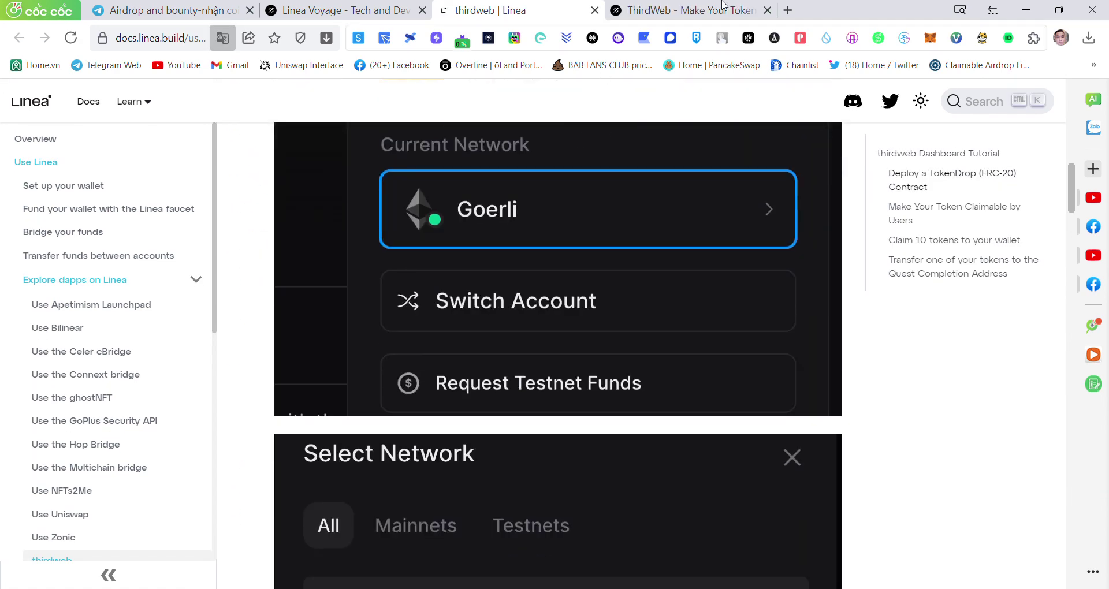
{"action": "scroll", "coordinate": [588, 330], "scroll_direction": "down", "scroll_amount": 12}
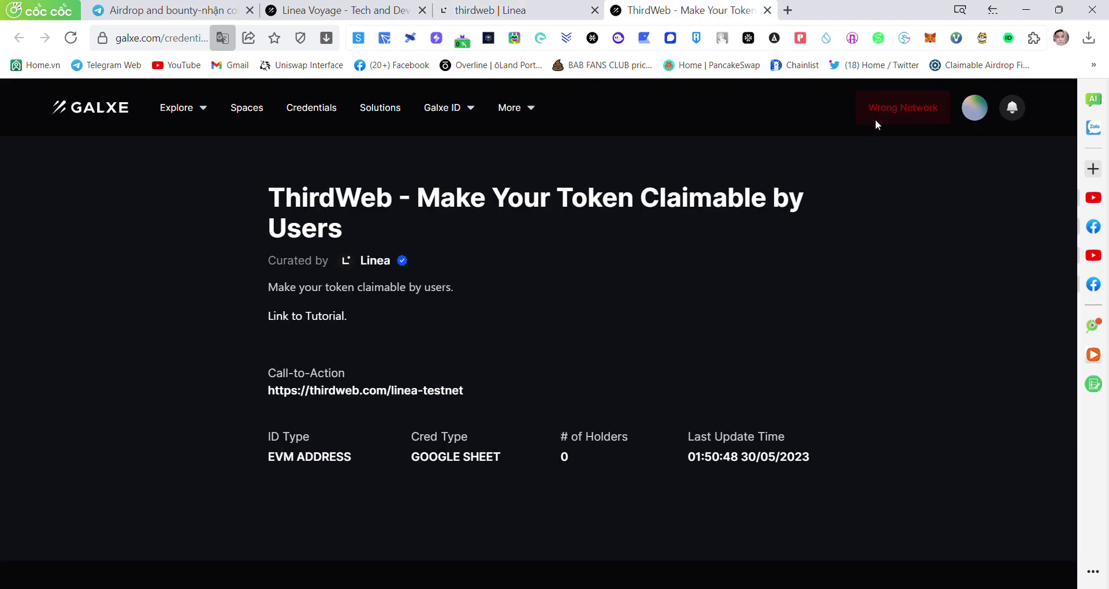
{"action": "left_click", "coordinate": [710, 10]}
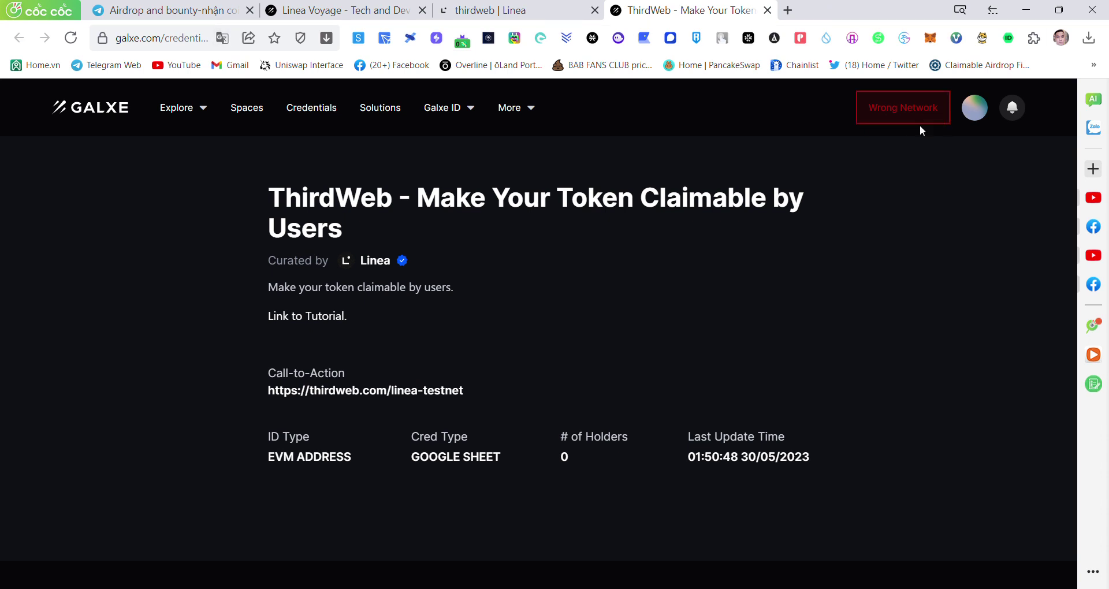
{"action": "left_click", "coordinate": [399, 393]}
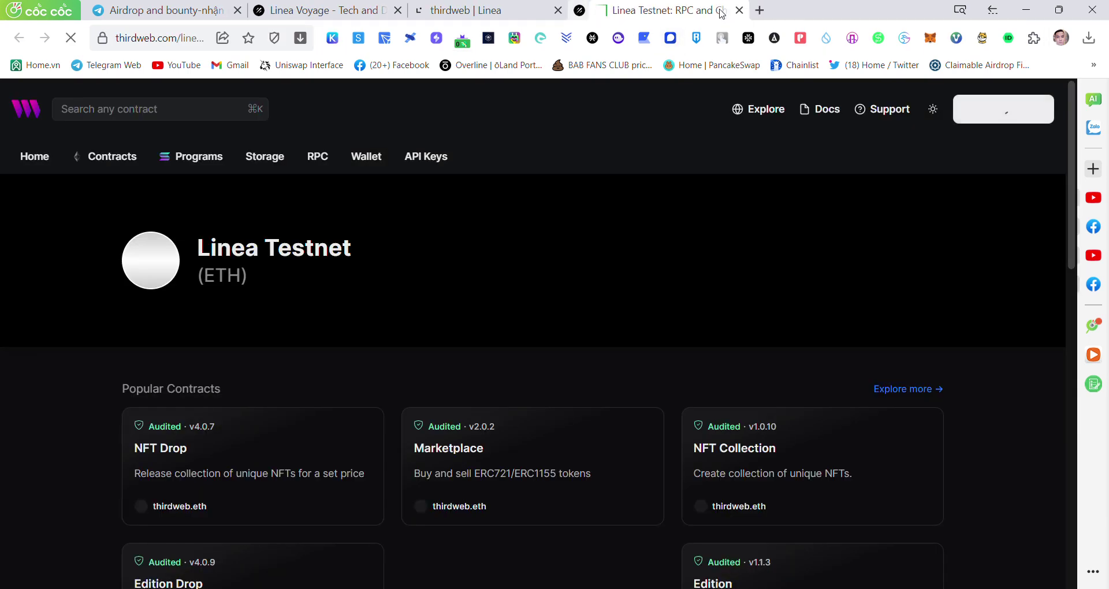
{"action": "left_click", "coordinate": [719, 10]}
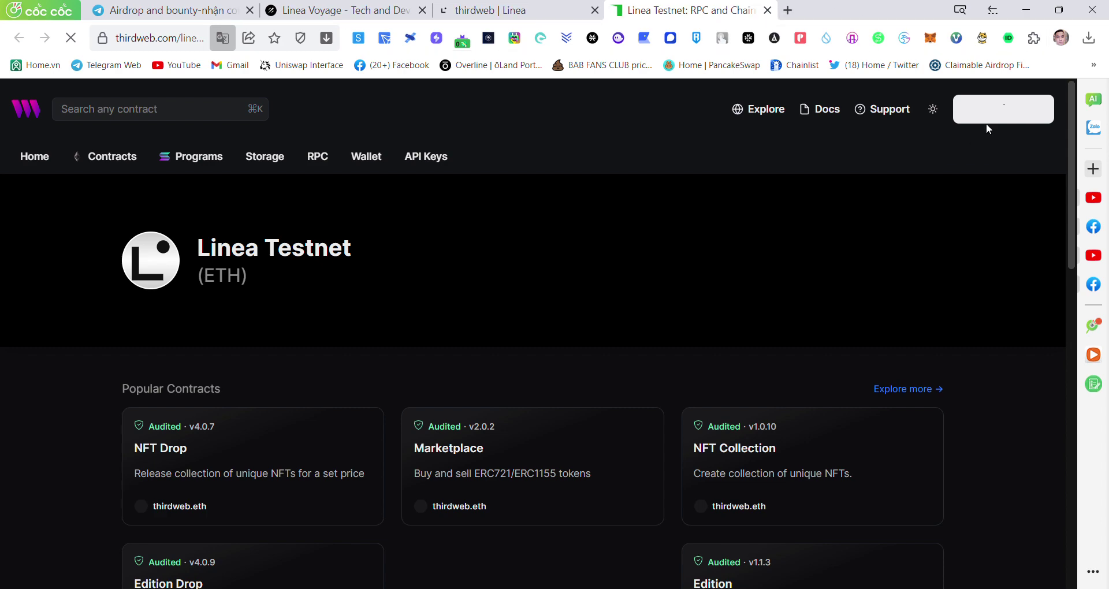
Connect the MetaMask wallet to thirdweb and accept and sign the dashboard terms
{"action": "left_click", "coordinate": [994, 155]}
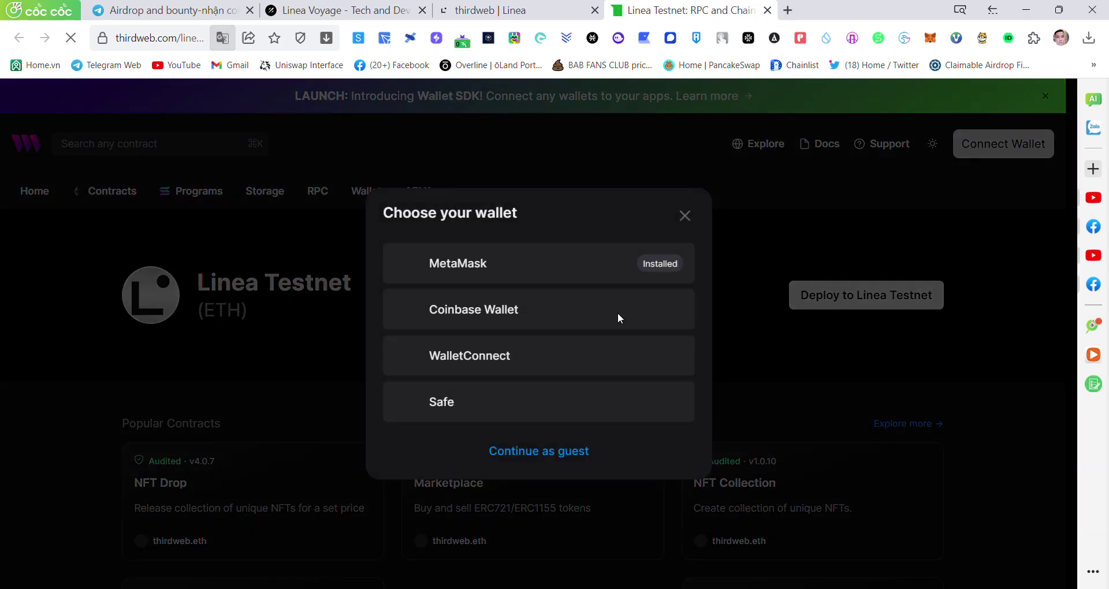
{"action": "left_click", "coordinate": [493, 275]}
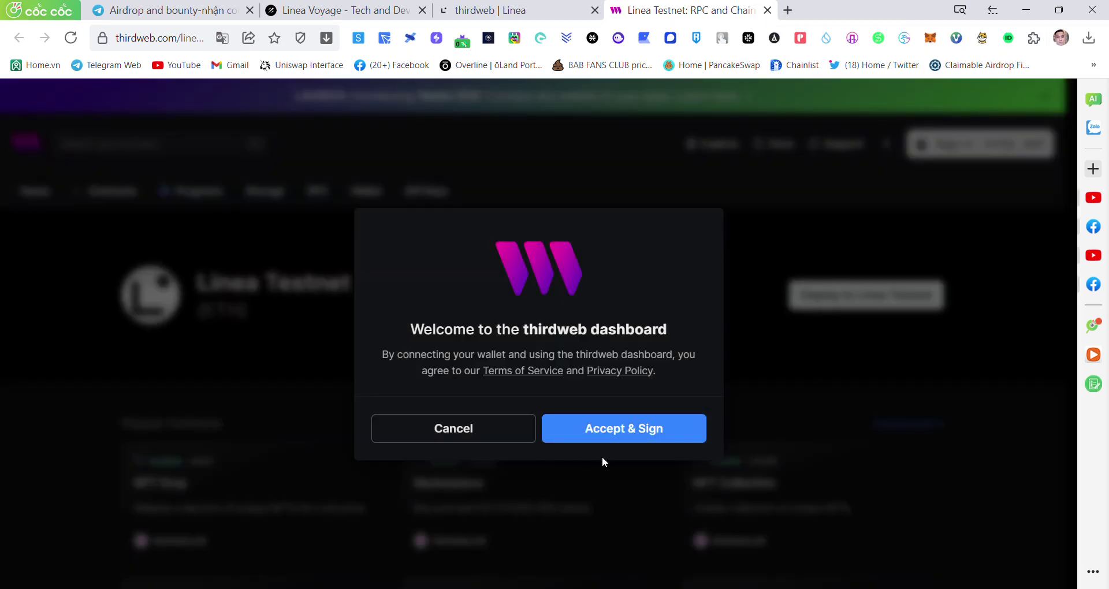
{"action": "left_click", "coordinate": [670, 421]}
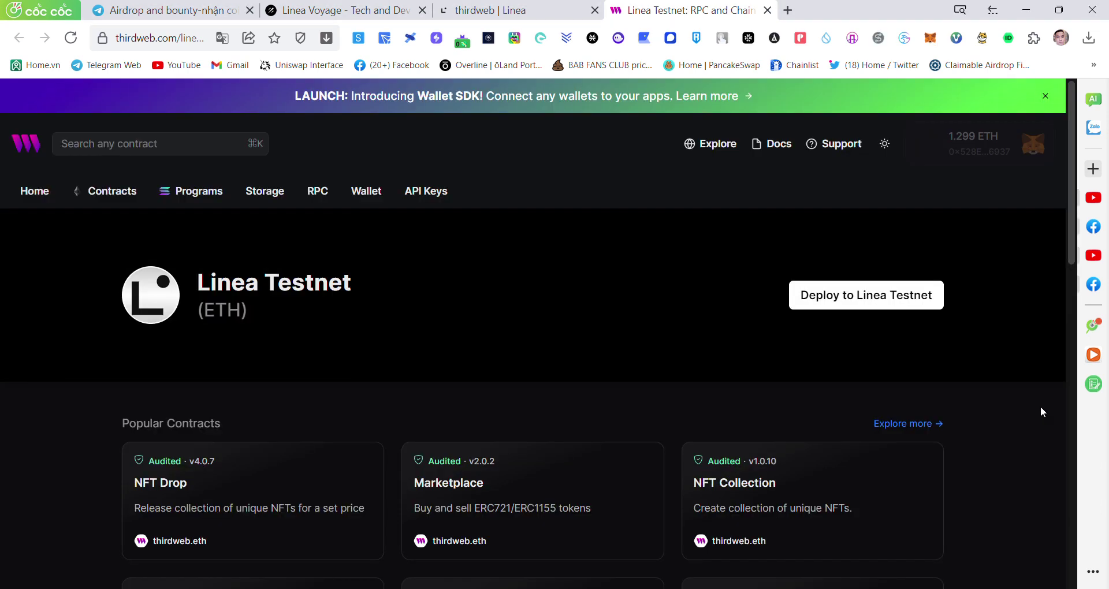
Choose the Token Drop contract for Linea Testnet and open its deployment parameters
{"action": "scroll", "coordinate": [554, 382], "scroll_direction": "down", "scroll_amount": 4}
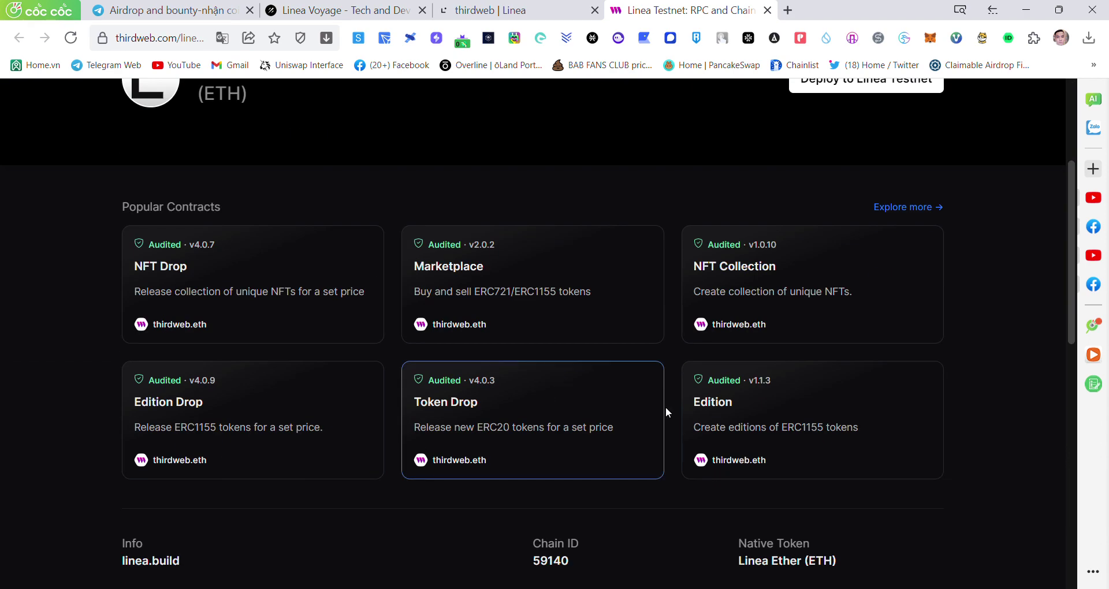
{"action": "left_click", "coordinate": [460, 431]}
{"action": "scroll", "coordinate": [585, 386], "scroll_direction": "down", "scroll_amount": 3}
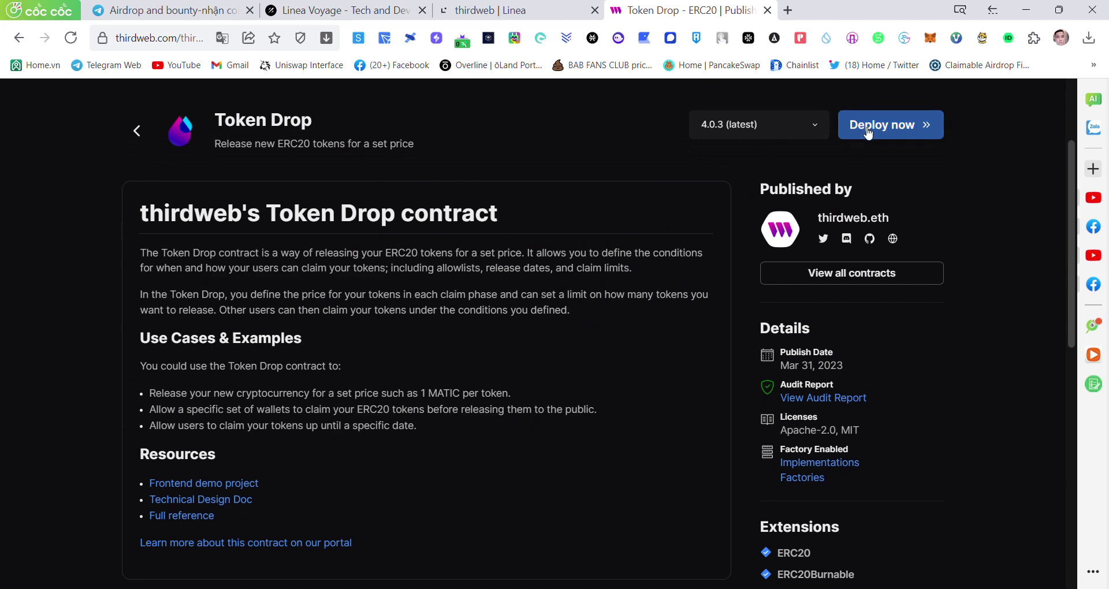
{"action": "left_click", "coordinate": [875, 128]}
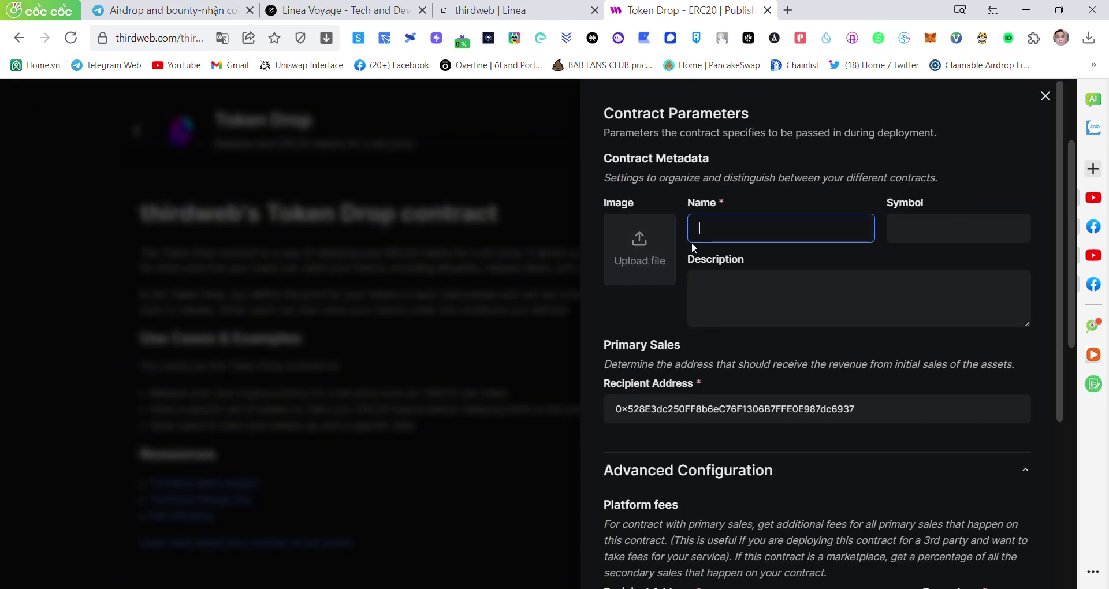
Fill in the contract metadata with name JONTATHAN, symbol JTH and description THAN, and review the fee and network settings
{"action": "type", "text": "JONTATHAN"}
{"action": "left_click", "coordinate": [943, 238]}
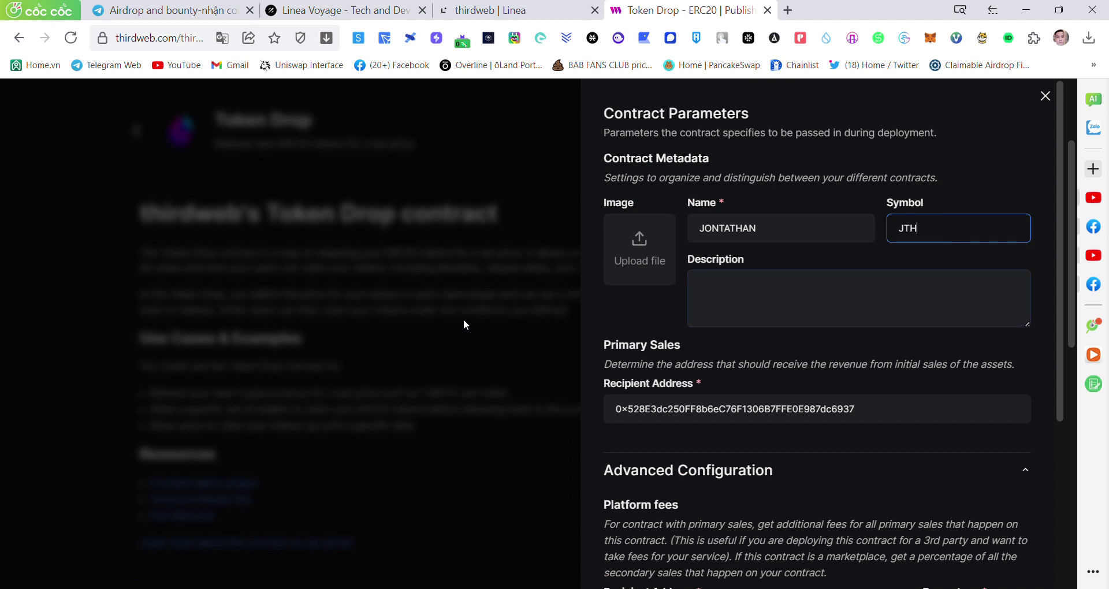
{"action": "left_click", "coordinate": [719, 291]}
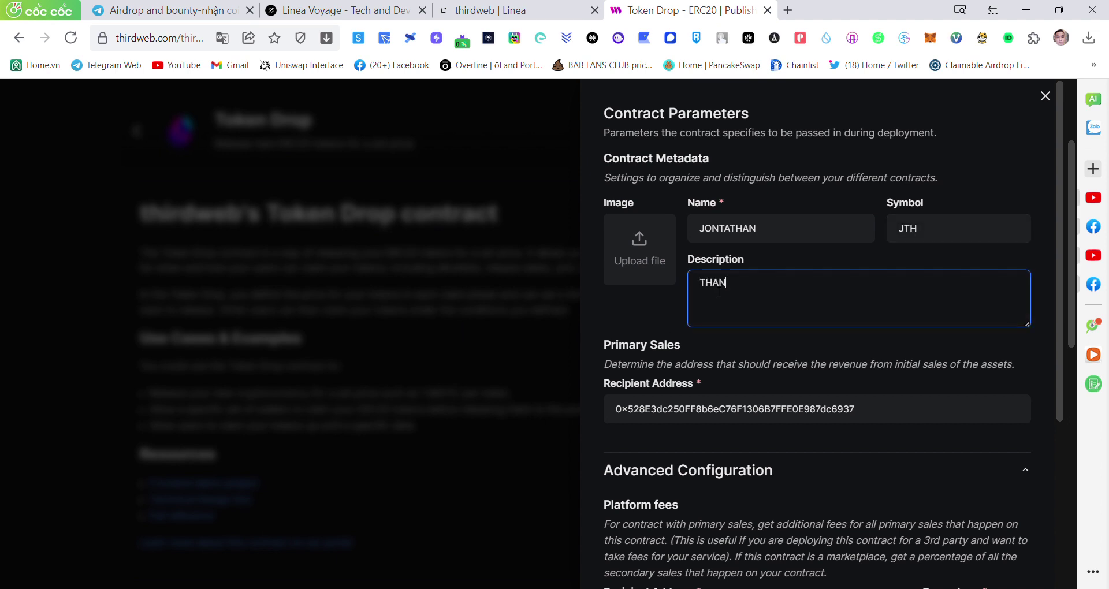
{"action": "scroll", "coordinate": [839, 269], "scroll_direction": "down", "scroll_amount": 4}
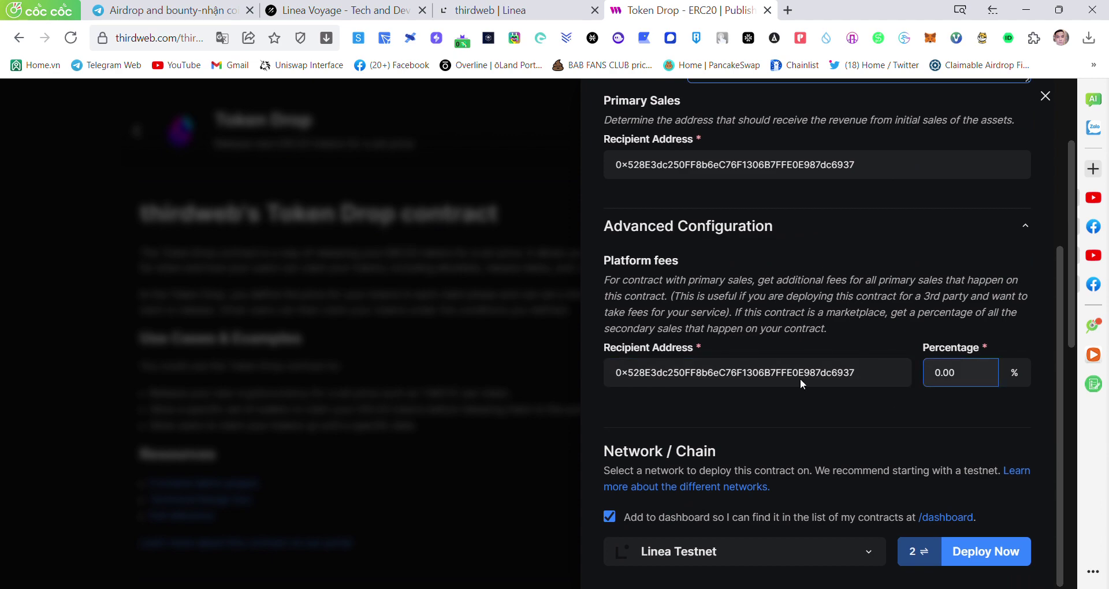
{"action": "scroll", "coordinate": [861, 422], "scroll_direction": "down", "scroll_amount": 2}
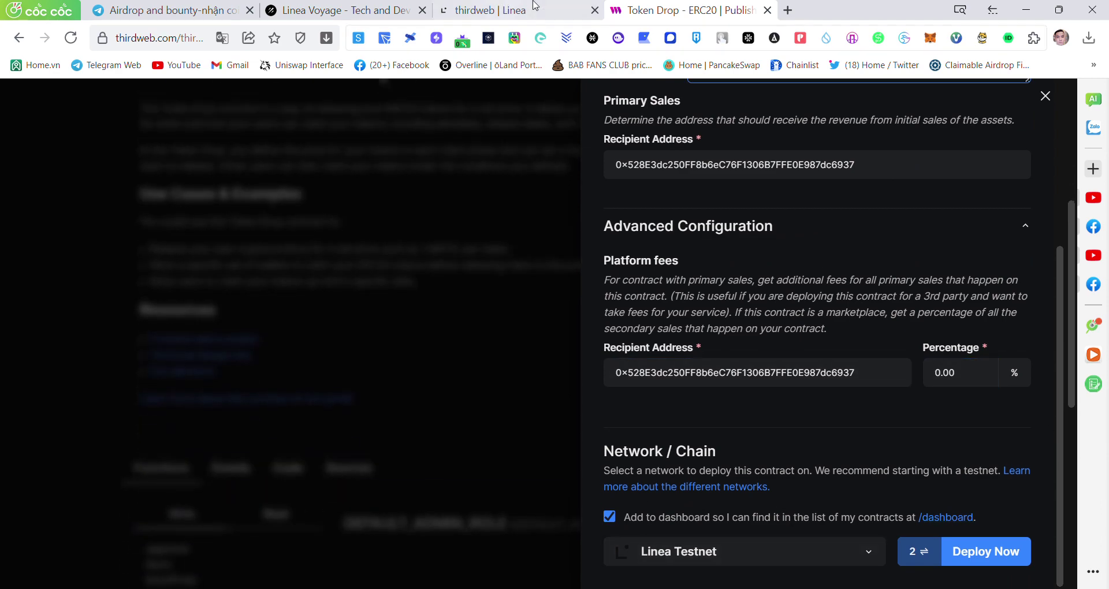
Check the deployment parameters against the Linea tutorial, and deploy the Token Drop contract to Linea Testnet with the wallet approvals
{"action": "left_click", "coordinate": [491, 10]}
{"action": "scroll", "coordinate": [552, 280], "scroll_direction": "down", "scroll_amount": 6}
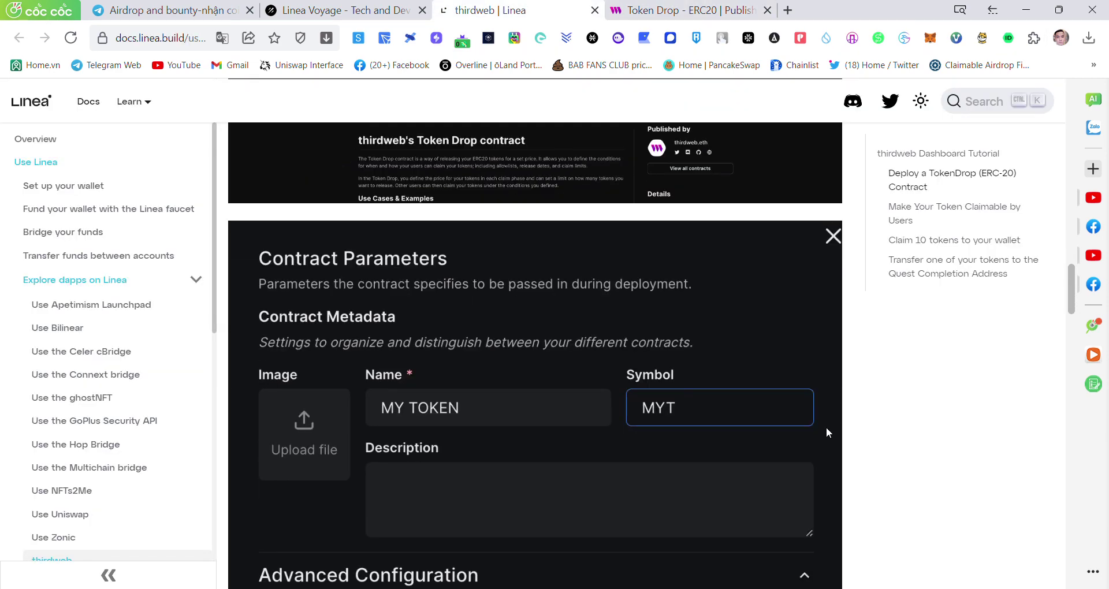
{"action": "scroll", "coordinate": [530, 403], "scroll_direction": "down", "scroll_amount": 5}
{"action": "scroll", "coordinate": [533, 401], "scroll_direction": "down", "scroll_amount": 5}
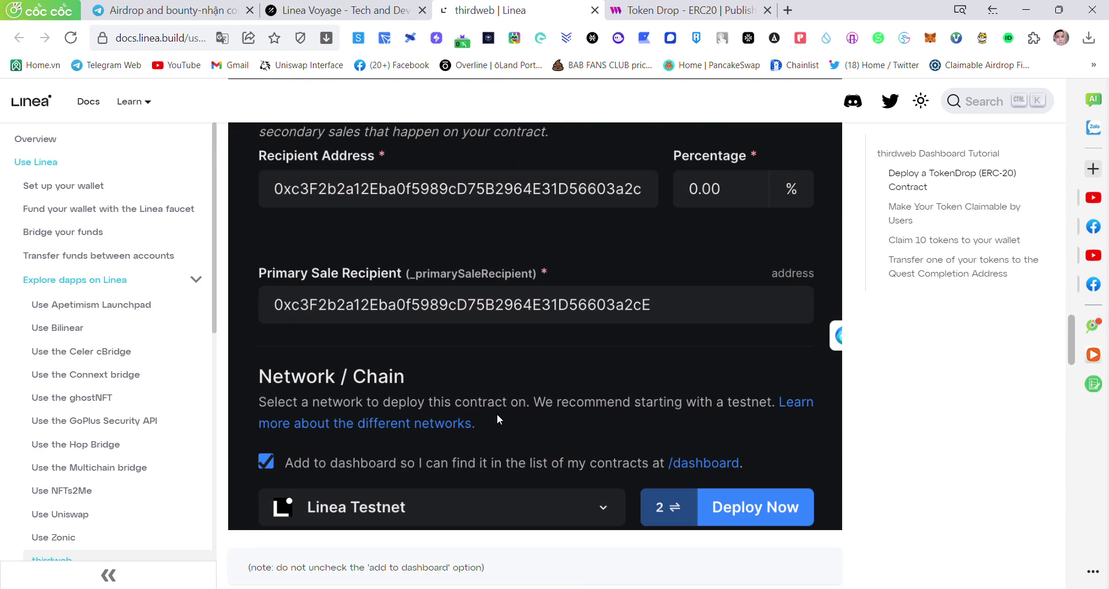
{"action": "left_click", "coordinate": [688, 10]}
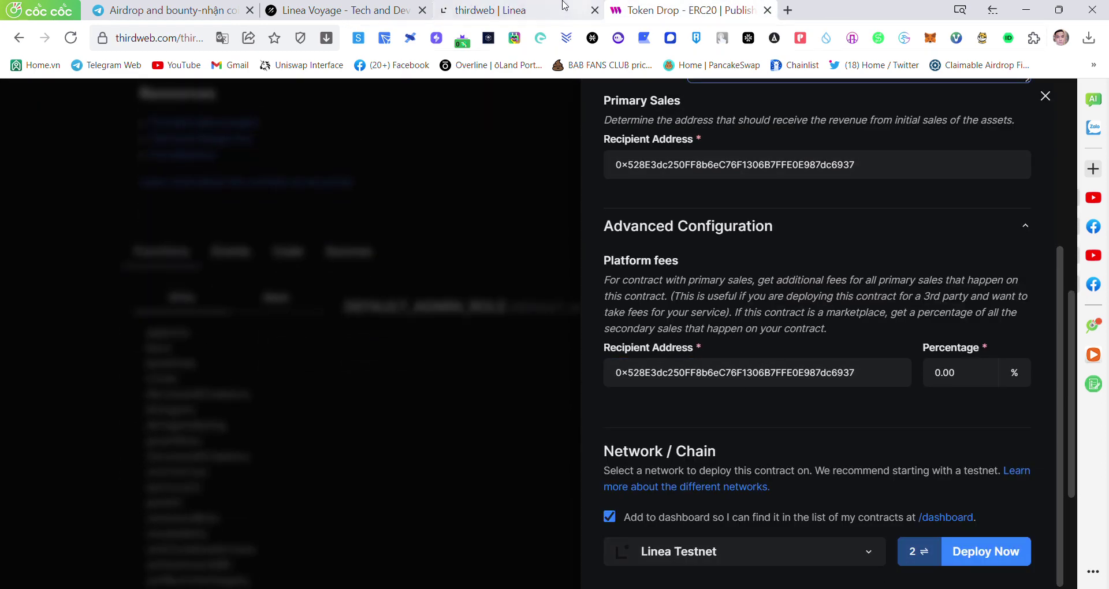
{"action": "left_click", "coordinate": [508, 10]}
{"action": "scroll", "coordinate": [572, 368], "scroll_direction": "down", "scroll_amount": 3}
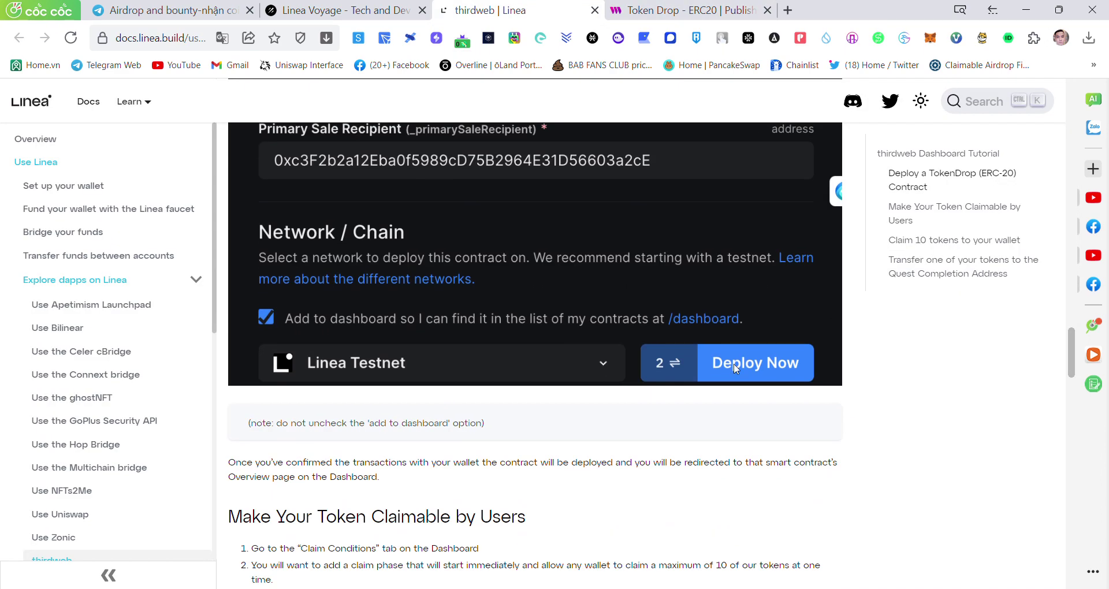
{"action": "scroll", "coordinate": [736, 368], "scroll_direction": "down", "scroll_amount": 5}
{"action": "key", "text": "ctrl+Tab"}
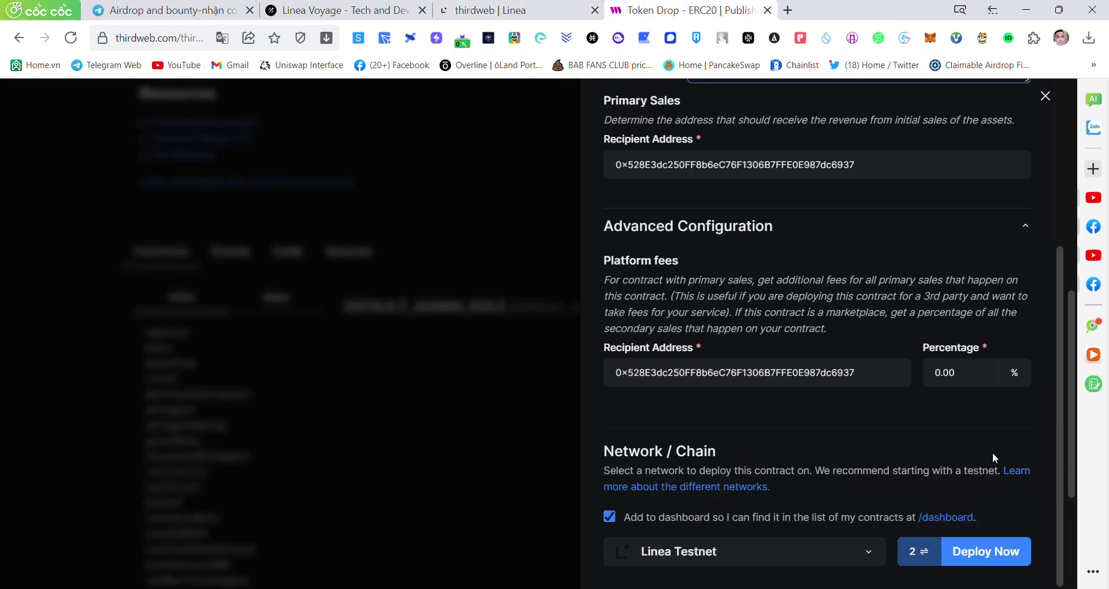
{"action": "left_click", "coordinate": [961, 557]}
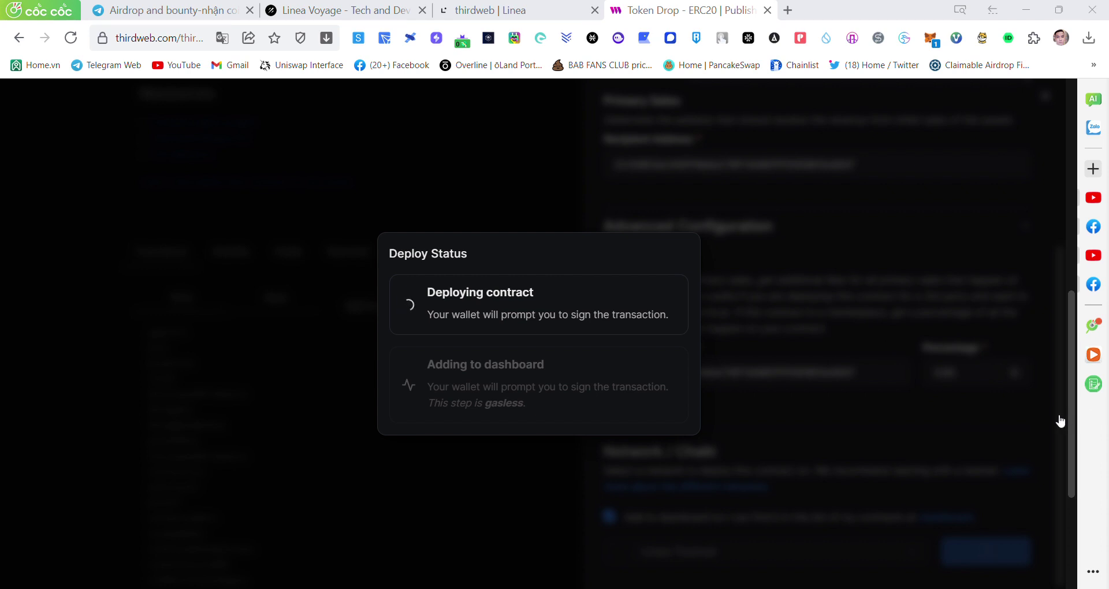
{"action": "left_click", "coordinate": [1095, 387]}
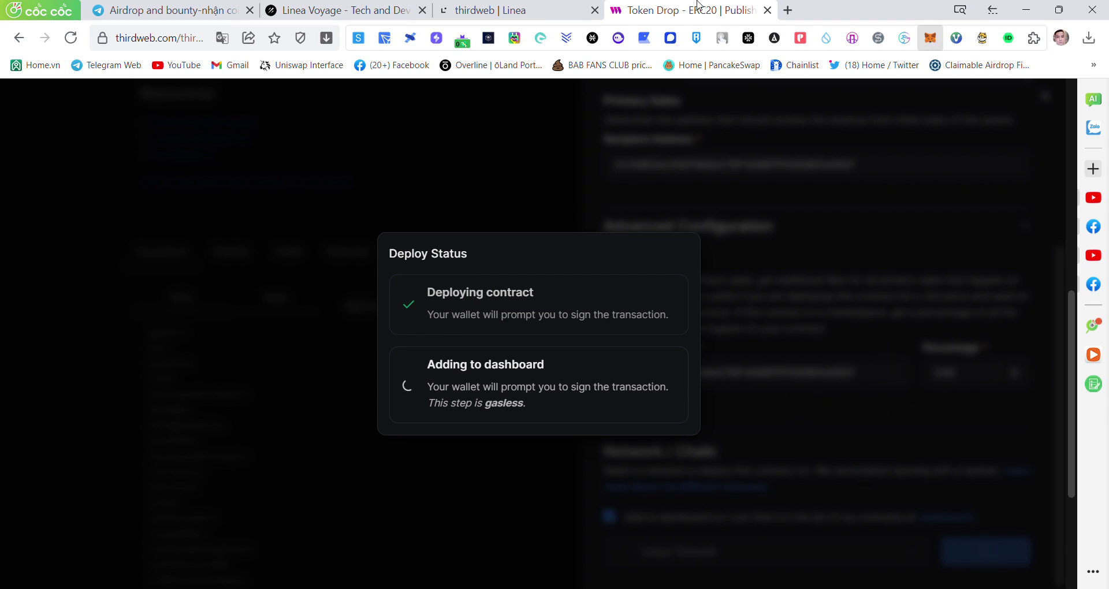
Read the tutorial's instructions for making the token claimable and open the claim conditions of the deployed JONTATHAN contract
{"action": "left_click", "coordinate": [516, 9]}
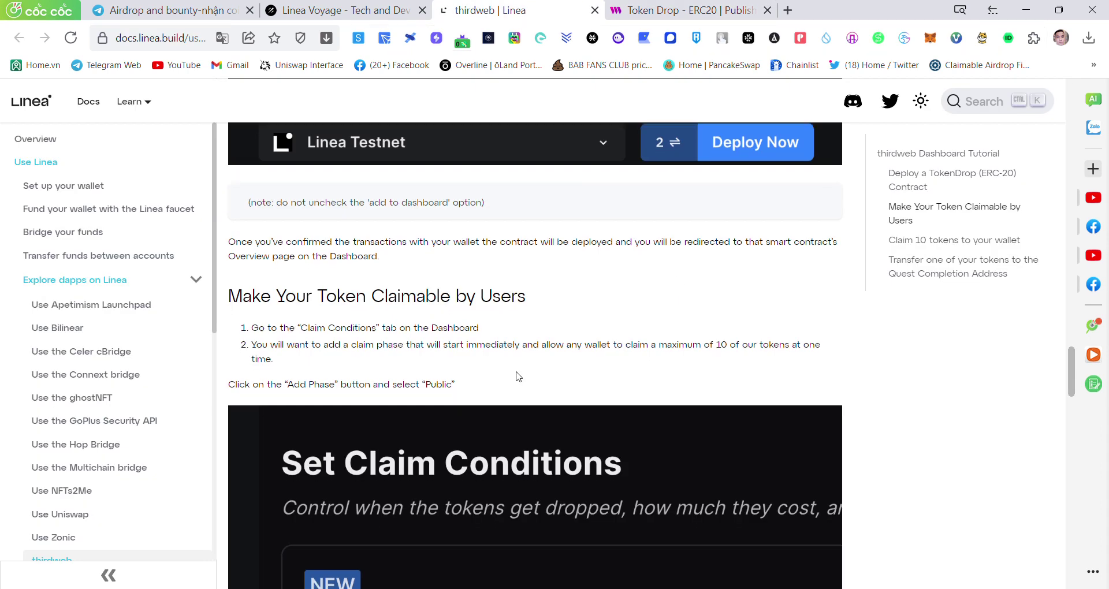
{"action": "scroll", "coordinate": [518, 370], "scroll_direction": "down", "scroll_amount": 5}
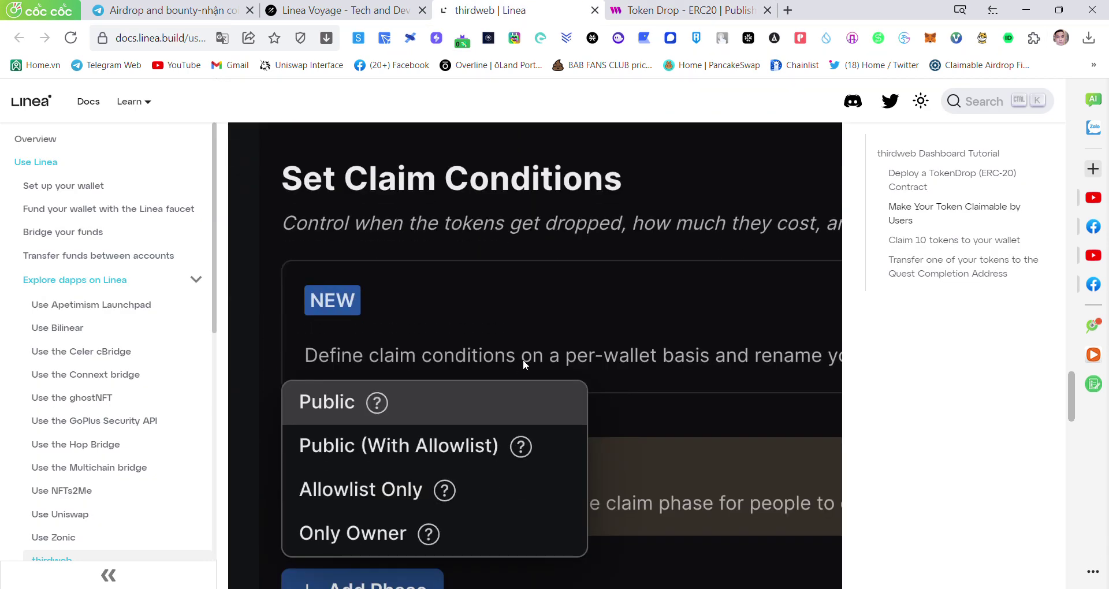
{"action": "scroll", "coordinate": [523, 359], "scroll_direction": "up", "scroll_amount": 3}
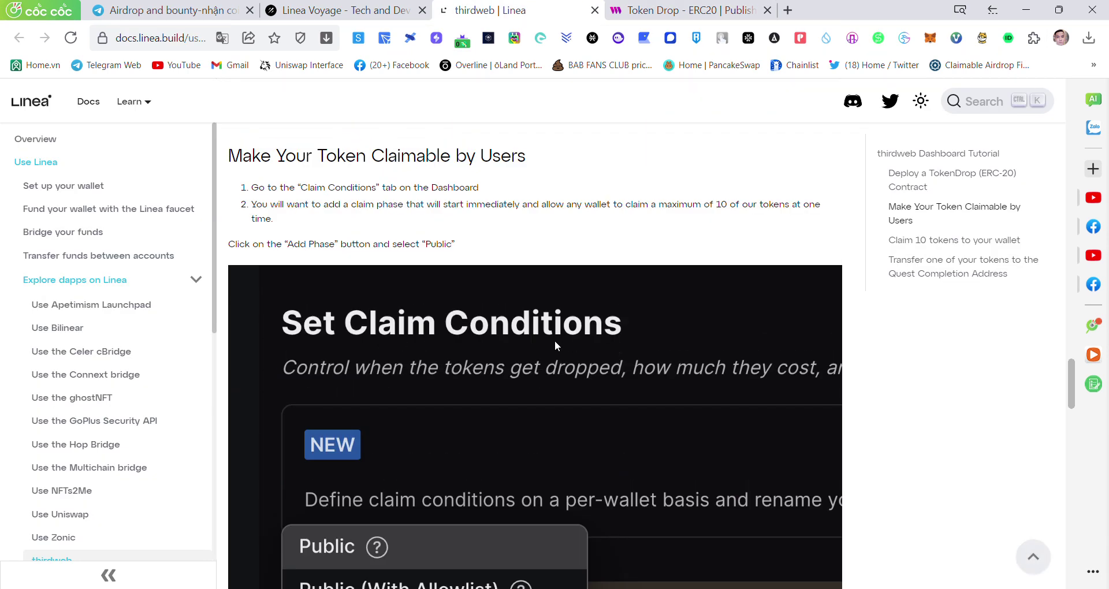
{"action": "left_click", "coordinate": [721, 7]}
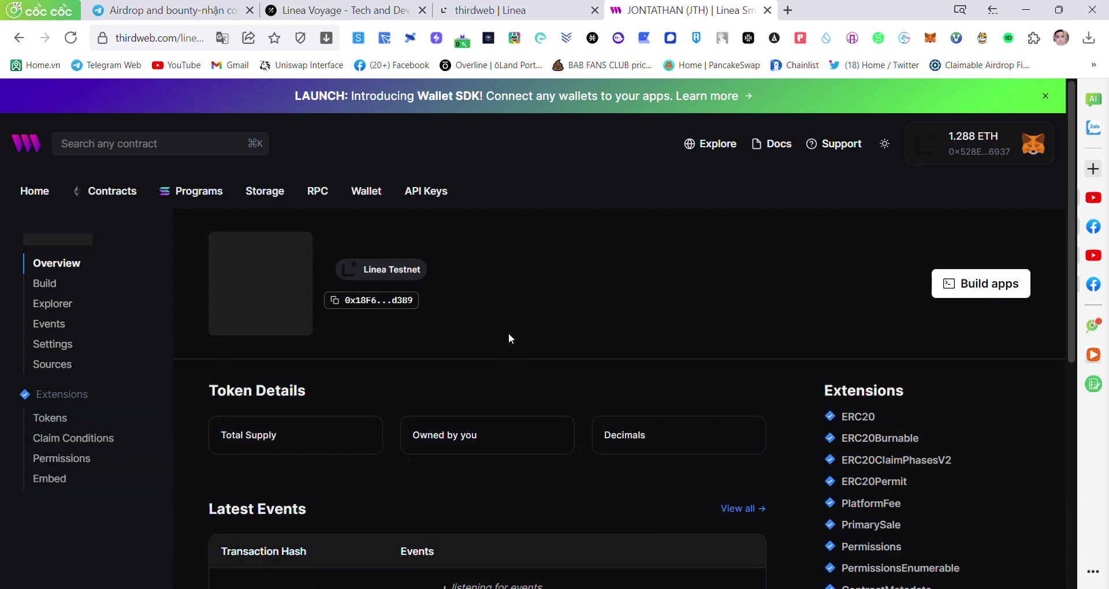
{"action": "scroll", "coordinate": [511, 330], "scroll_direction": "down", "scroll_amount": 1}
{"action": "scroll", "coordinate": [514, 324], "scroll_direction": "down", "scroll_amount": 5}
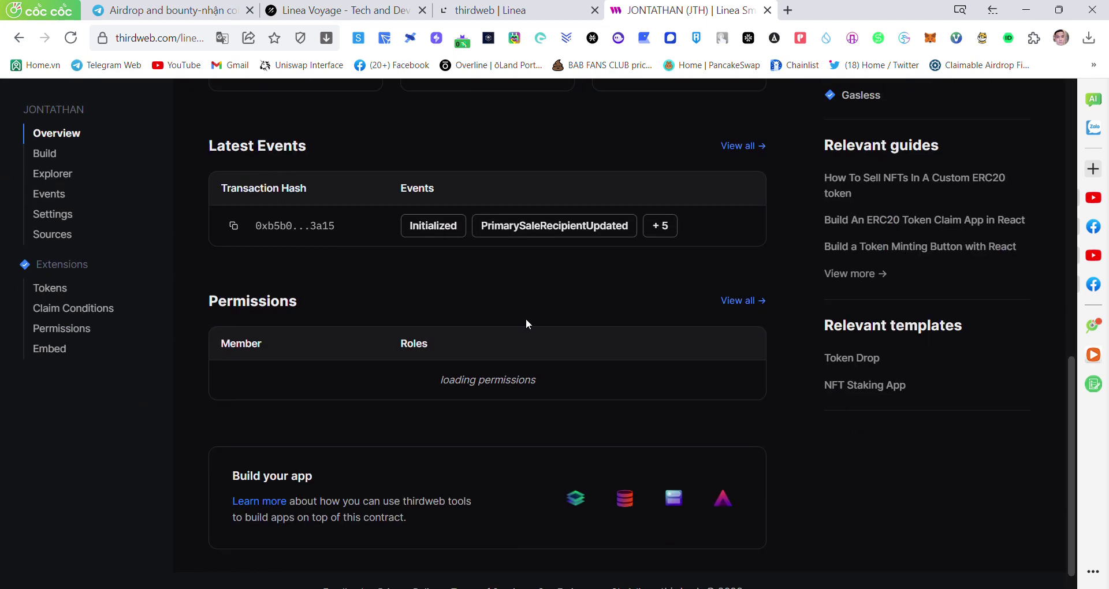
{"action": "left_click", "coordinate": [95, 318]}
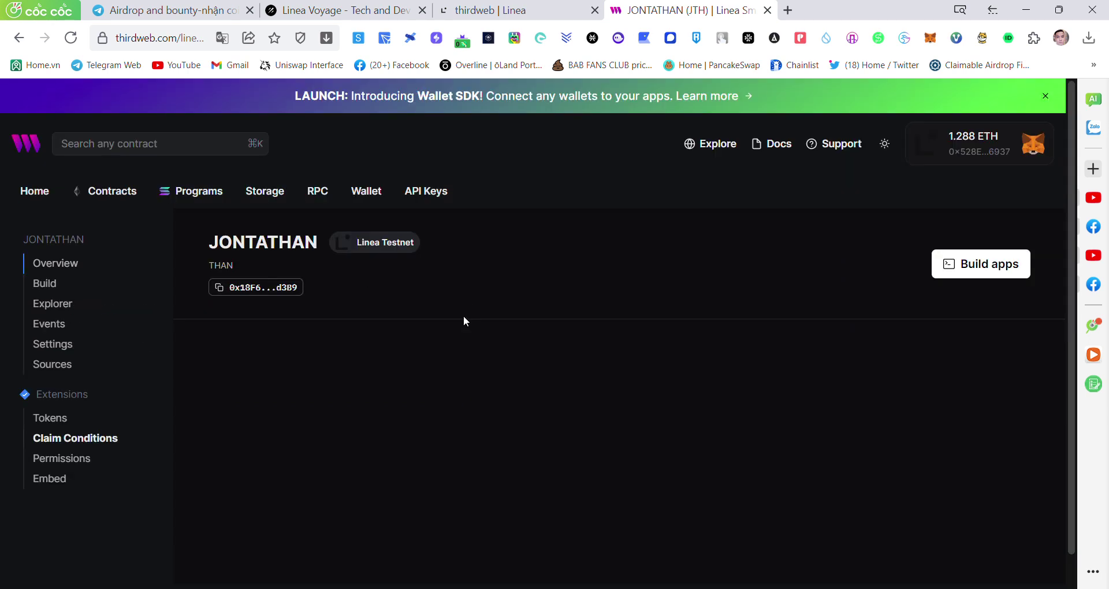
{"action": "scroll", "coordinate": [470, 325], "scroll_direction": "down", "scroll_amount": 1}
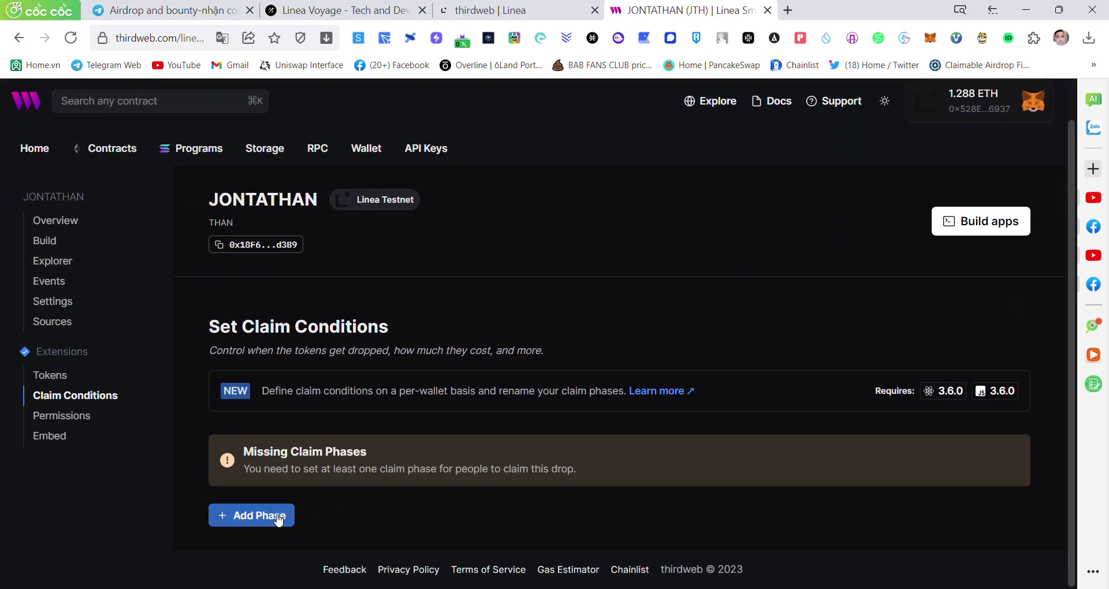
Add a Public claim phase and limit the tokens claimable per wallet to 10
{"action": "left_click", "coordinate": [278, 516]}
{"action": "left_click", "coordinate": [231, 416]}
{"action": "scroll", "coordinate": [387, 449], "scroll_direction": "down", "scroll_amount": 5}
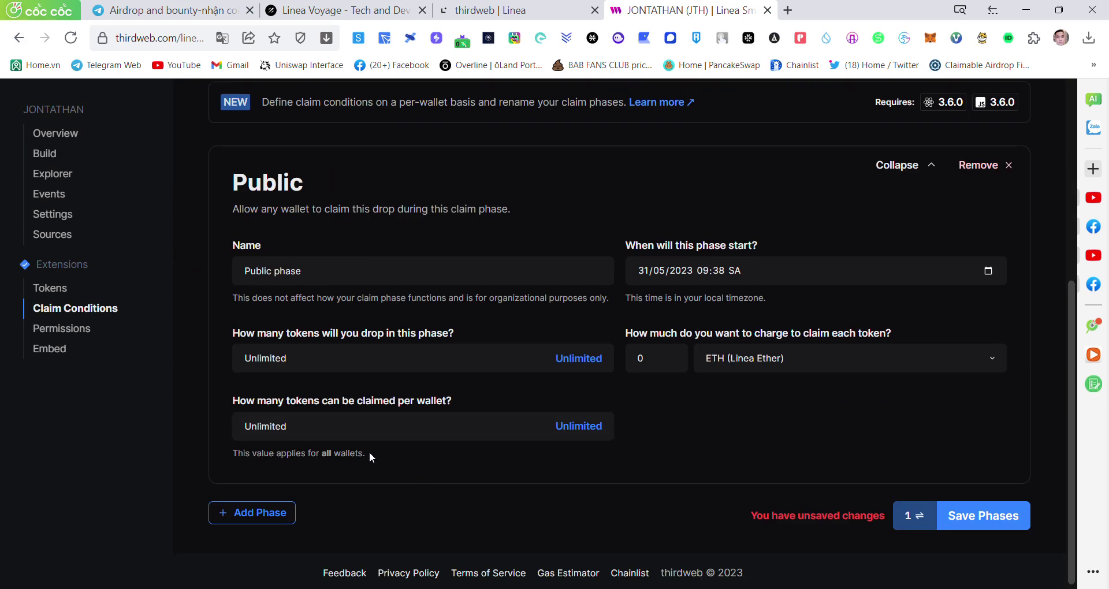
{"action": "left_click", "coordinate": [272, 428]}
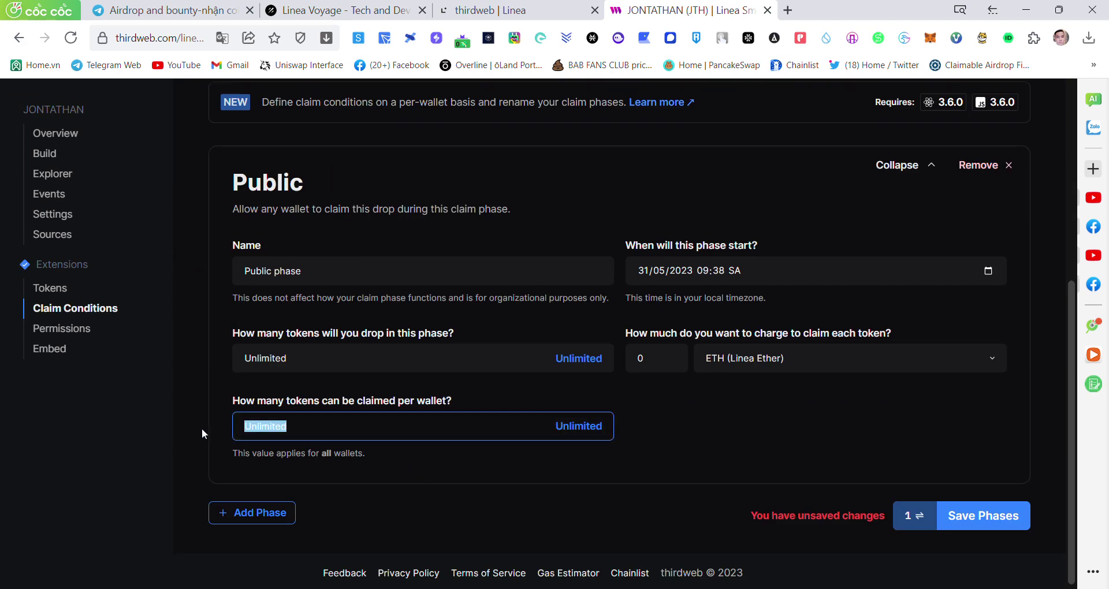
{"action": "type", "text": "10"}
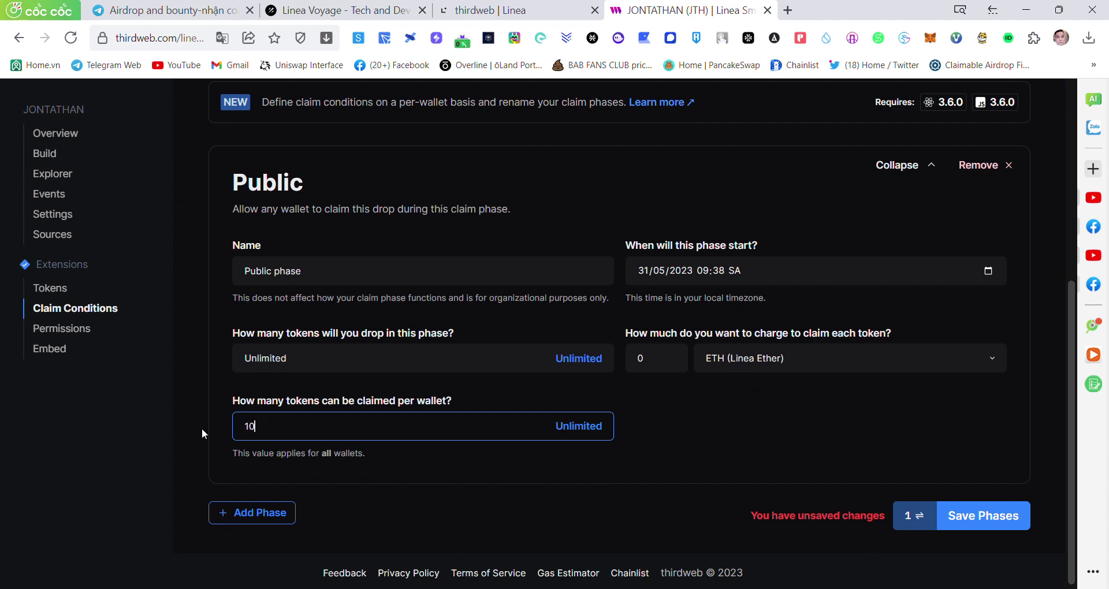
Check the claim phase against the tutorial, save the phase and approve the wallet transaction
{"action": "left_click", "coordinate": [522, 10]}
{"action": "scroll", "coordinate": [540, 285], "scroll_direction": "down", "scroll_amount": 10}
{"action": "scroll", "coordinate": [546, 303], "scroll_direction": "down", "scroll_amount": 2}
{"action": "scroll", "coordinate": [501, 320], "scroll_direction": "down", "scroll_amount": 4}
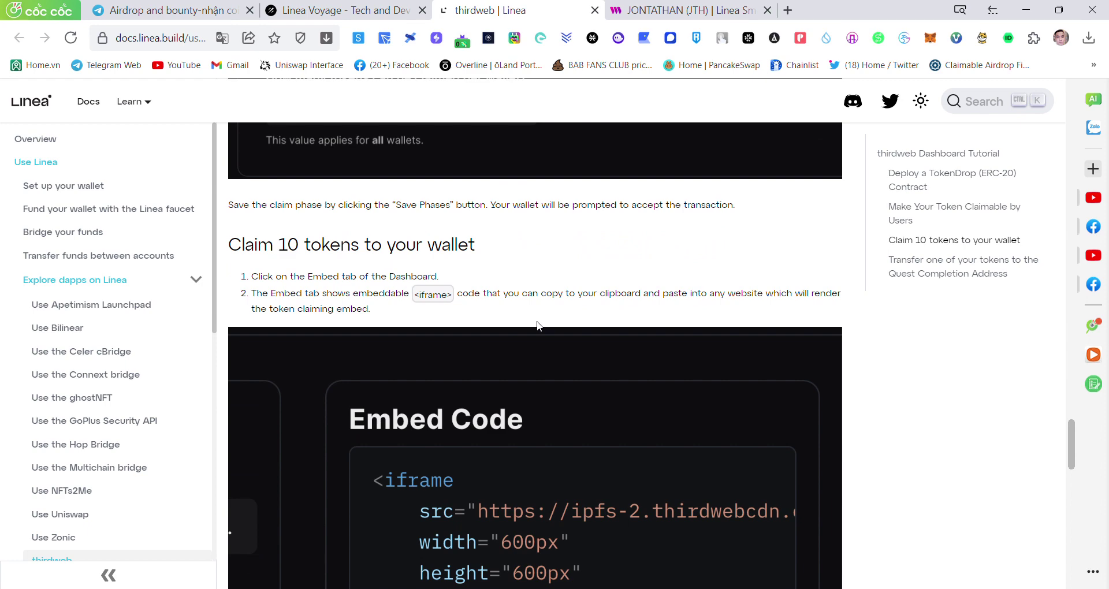
{"action": "scroll", "coordinate": [537, 324], "scroll_direction": "down", "scroll_amount": 5}
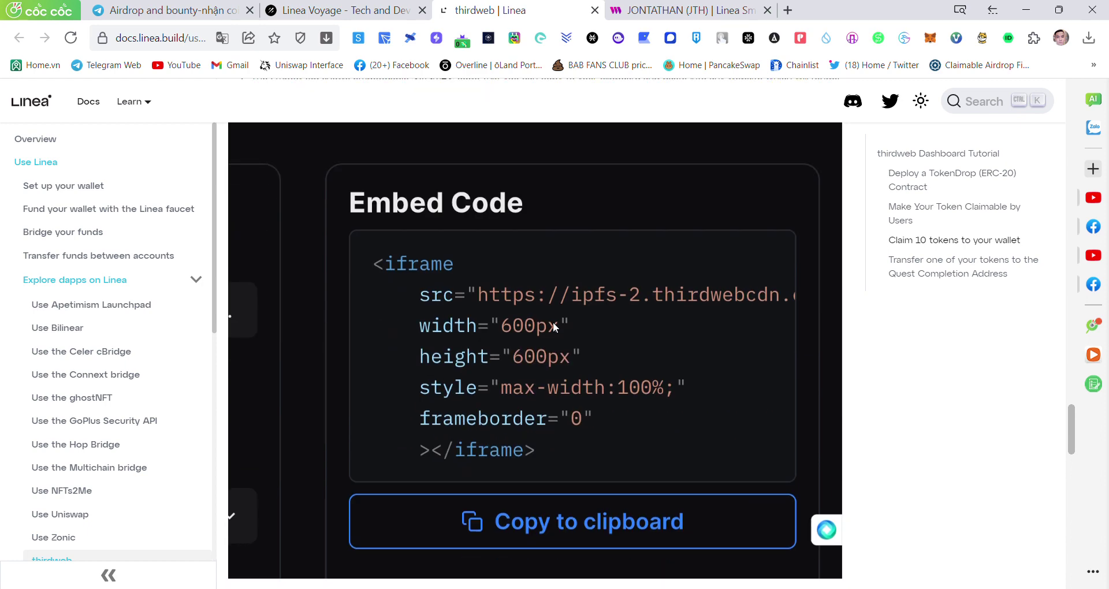
{"action": "left_click", "coordinate": [682, 10]}
{"action": "left_click", "coordinate": [990, 515]}
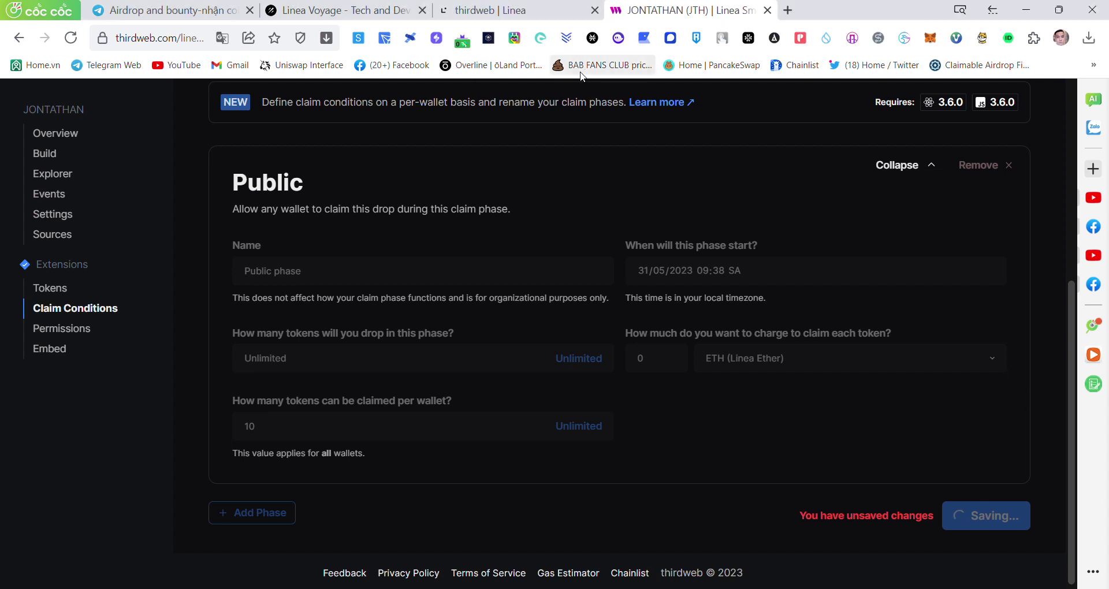
Read the tutorial section on claiming 10 tokens to the wallet through the embed preview
{"action": "left_click", "coordinate": [497, 10]}
{"action": "scroll", "coordinate": [473, 312], "scroll_direction": "up", "scroll_amount": 3}
{"action": "scroll", "coordinate": [472, 309], "scroll_direction": "up", "scroll_amount": 3}
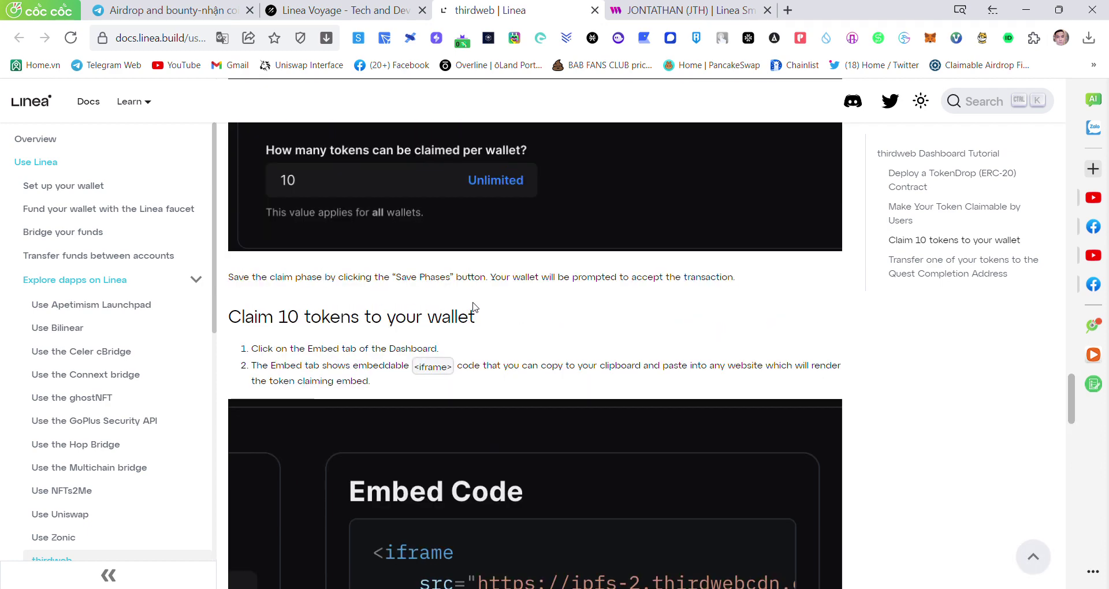
{"action": "scroll", "coordinate": [473, 306], "scroll_direction": "down", "scroll_amount": 12}
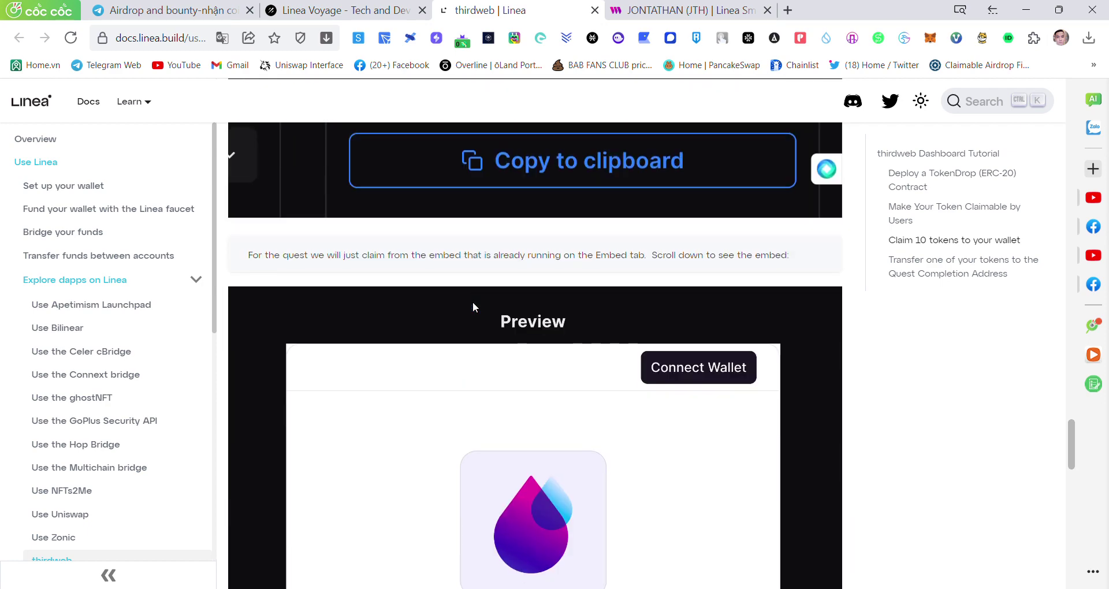
{"action": "scroll", "coordinate": [473, 306], "scroll_direction": "down", "scroll_amount": 4}
{"action": "scroll", "coordinate": [473, 307], "scroll_direction": "up", "scroll_amount": 5}
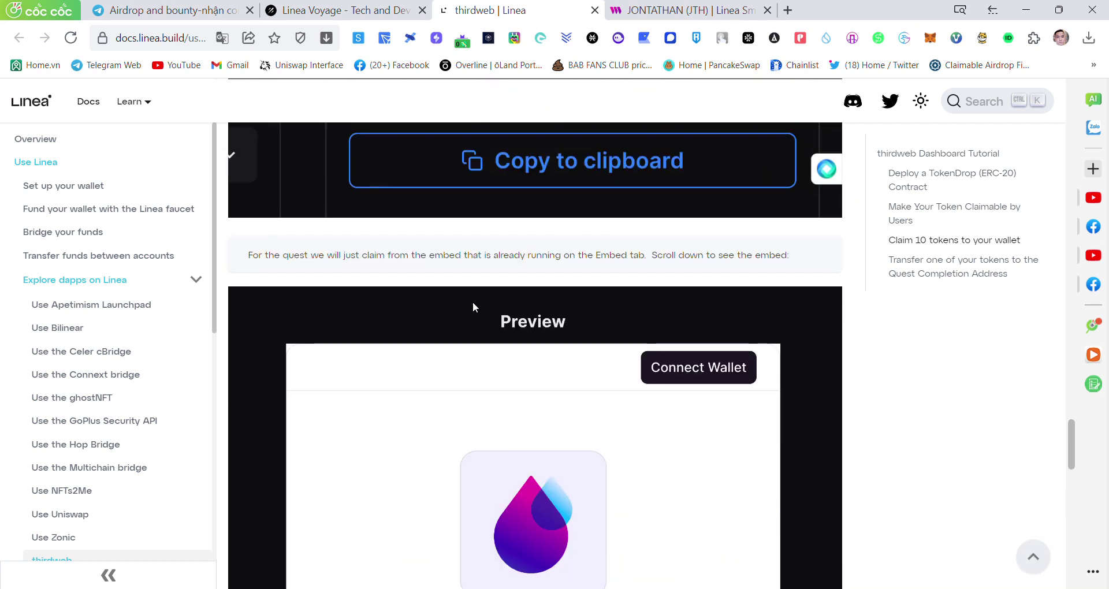
{"action": "left_click", "coordinate": [615, 6]}
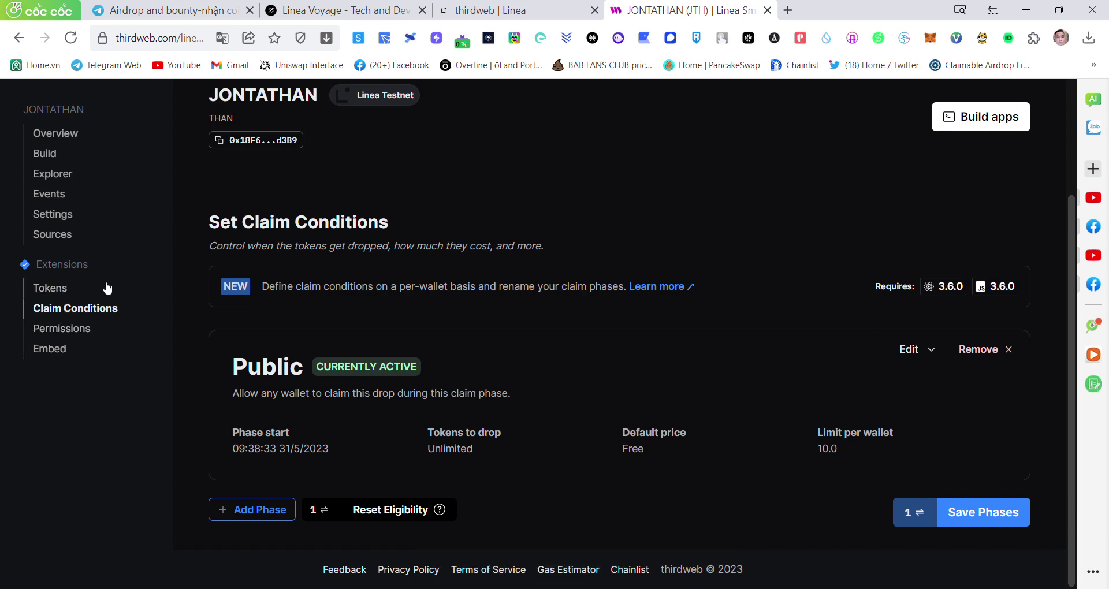
{"action": "left_click", "coordinate": [504, 10]}
{"action": "scroll", "coordinate": [589, 363], "scroll_direction": "up", "scroll_amount": 10}
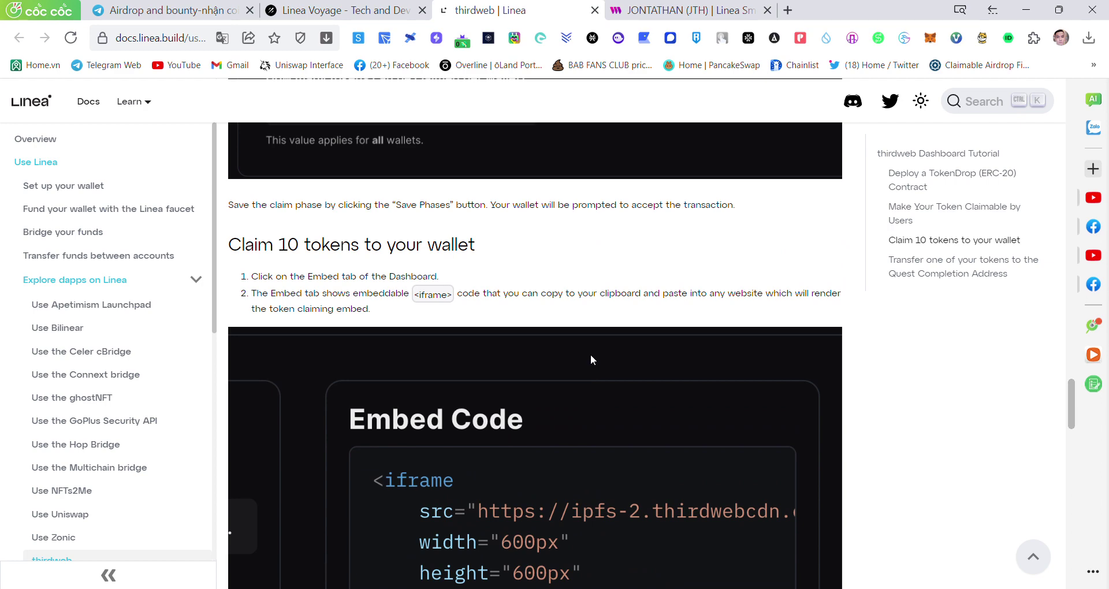
{"action": "scroll", "coordinate": [591, 354], "scroll_direction": "down", "scroll_amount": 15}
{"action": "scroll", "coordinate": [592, 357], "scroll_direction": "up", "scroll_amount": 4}
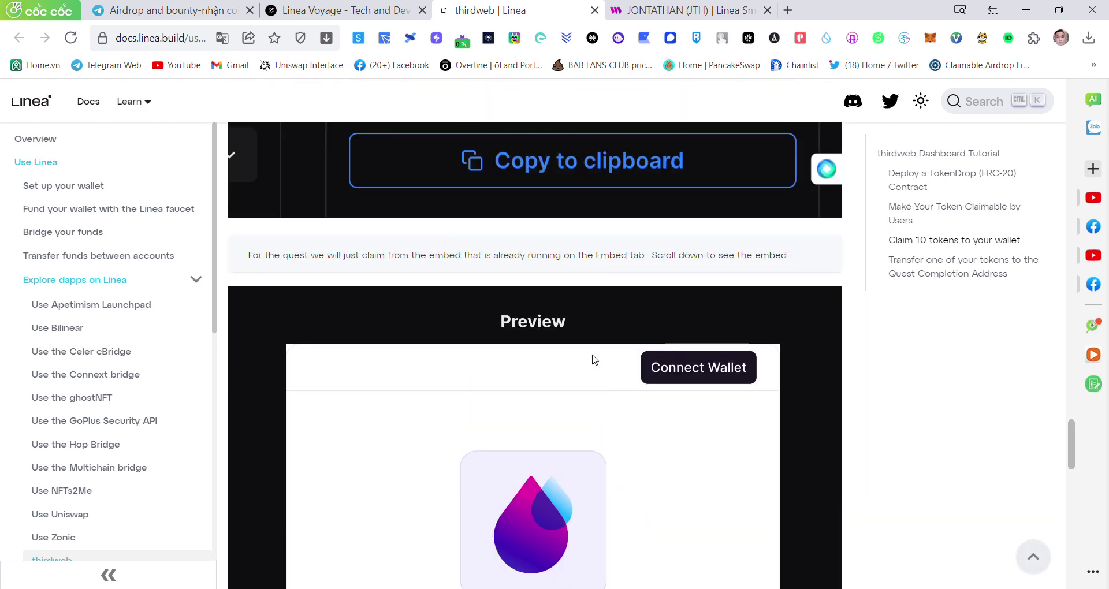
{"action": "scroll", "coordinate": [595, 360], "scroll_direction": "down", "scroll_amount": 10}
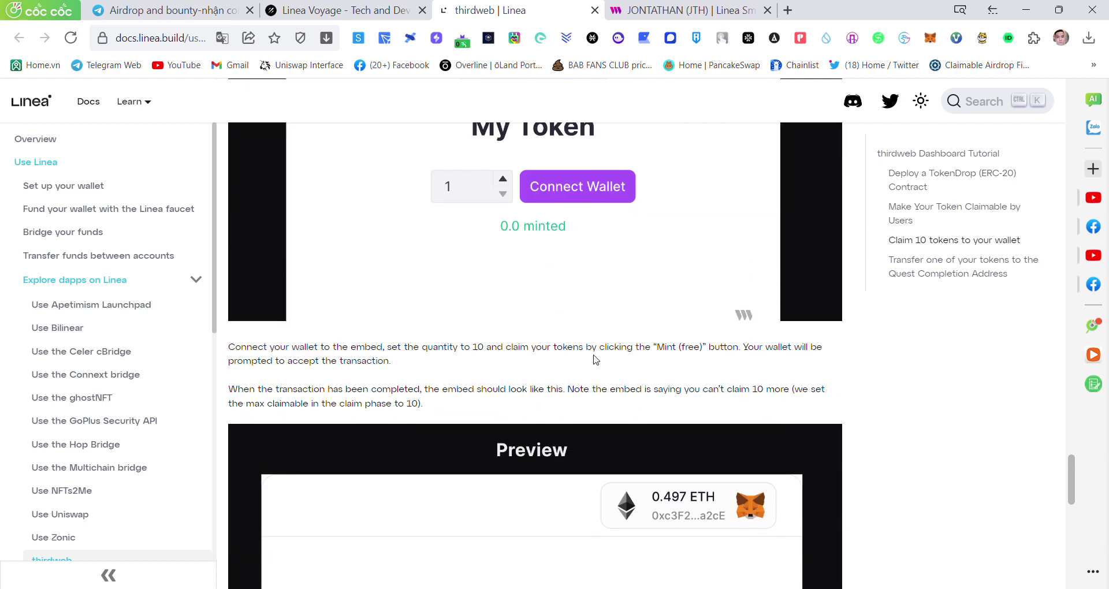
{"action": "scroll", "coordinate": [597, 360], "scroll_direction": "down", "scroll_amount": 5}
{"action": "scroll", "coordinate": [596, 360], "scroll_direction": "down", "scroll_amount": 4}
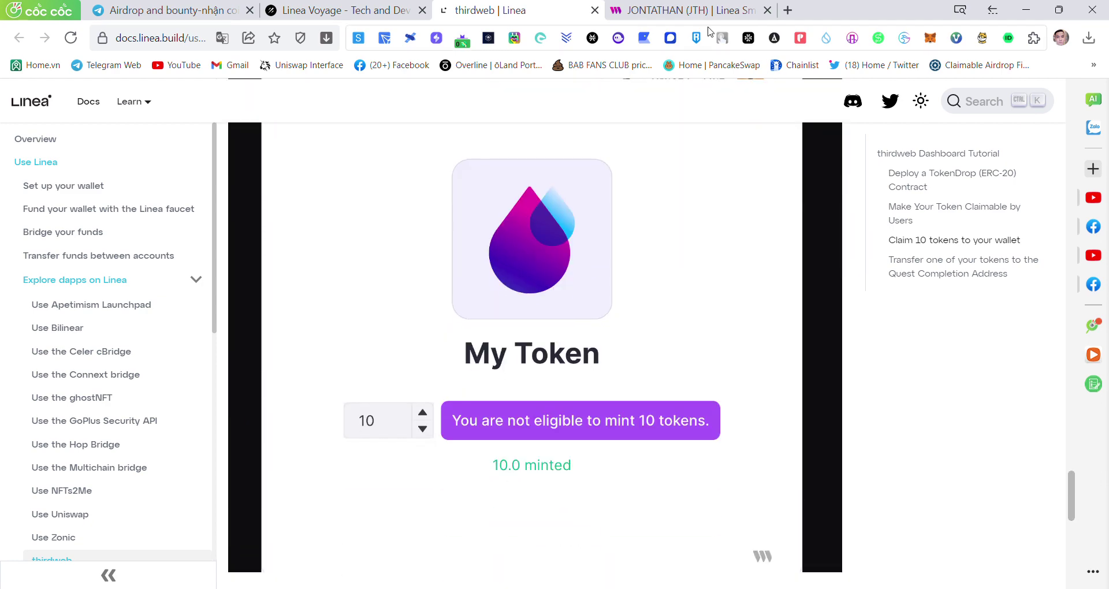
Open the JONTATHAN contract's Embed page and connect the MetaMask wallet in its preview
{"action": "left_click", "coordinate": [688, 9]}
{"action": "left_click", "coordinate": [54, 355]}
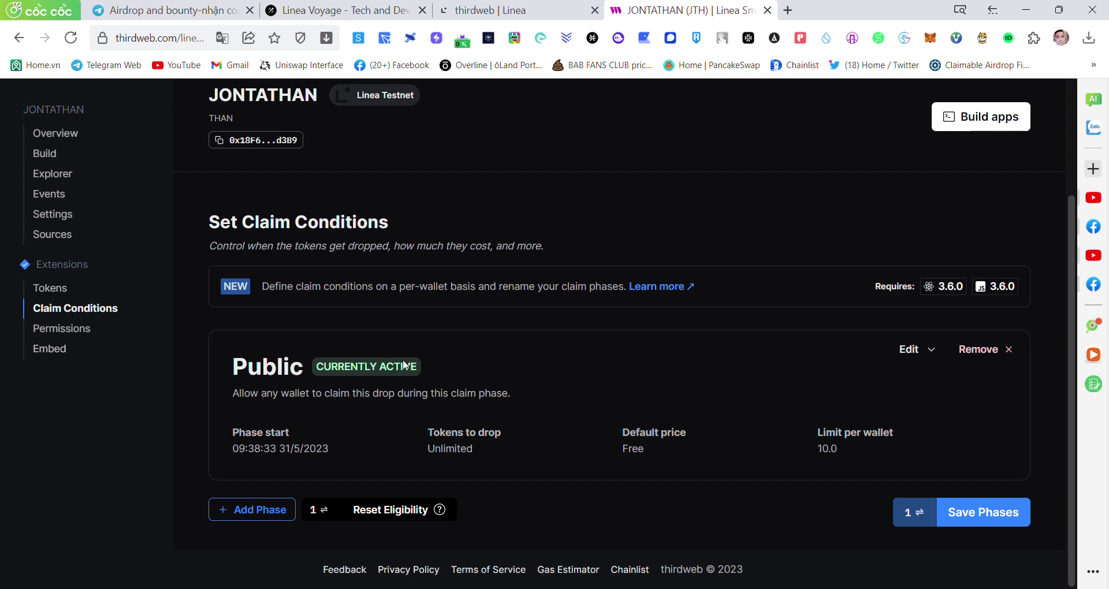
{"action": "scroll", "coordinate": [286, 370], "scroll_direction": "down", "scroll_amount": 6}
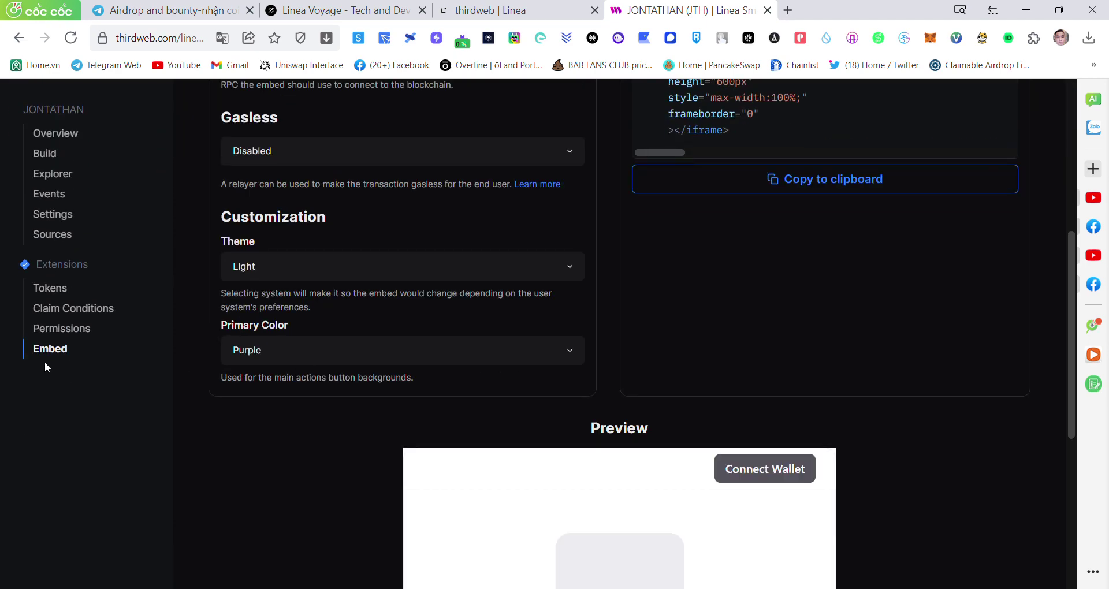
{"action": "scroll", "coordinate": [620, 333], "scroll_direction": "down", "scroll_amount": 6}
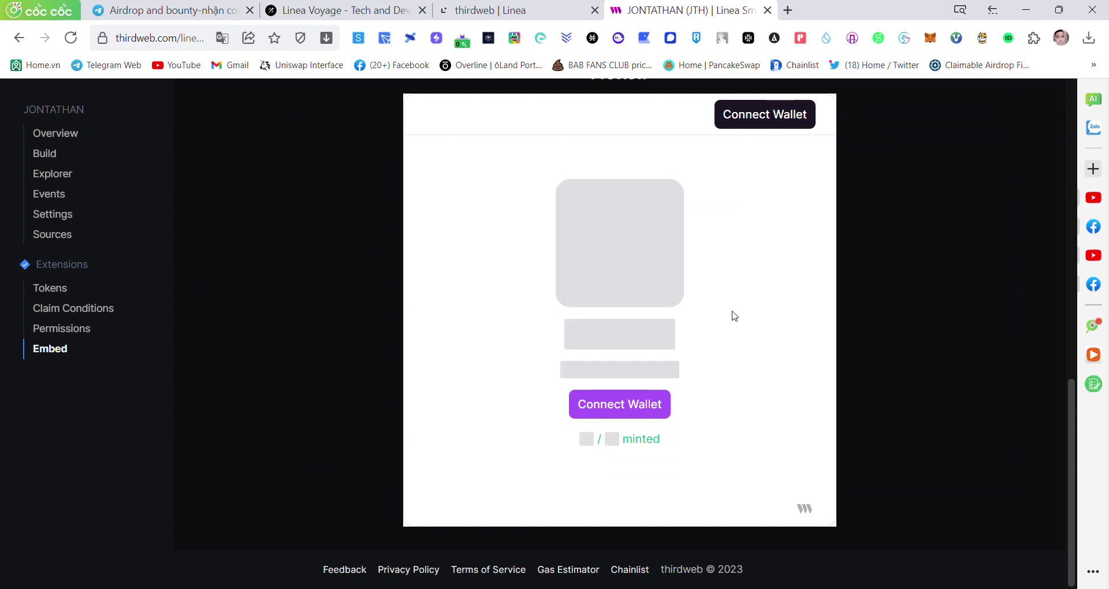
{"action": "scroll", "coordinate": [733, 315], "scroll_direction": "up", "scroll_amount": 1}
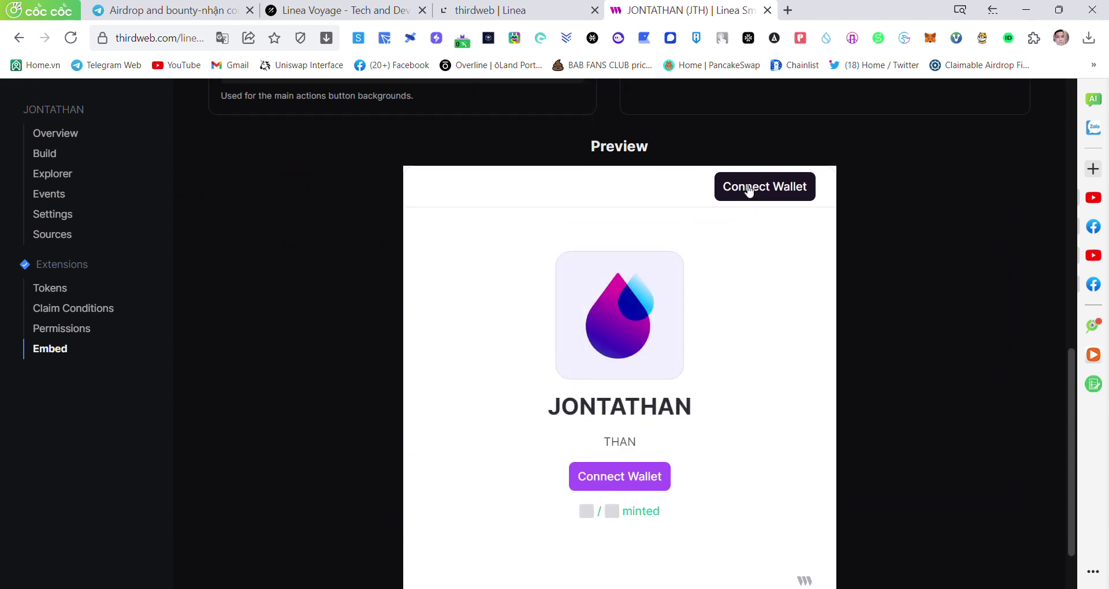
{"action": "left_click", "coordinate": [750, 191]}
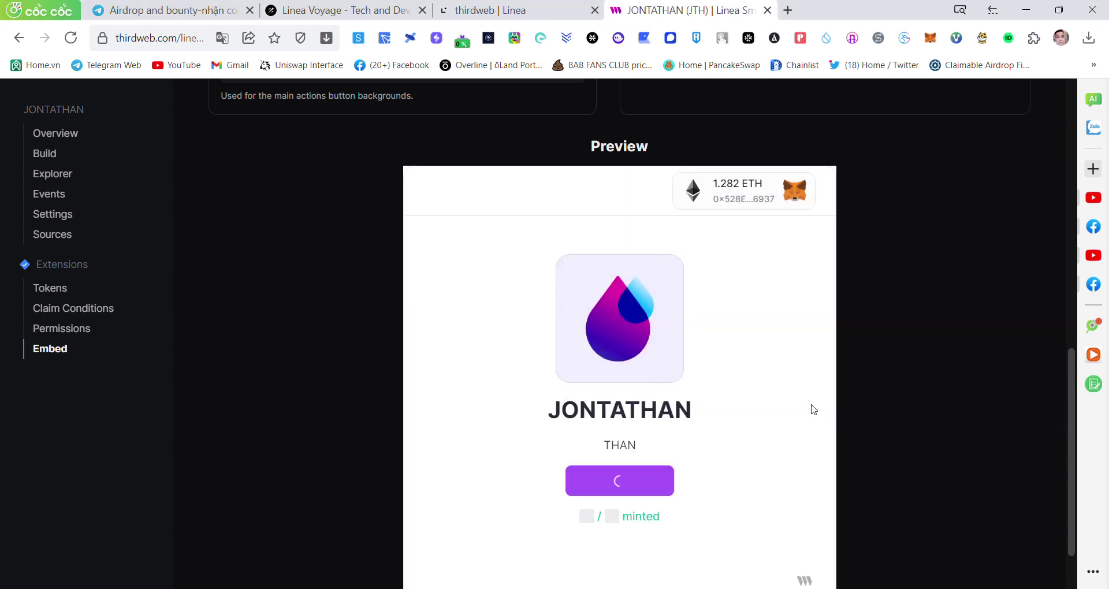
Set the mint quantity in the embed preview to 10 and mint the tokens, approving the wallet transaction
{"action": "left_click", "coordinate": [562, 489]}
{"action": "type", "text": "0"}
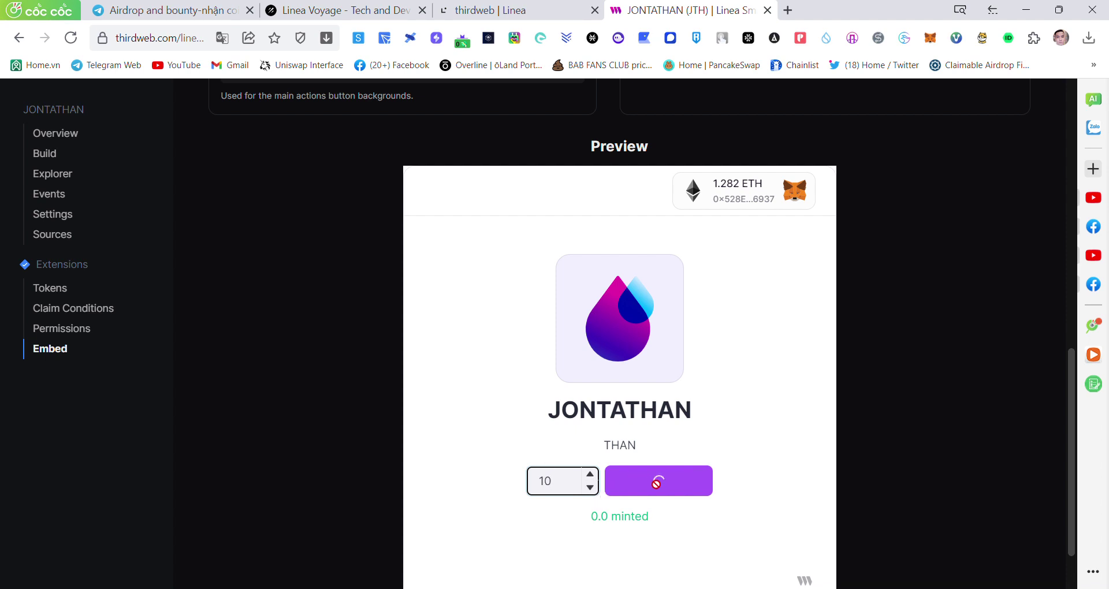
{"action": "left_click", "coordinate": [657, 481]}
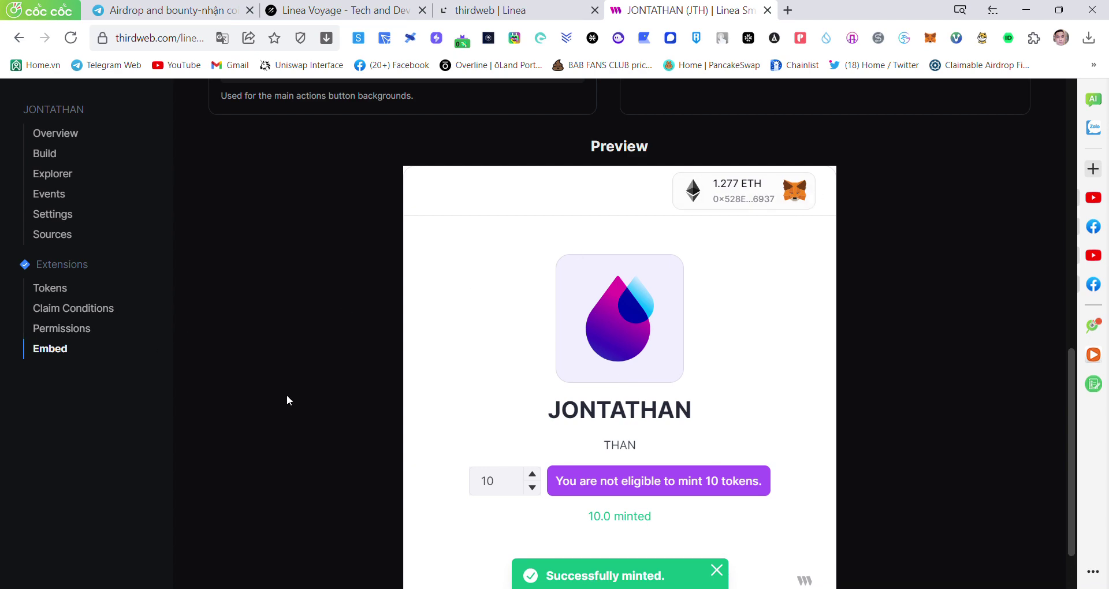
Read the Linea tutorial section on transferring one token to the Quest Completion Address
{"action": "left_click", "coordinate": [471, 11]}
{"action": "scroll", "coordinate": [550, 297], "scroll_direction": "down", "scroll_amount": 10}
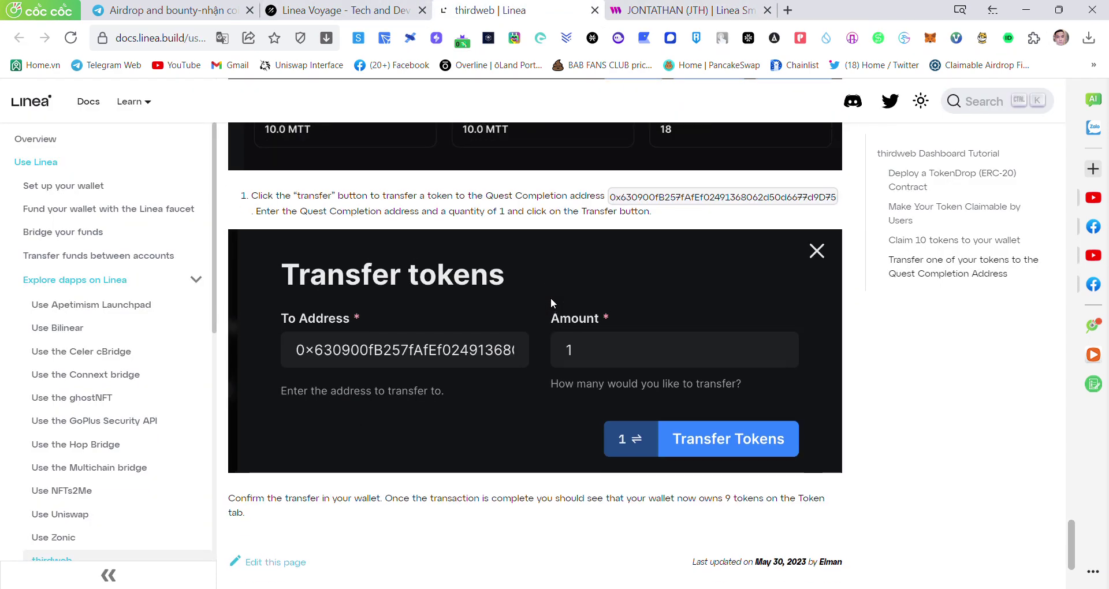
{"action": "scroll", "coordinate": [550, 297], "scroll_direction": "up", "scroll_amount": 6}
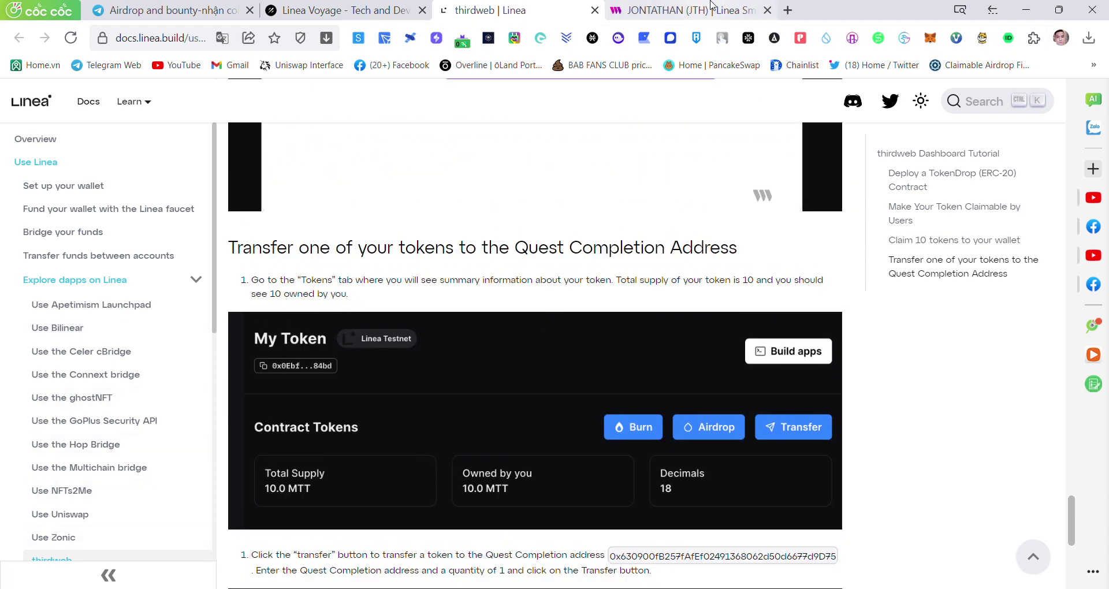
Open the token transfer form from the JONTATHAN contract's Tokens page
{"action": "left_click", "coordinate": [701, 6]}
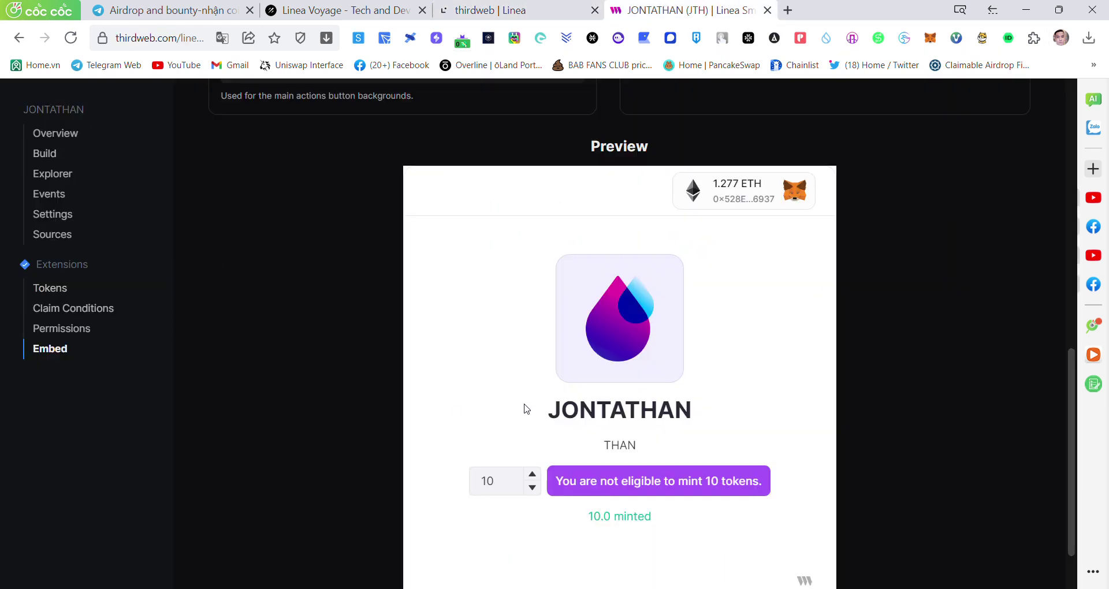
{"action": "key", "text": "alt+Left"}
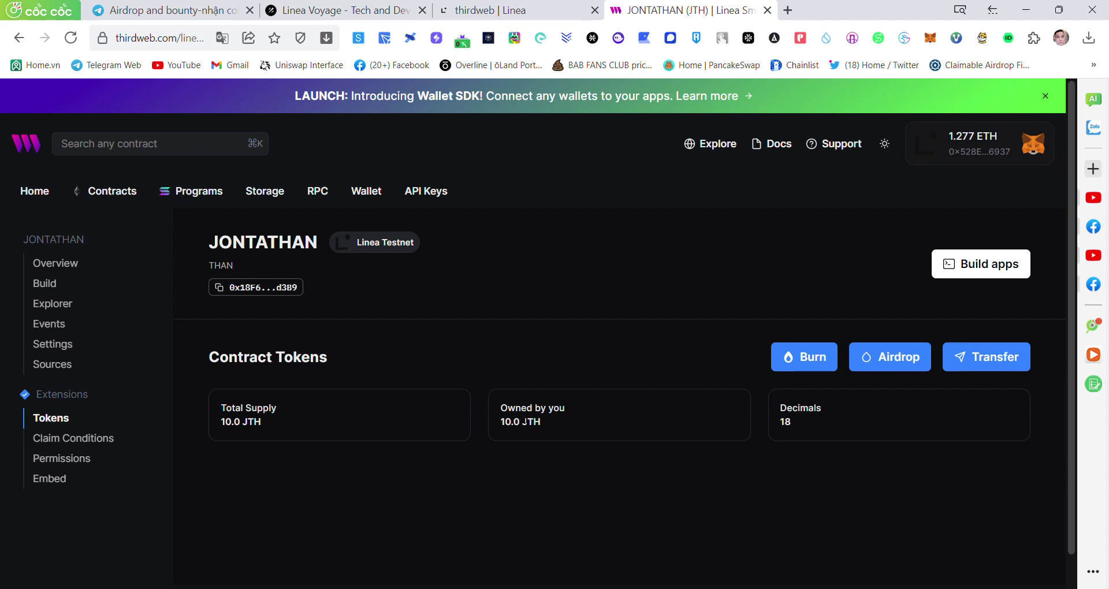
{"action": "left_click", "coordinate": [980, 359]}
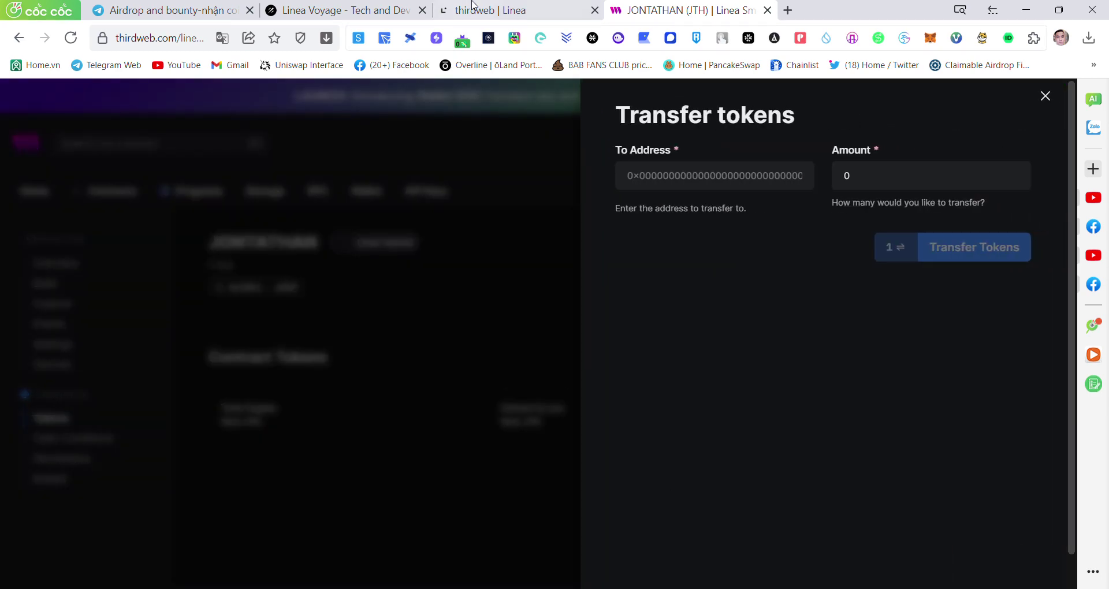
Copy the Quest Completion address from the tutorial and enter it as the recipient of the JONTATHAN token transfer
{"action": "key", "text": "ctrl+shift+Tab"}
{"action": "scroll", "coordinate": [629, 441], "scroll_direction": "down", "scroll_amount": 6}
{"action": "scroll", "coordinate": [612, 423], "scroll_direction": "up", "scroll_amount": 3}
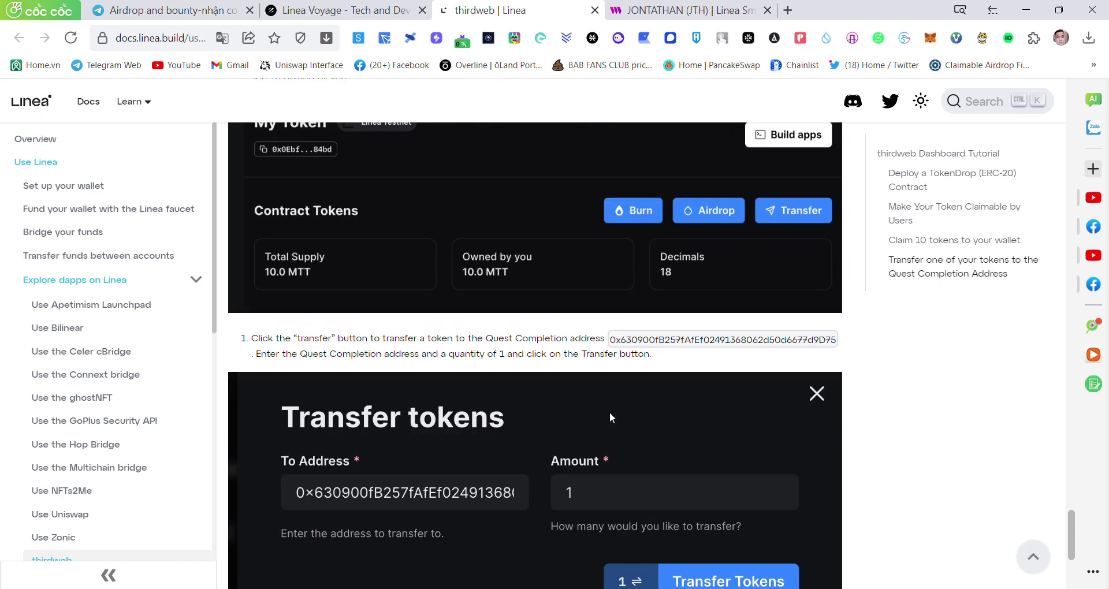
{"action": "left_click_drag", "start_coordinate": [611, 341], "coordinate": [839, 345]}
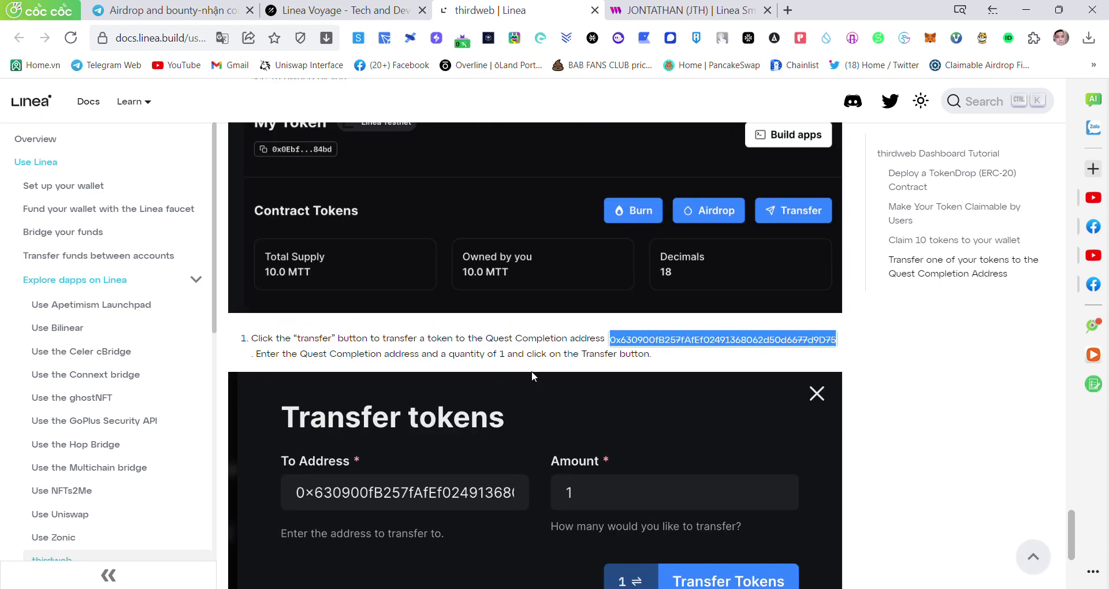
{"action": "left_click", "coordinate": [739, 19]}
{"action": "left_click", "coordinate": [869, 182]}
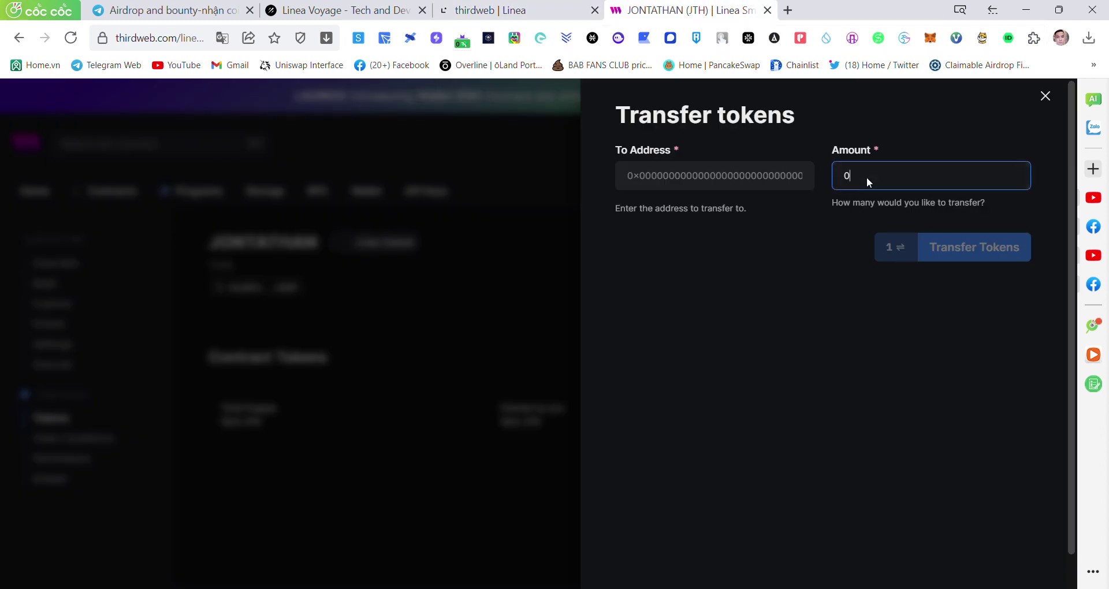
{"action": "left_click", "coordinate": [709, 186]}
{"action": "key", "text": "ctrl+v"}
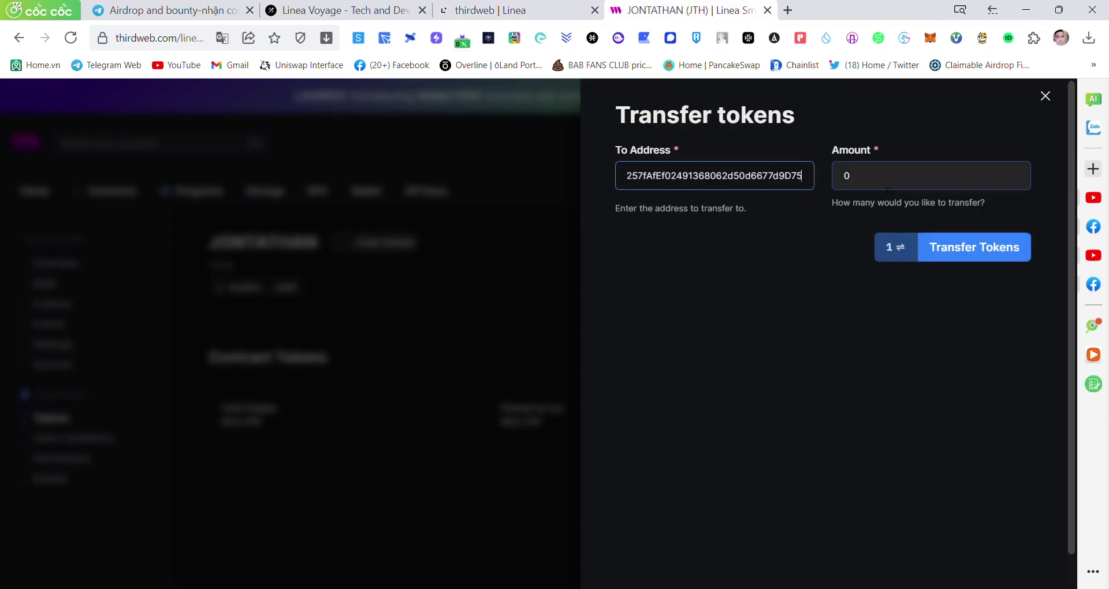
Set the transfer amount to 1, submit the token transfer and rate the Kekkai warning as correct
{"action": "left_click", "coordinate": [883, 184]}
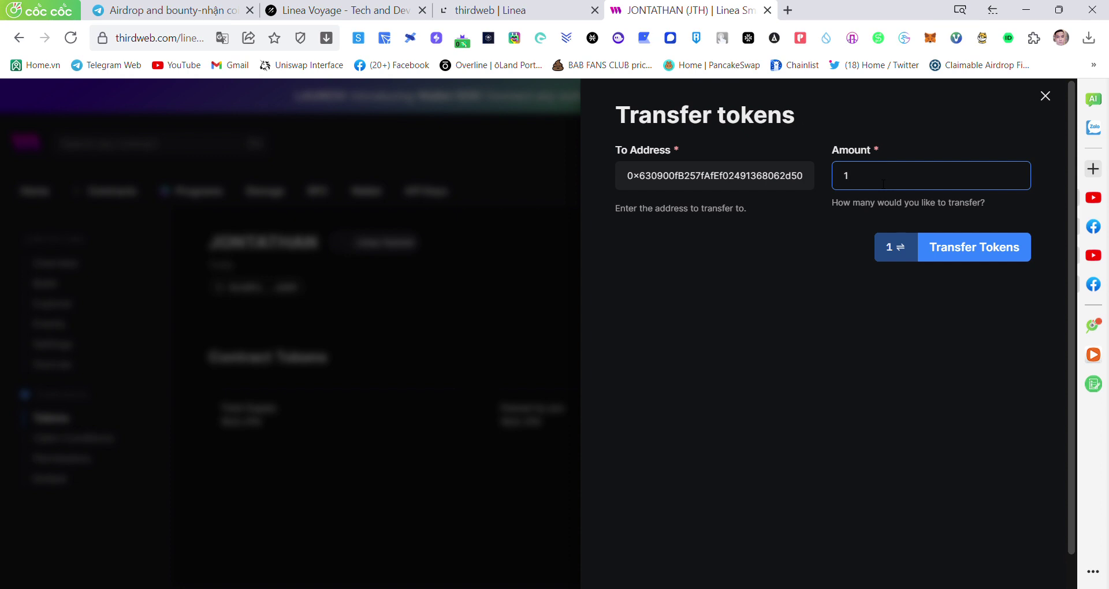
{"action": "left_click", "coordinate": [977, 257]}
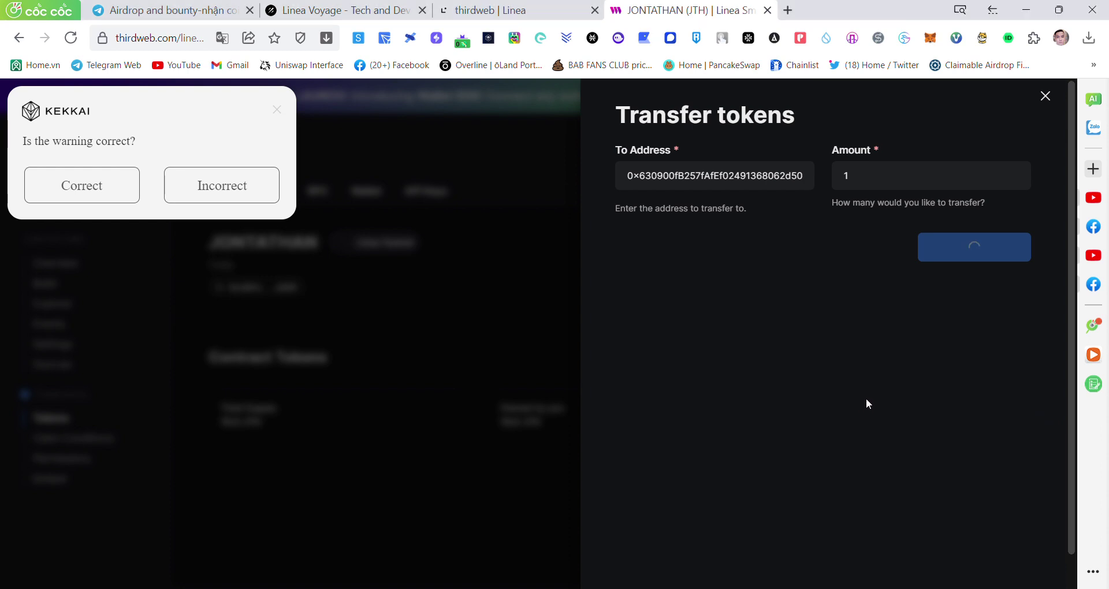
{"action": "left_click", "coordinate": [117, 194]}
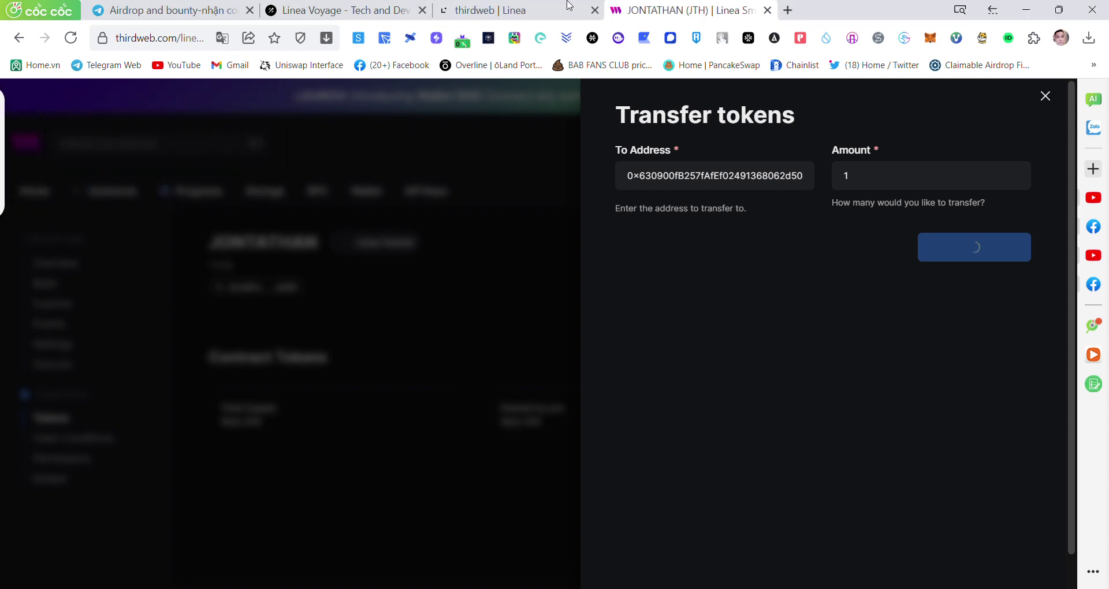
Check the tutorial's closing instructions on confirming the transfer, and return to the JONTATHAN contract's Tokens page
{"action": "left_click", "coordinate": [549, 10]}
{"action": "scroll", "coordinate": [578, 292], "scroll_direction": "down", "scroll_amount": 5}
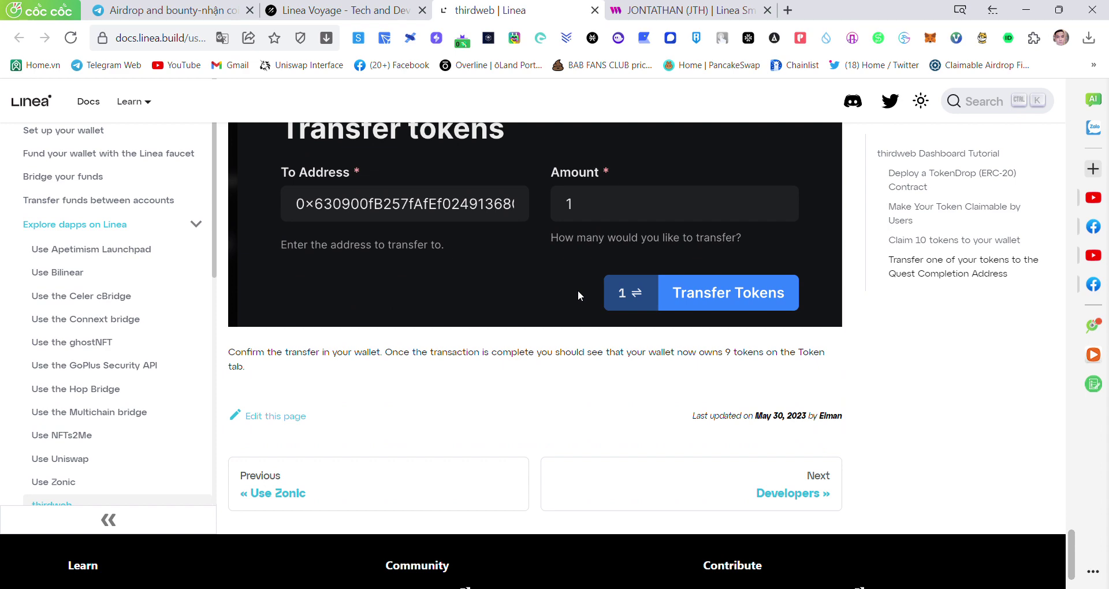
{"action": "scroll", "coordinate": [578, 290], "scroll_direction": "up", "scroll_amount": 5}
{"action": "left_click", "coordinate": [687, 9]}
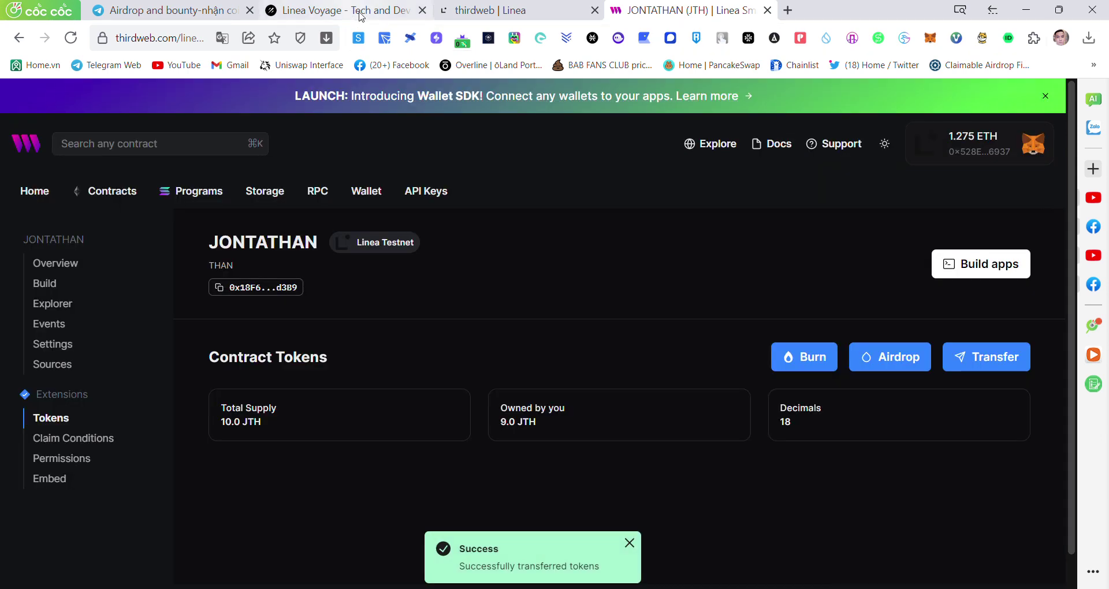
Return to the Linea Voyage campaign on Galxe and review the list of ThirdWeb tasks
{"action": "left_click", "coordinate": [384, 7]}
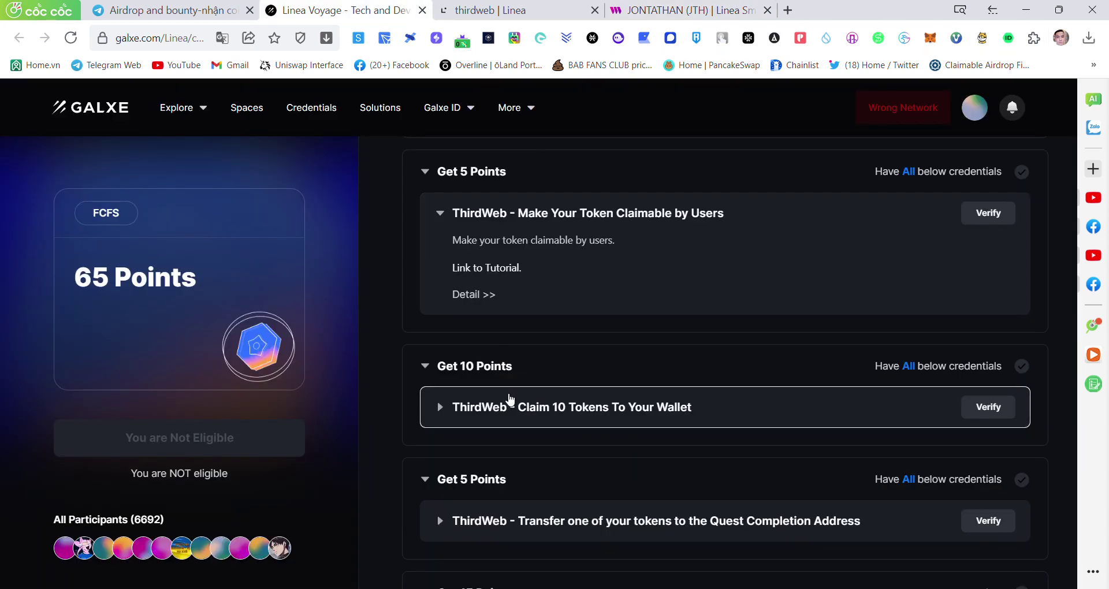
{"action": "scroll", "coordinate": [511, 404], "scroll_direction": "down", "scroll_amount": 1}
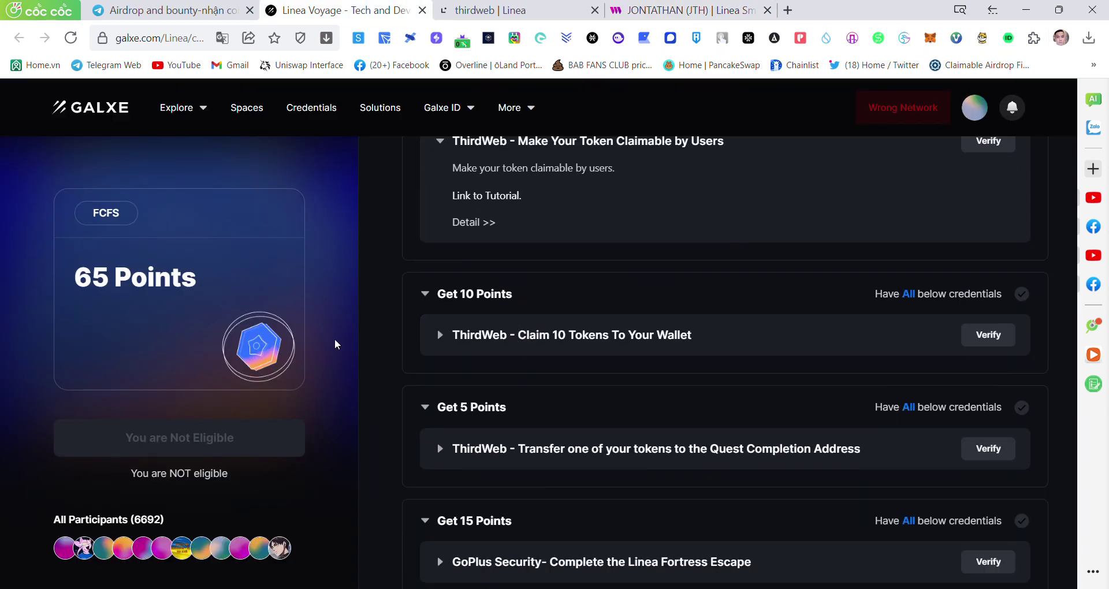
{"action": "scroll", "coordinate": [505, 320], "scroll_direction": "up", "scroll_amount": 10}
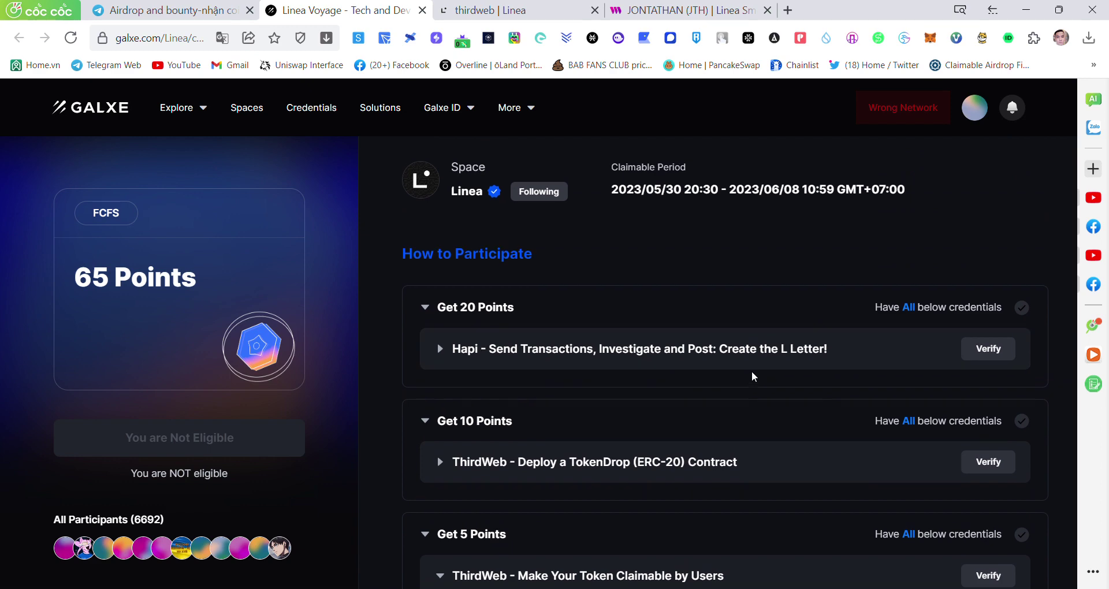